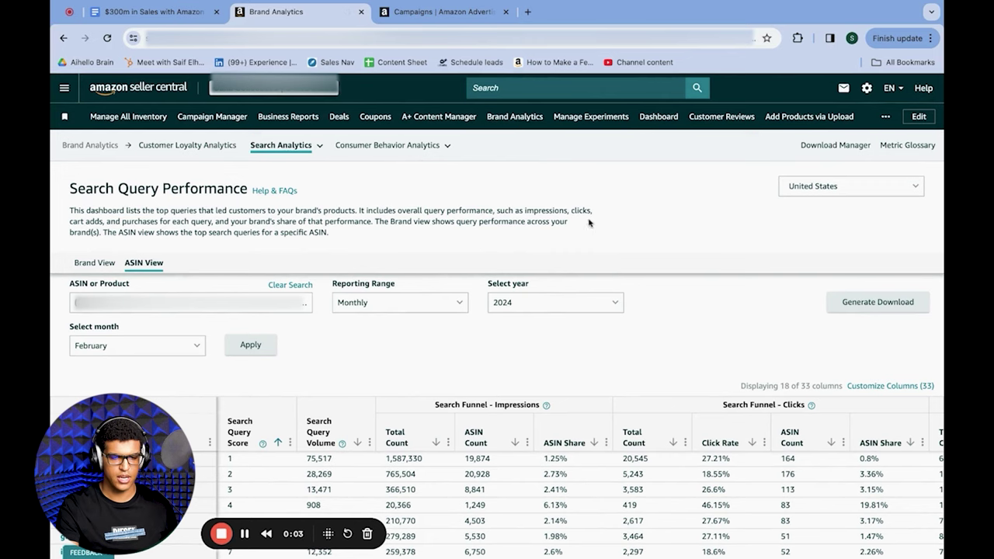
- Open the Search Query Performance report and apply the ASIN View filters for monthly data from February 2024
{"action": "mouse_move", "coordinate": [309, 154]}
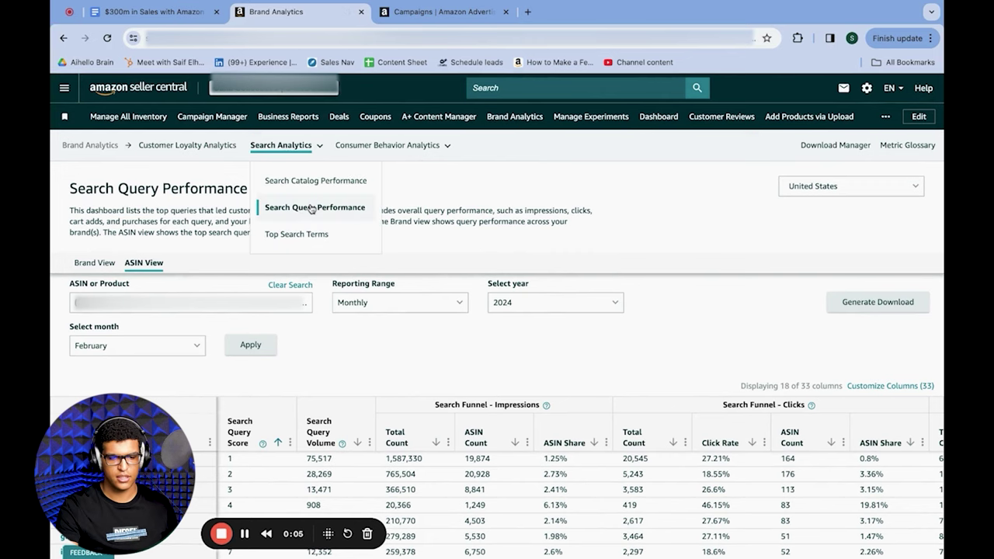
{"action": "left_click", "coordinate": [311, 207]}
{"action": "scroll", "coordinate": [194, 225], "scroll_direction": "down", "scroll_amount": 1}
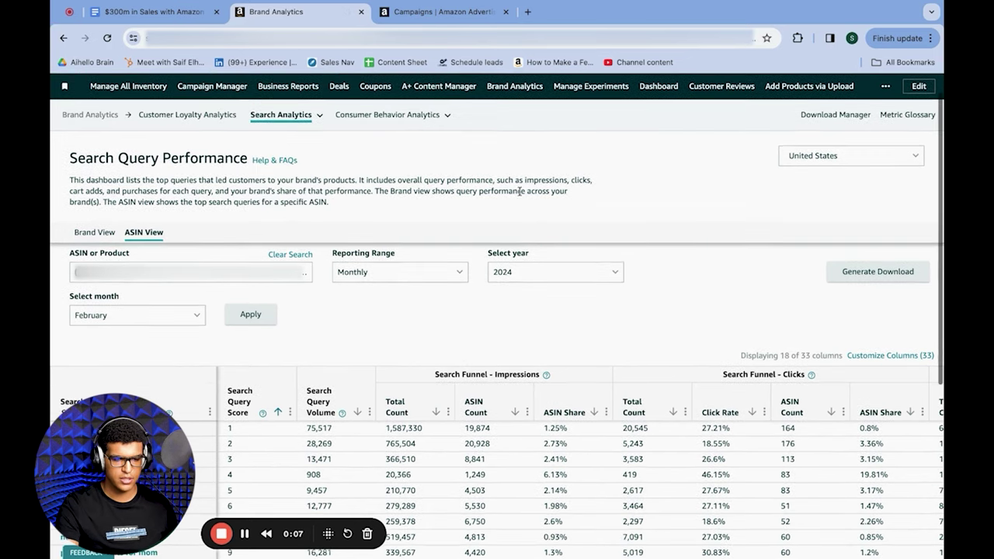
{"action": "left_click", "coordinate": [262, 277]}
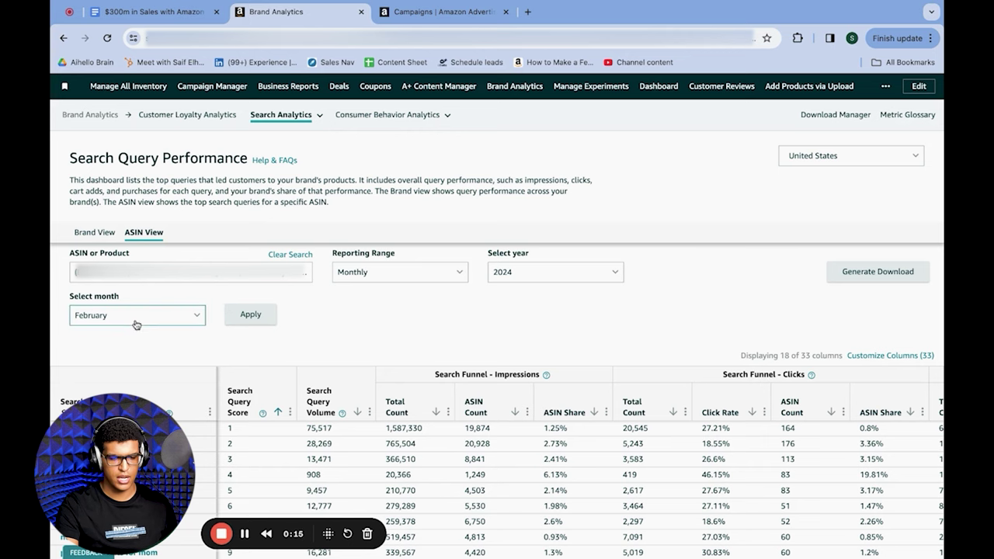
{"action": "scroll", "coordinate": [136, 324], "scroll_direction": "down", "scroll_amount": 1}
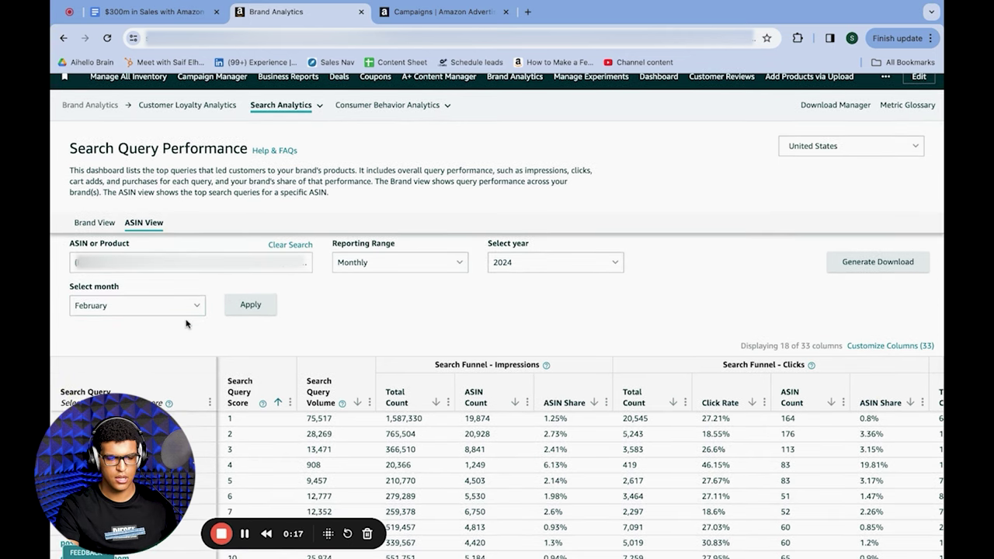
{"action": "scroll", "coordinate": [186, 322], "scroll_direction": "down", "scroll_amount": 1}
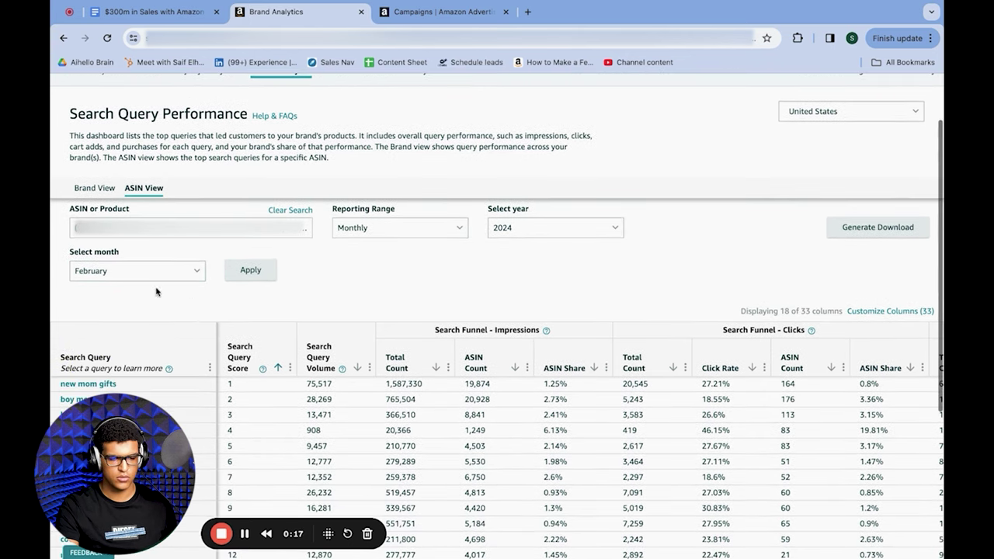
{"action": "left_click", "coordinate": [272, 283]}
{"action": "scroll", "coordinate": [686, 349], "scroll_direction": "down", "scroll_amount": 1}
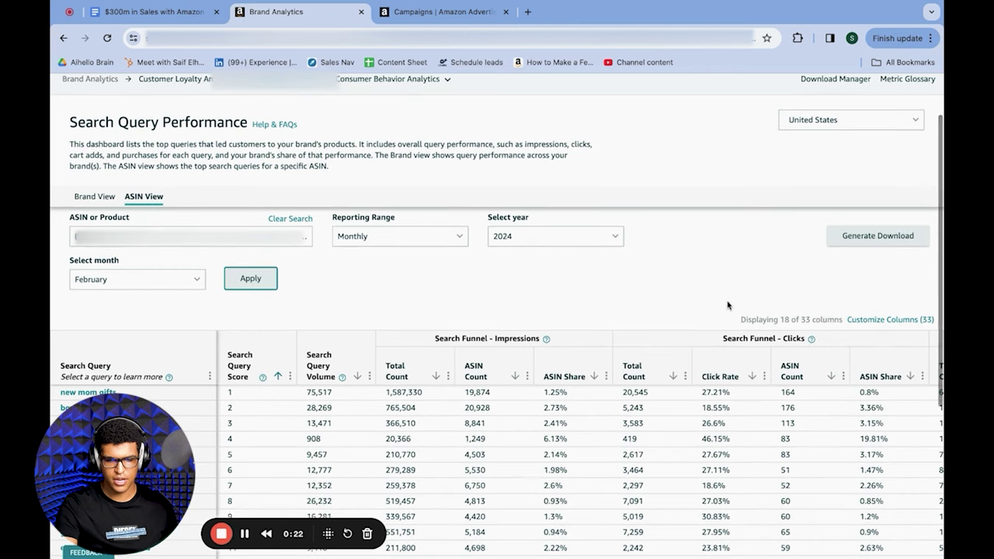
- Look over the search query table's funnel columns, from impressions and clicks through cart adds and purchases
{"action": "scroll", "coordinate": [743, 168], "scroll_direction": "down", "scroll_amount": 3}
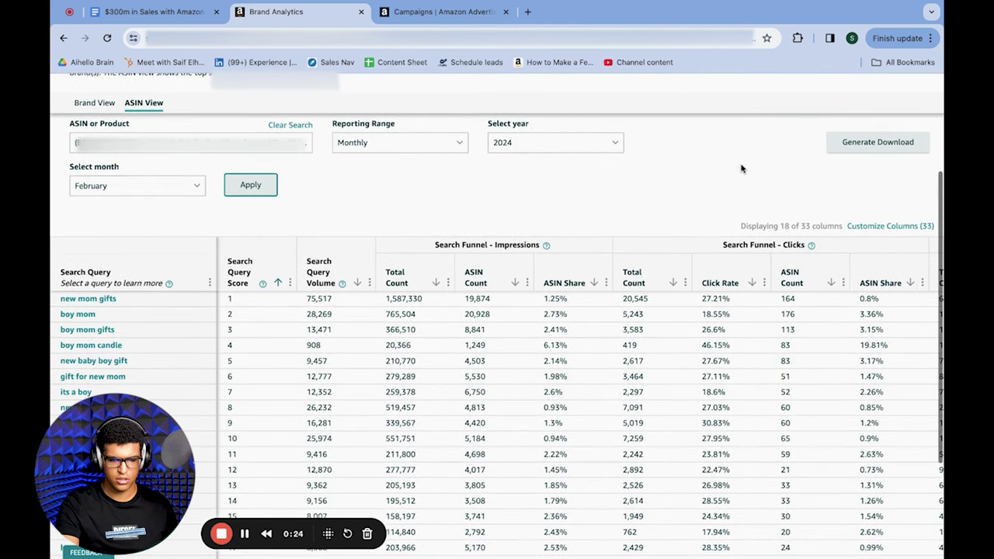
{"action": "scroll", "coordinate": [742, 168], "scroll_direction": "down", "scroll_amount": 1}
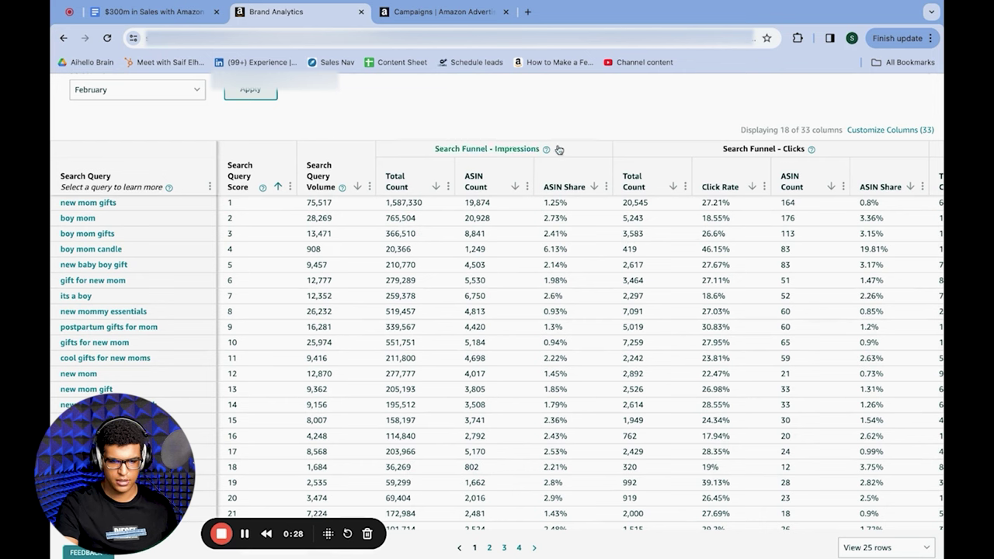
{"action": "scroll", "coordinate": [770, 252], "scroll_direction": "right", "scroll_amount": 6}
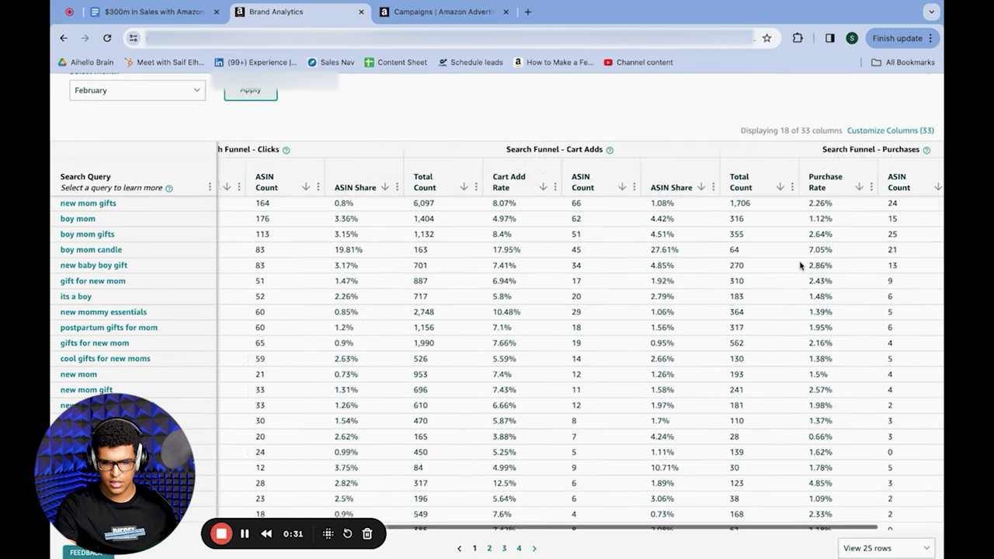
{"action": "scroll", "coordinate": [801, 271], "scroll_direction": "right", "scroll_amount": 1}
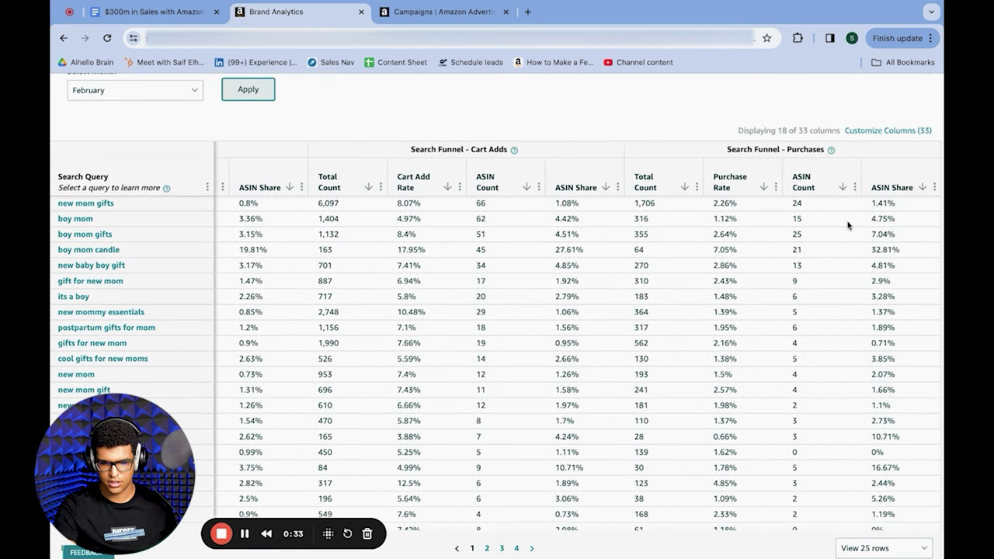
{"action": "scroll", "coordinate": [846, 222], "scroll_direction": "left", "scroll_amount": 3}
{"action": "scroll", "coordinate": [848, 224], "scroll_direction": "left", "scroll_amount": 5}
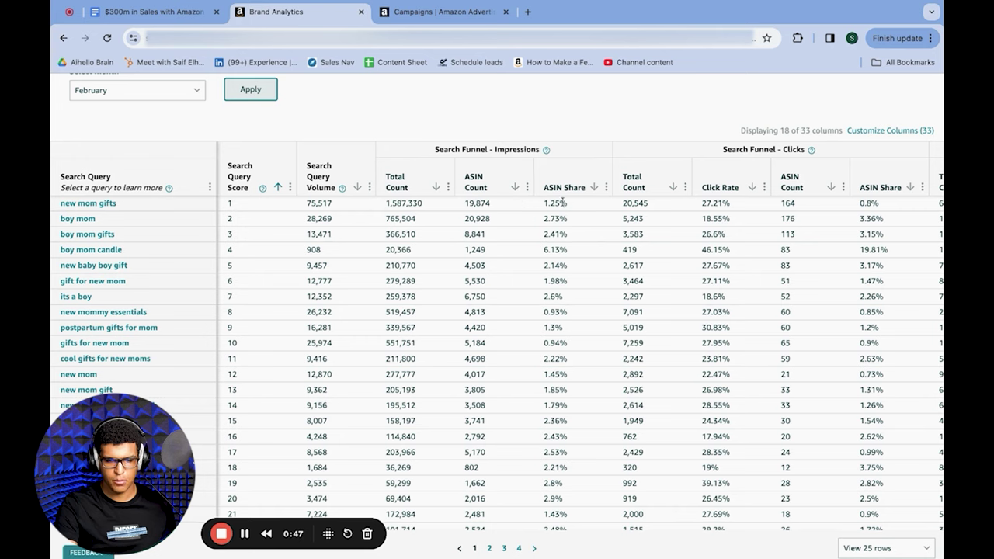
- Compare the ASIN share for the query "new mom gifts" across impressions, clicks, cart adds and purchases
{"action": "scroll", "coordinate": [723, 269], "scroll_direction": "right", "scroll_amount": 3}
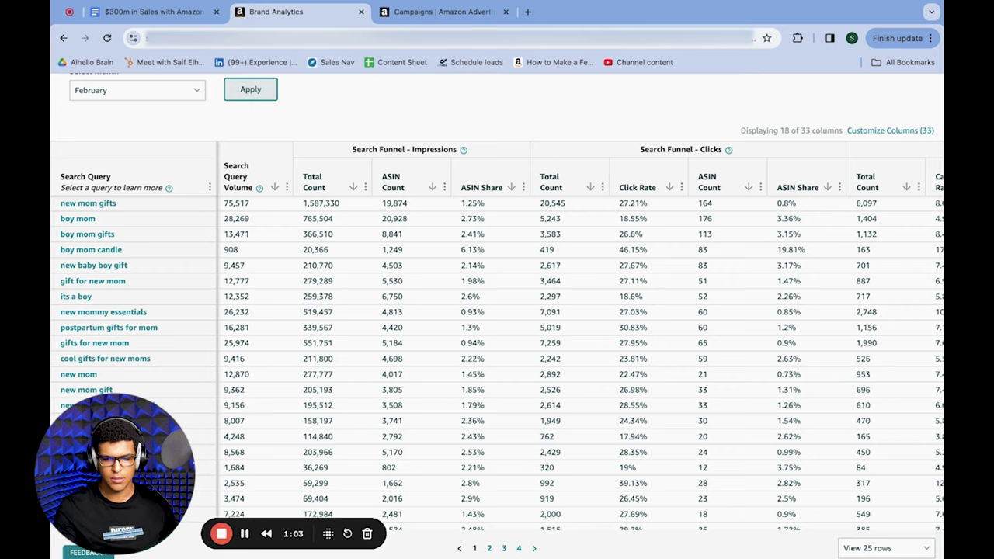
{"action": "scroll", "coordinate": [807, 271], "scroll_direction": "right", "scroll_amount": 5}
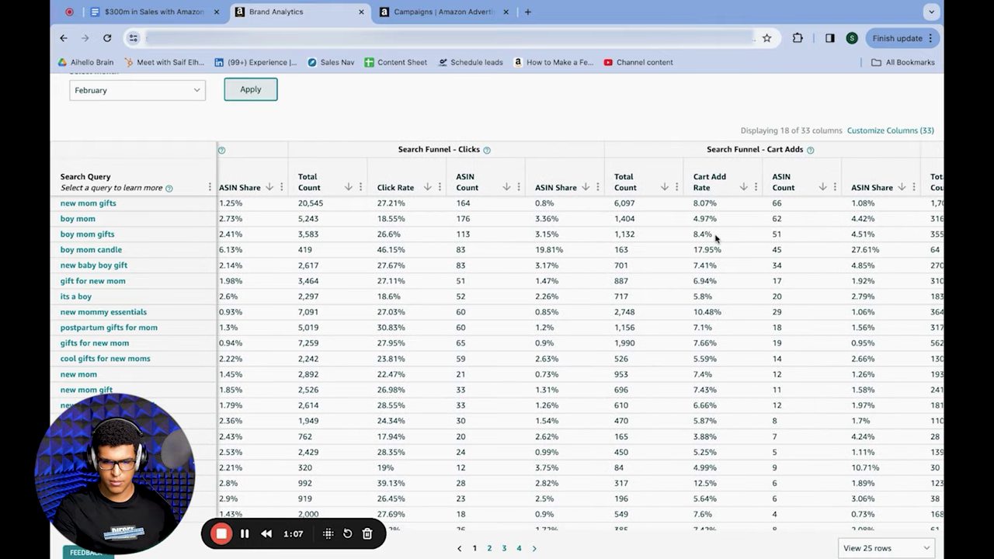
{"action": "scroll", "coordinate": [869, 267], "scroll_direction": "right", "scroll_amount": 1}
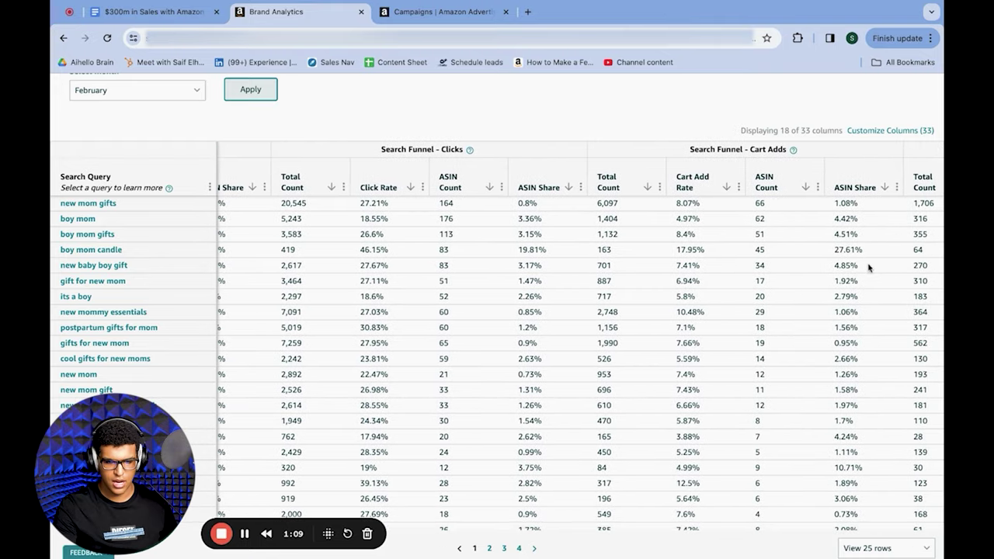
{"action": "scroll", "coordinate": [865, 264], "scroll_direction": "right", "scroll_amount": 2}
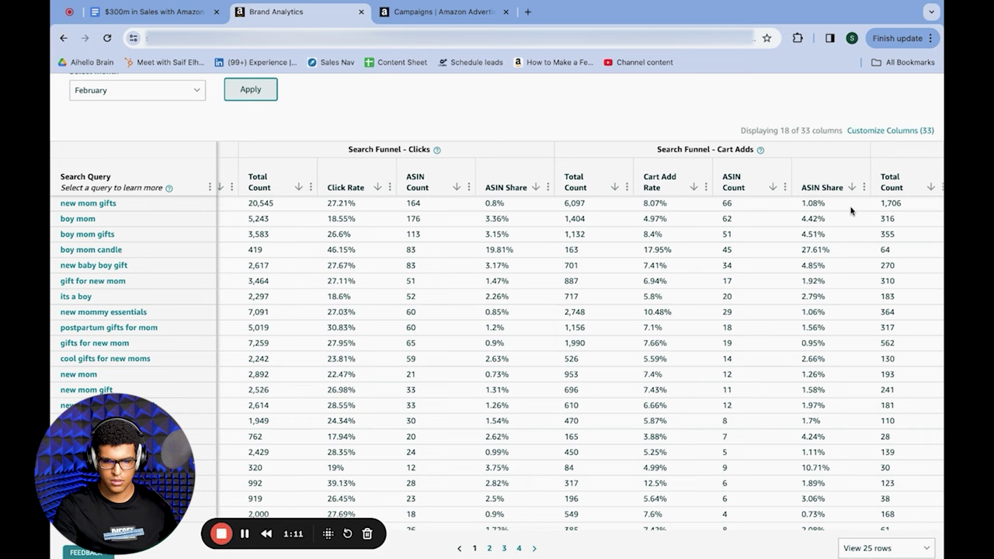
{"action": "scroll", "coordinate": [694, 292], "scroll_direction": "right", "scroll_amount": 10}
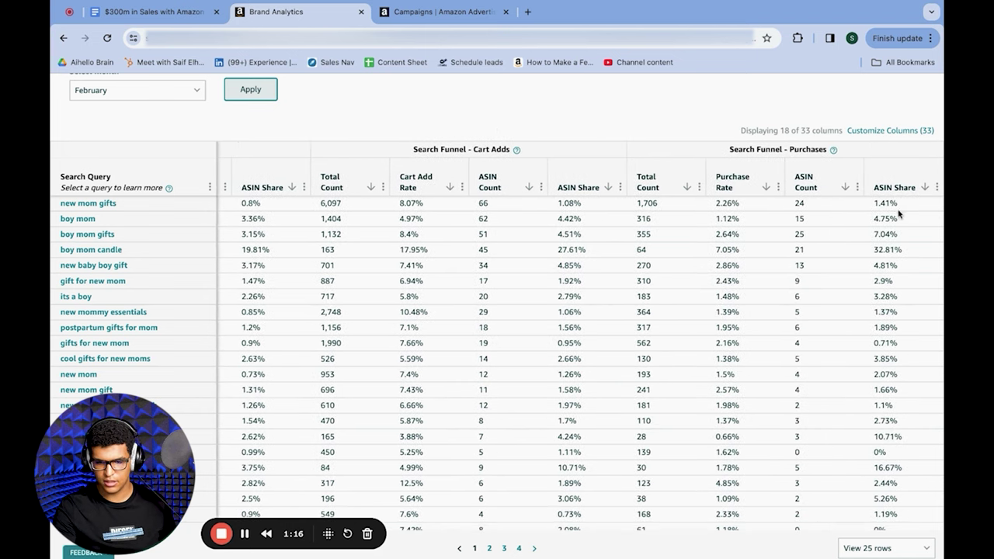
{"action": "scroll", "coordinate": [599, 278], "scroll_direction": "left", "scroll_amount": 6}
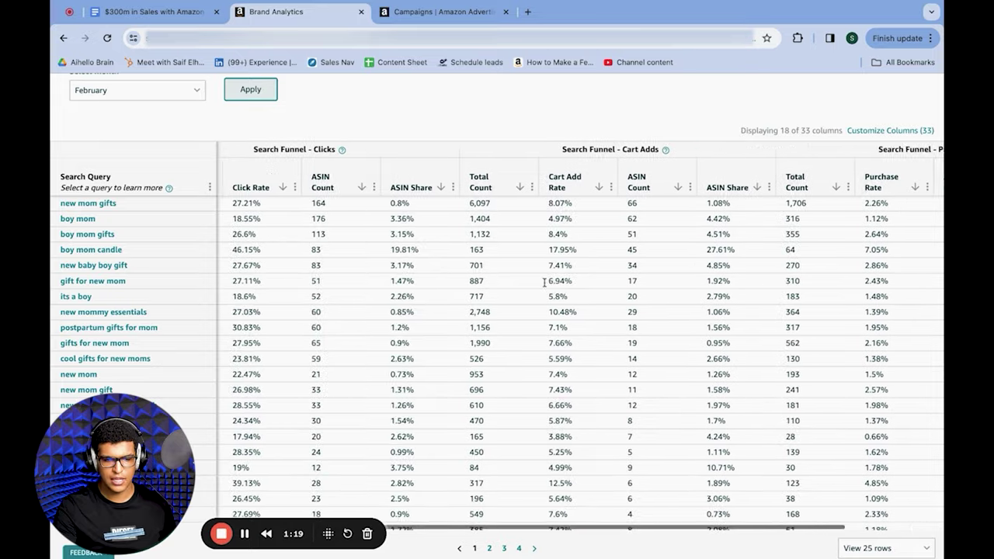
{"action": "scroll", "coordinate": [544, 282], "scroll_direction": "left", "scroll_amount": 2}
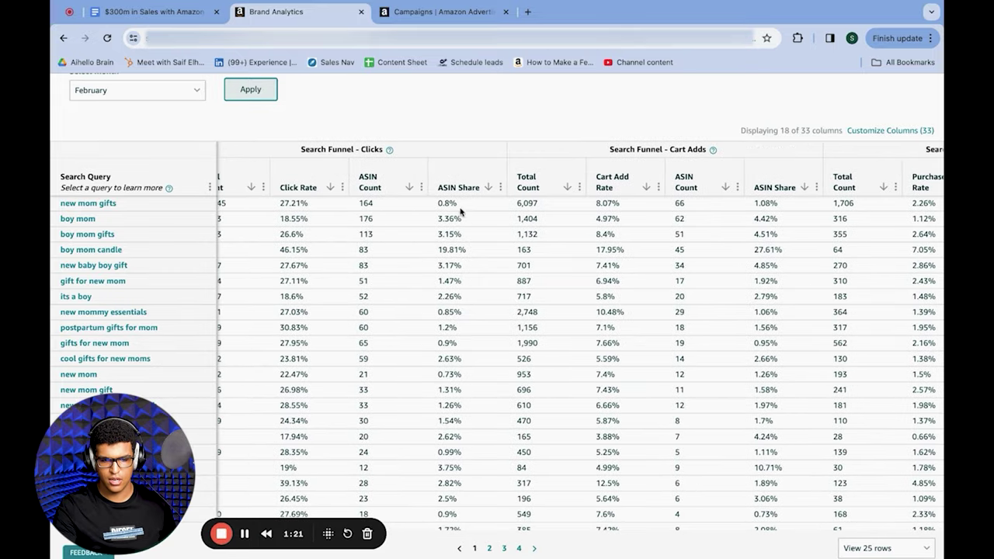
{"action": "scroll", "coordinate": [777, 311], "scroll_direction": "right", "scroll_amount": 6}
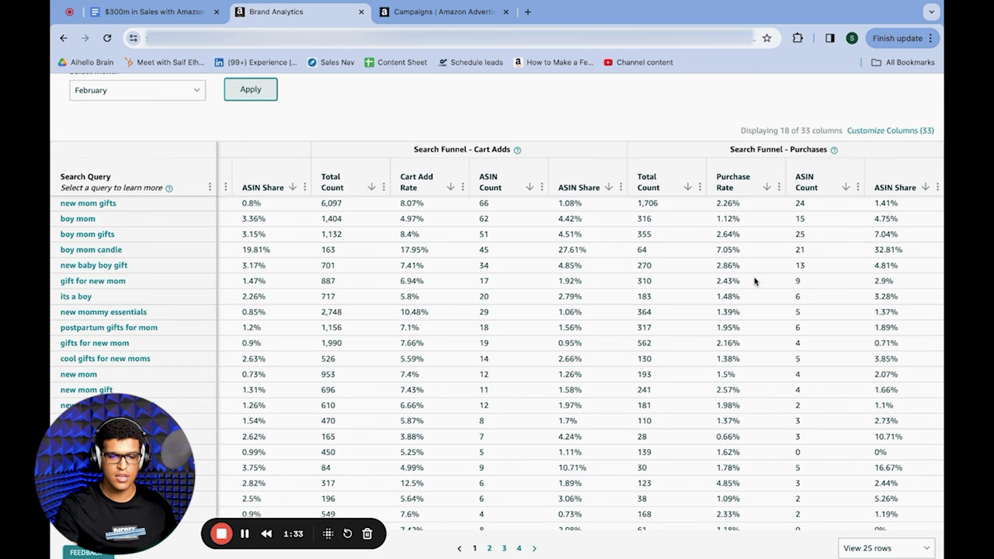
{"action": "scroll", "coordinate": [754, 279], "scroll_direction": "left", "scroll_amount": 5}
{"action": "scroll", "coordinate": [521, 216], "scroll_direction": "left", "scroll_amount": 2}
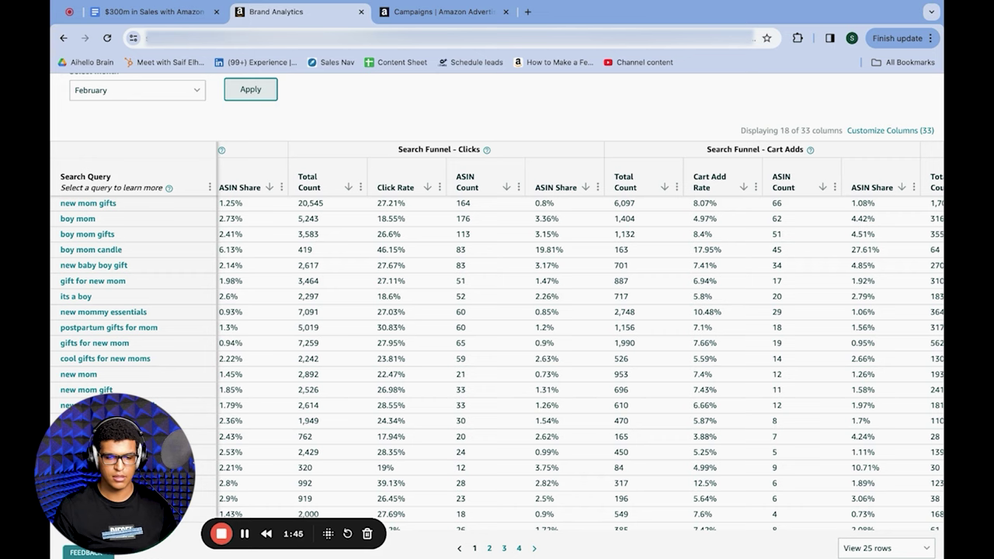
{"action": "scroll", "coordinate": [546, 255], "scroll_direction": "left", "scroll_amount": 2}
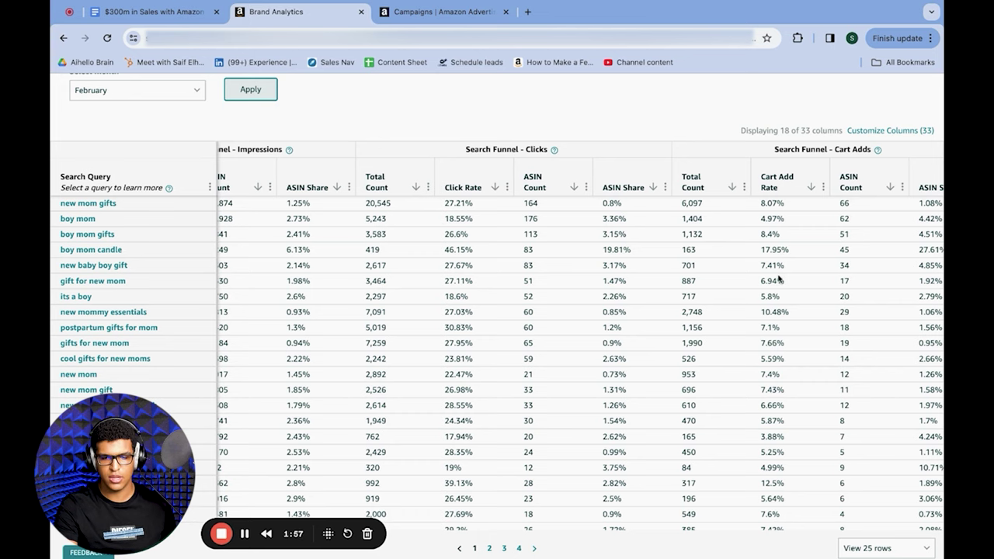
{"action": "scroll", "coordinate": [779, 279], "scroll_direction": "right", "scroll_amount": 5}
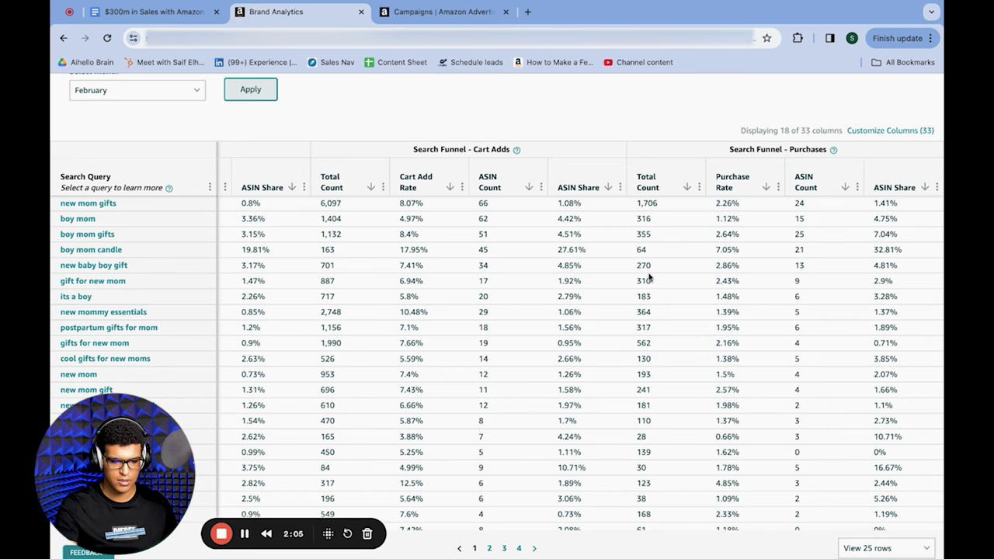
- Follow the ASIN share for the query "boy mom" from impressions through clicks and cart adds to purchases
{"action": "scroll", "coordinate": [649, 279], "scroll_direction": "left", "scroll_amount": 5}
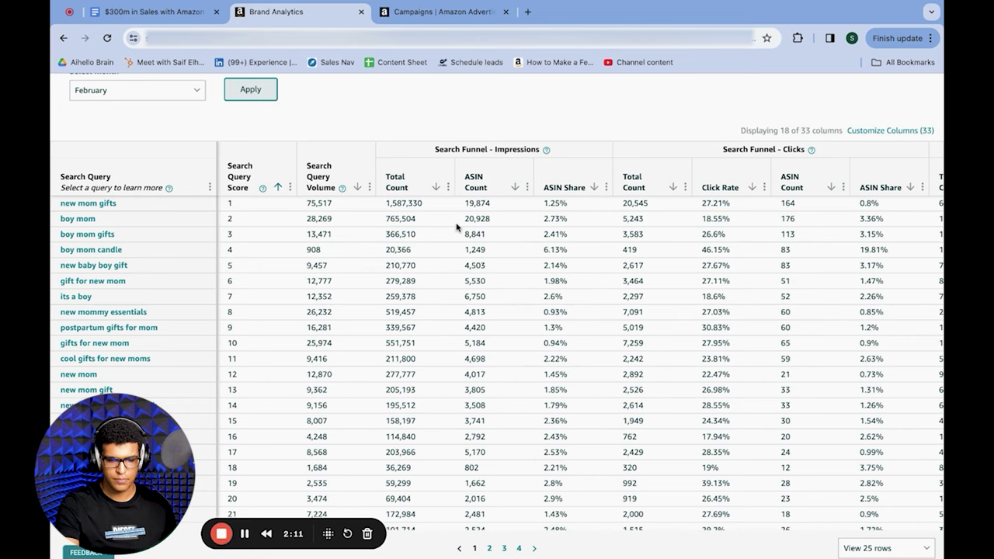
{"action": "scroll", "coordinate": [588, 248], "scroll_direction": "right", "scroll_amount": 1}
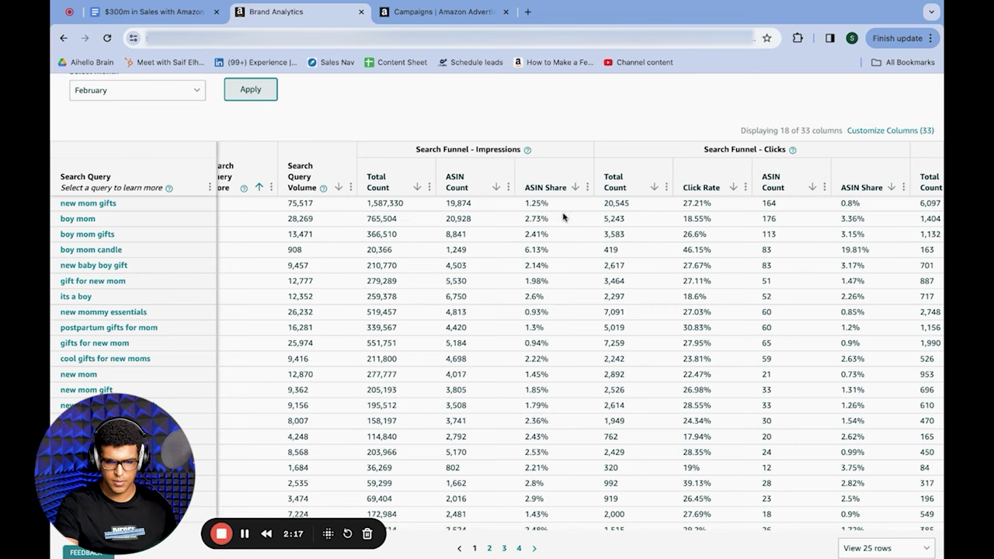
{"action": "scroll", "coordinate": [590, 228], "scroll_direction": "right", "scroll_amount": 4}
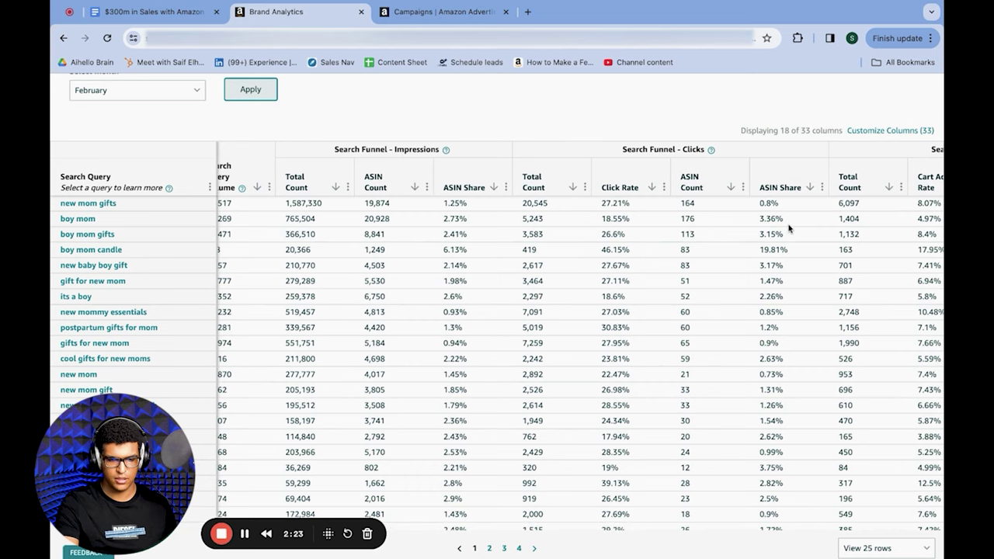
{"action": "scroll", "coordinate": [789, 227], "scroll_direction": "right", "scroll_amount": 8}
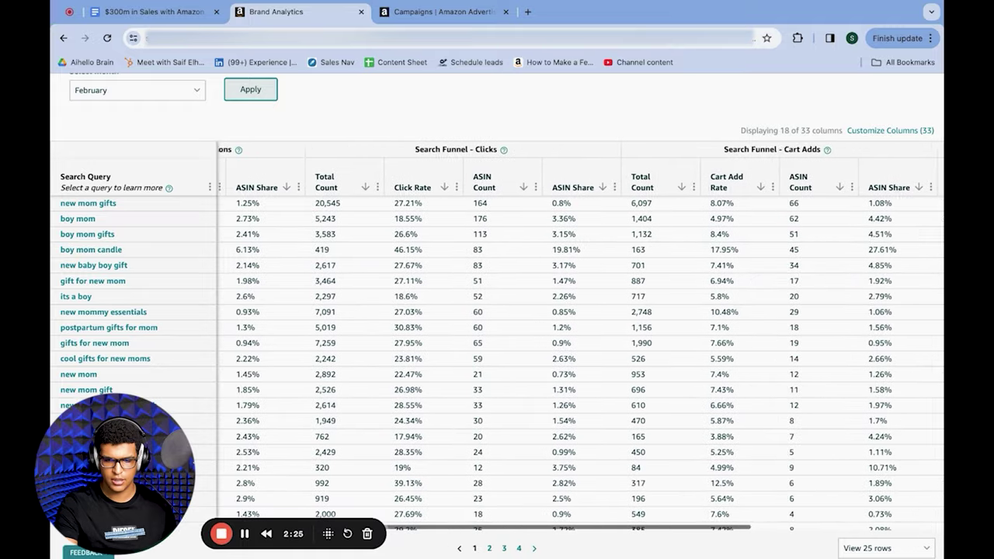
{"action": "scroll", "coordinate": [811, 227], "scroll_direction": "right", "scroll_amount": 1}
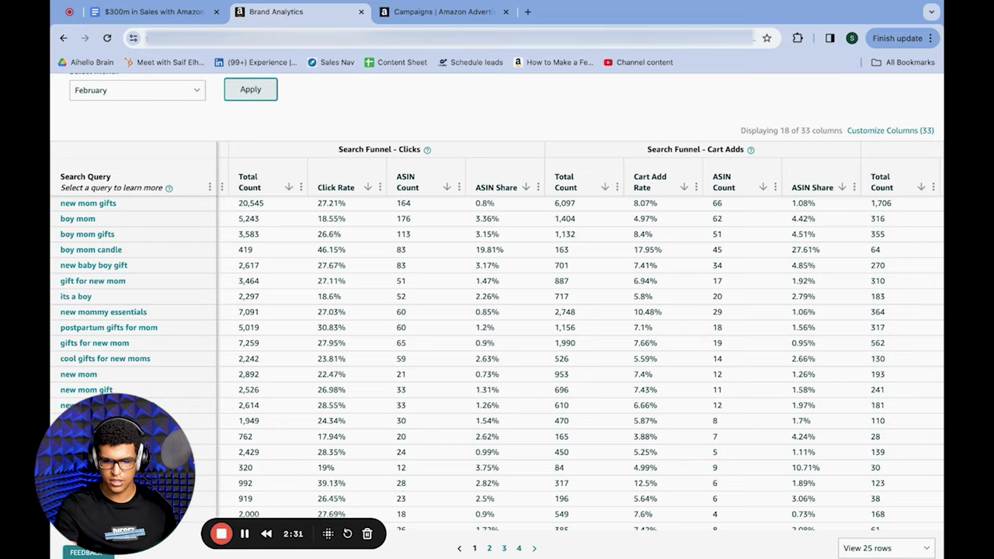
{"action": "scroll", "coordinate": [581, 338], "scroll_direction": "right", "scroll_amount": 8}
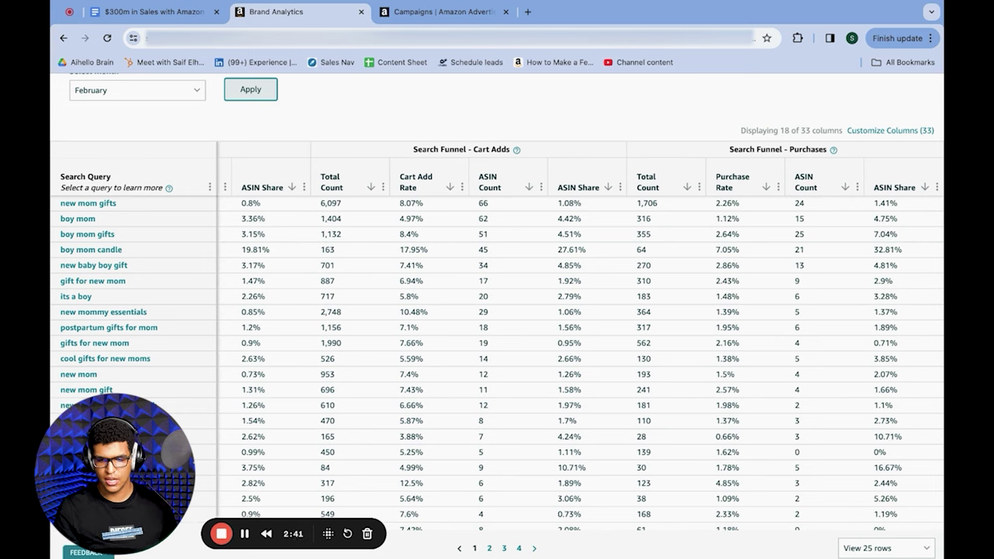
- Review the impression and click figures for the remaining search queries down to the end of the first results page
{"action": "scroll", "coordinate": [661, 278], "scroll_direction": "left", "scroll_amount": 3}
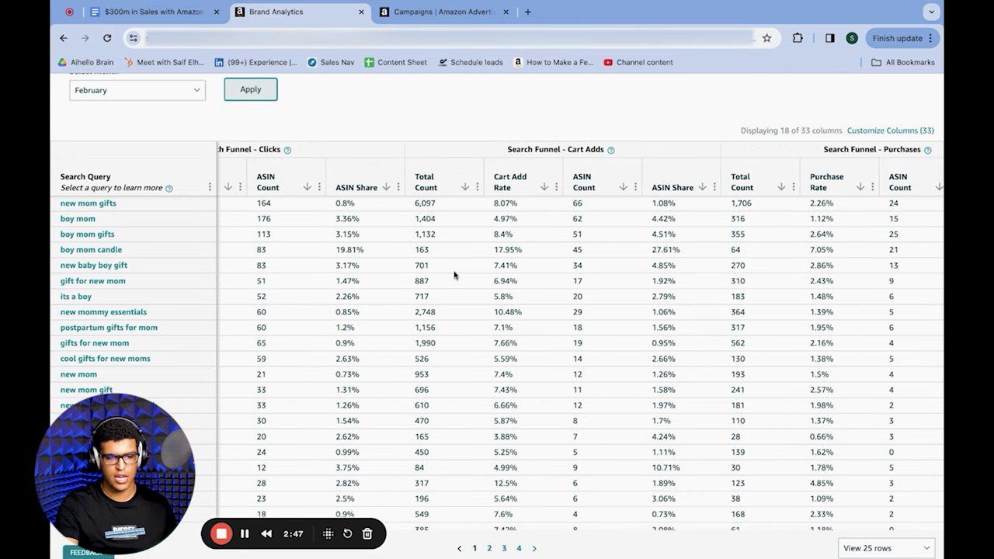
{"action": "scroll", "coordinate": [457, 277], "scroll_direction": "left", "scroll_amount": 1}
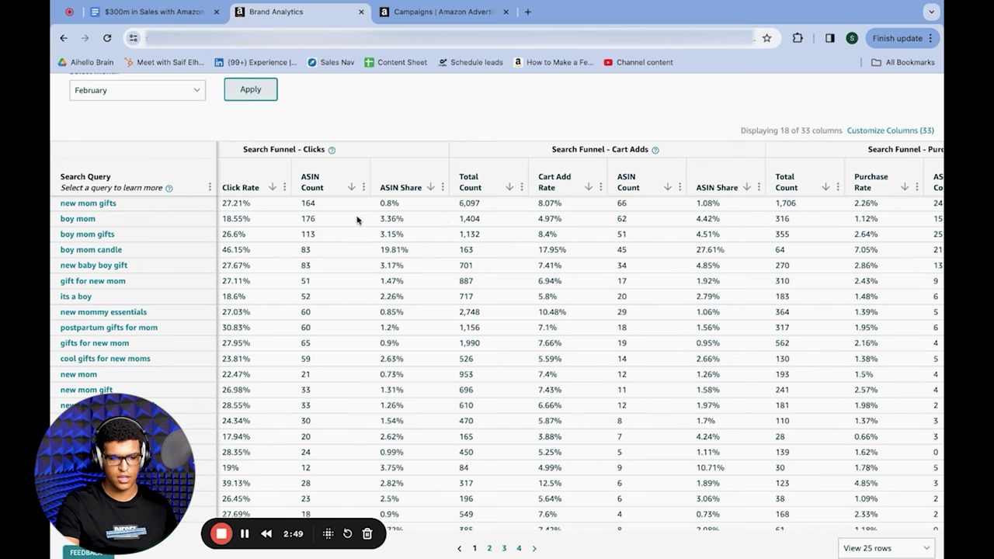
{"action": "scroll", "coordinate": [356, 265], "scroll_direction": "left", "scroll_amount": 6}
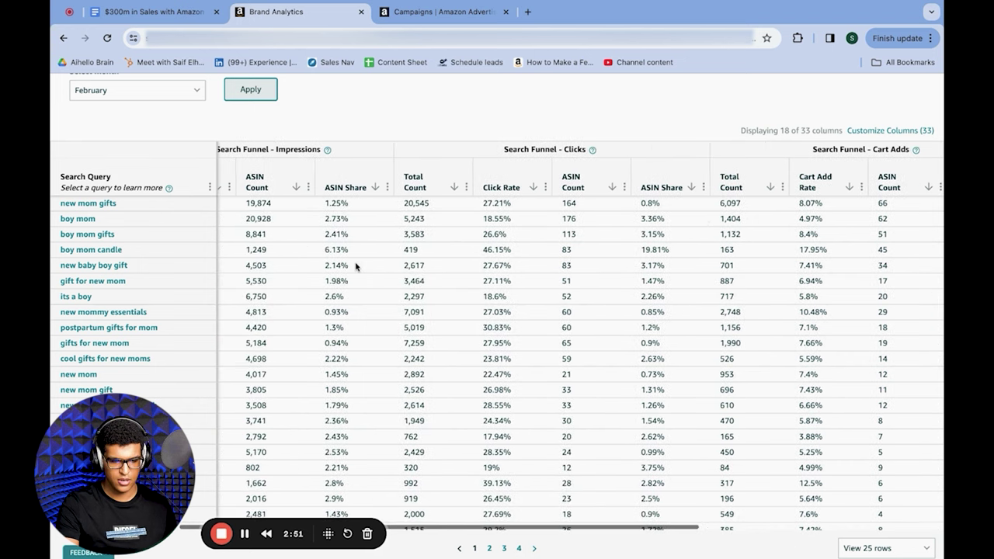
{"action": "scroll", "coordinate": [366, 271], "scroll_direction": "left", "scroll_amount": 2}
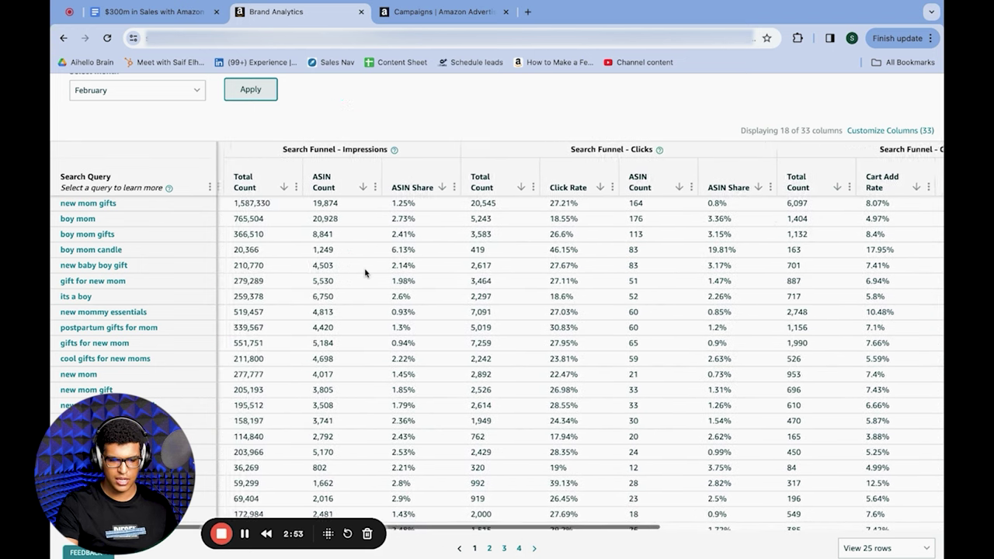
{"action": "scroll", "coordinate": [366, 272], "scroll_direction": "left", "scroll_amount": 1}
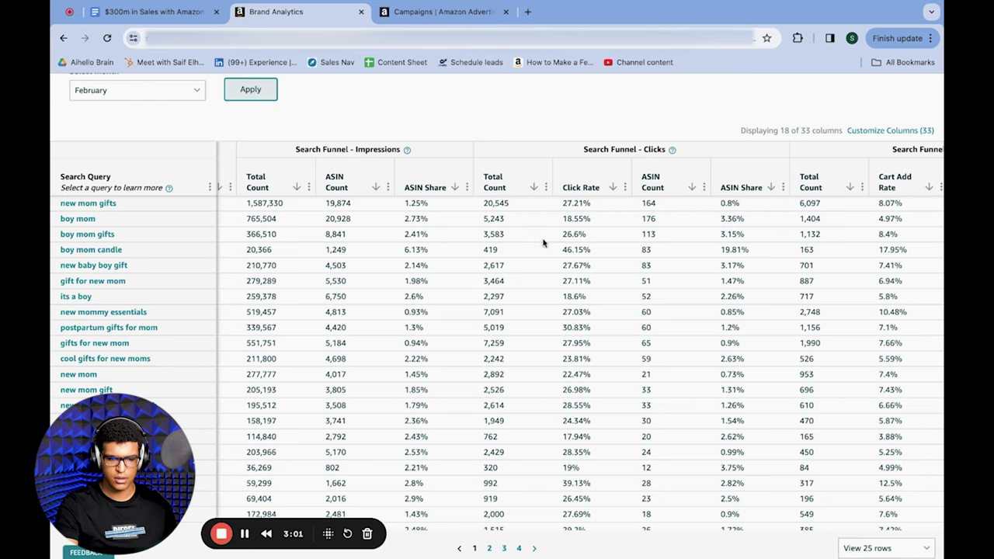
{"action": "scroll", "coordinate": [553, 187], "scroll_direction": "down", "scroll_amount": 2}
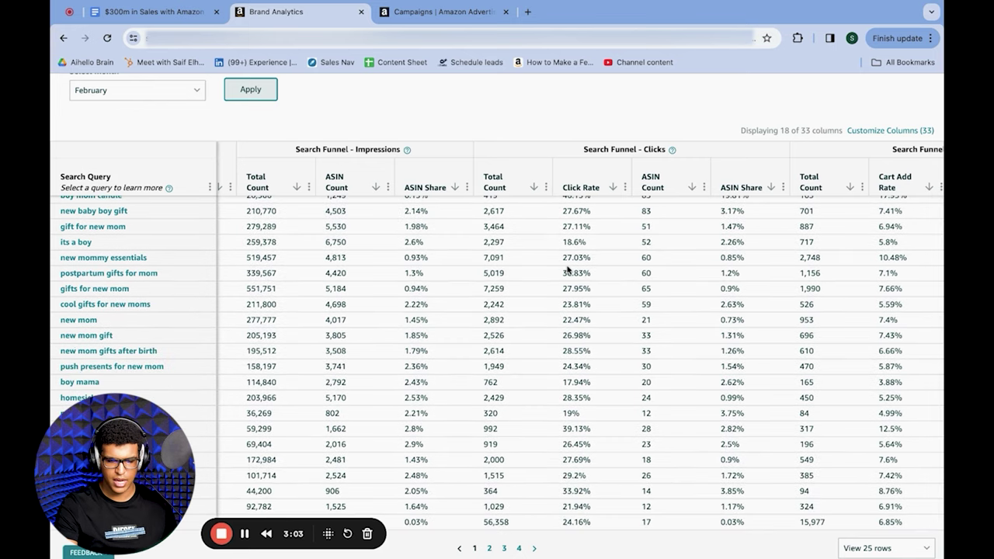
{"action": "scroll", "coordinate": [569, 269], "scroll_direction": "down", "scroll_amount": 2}
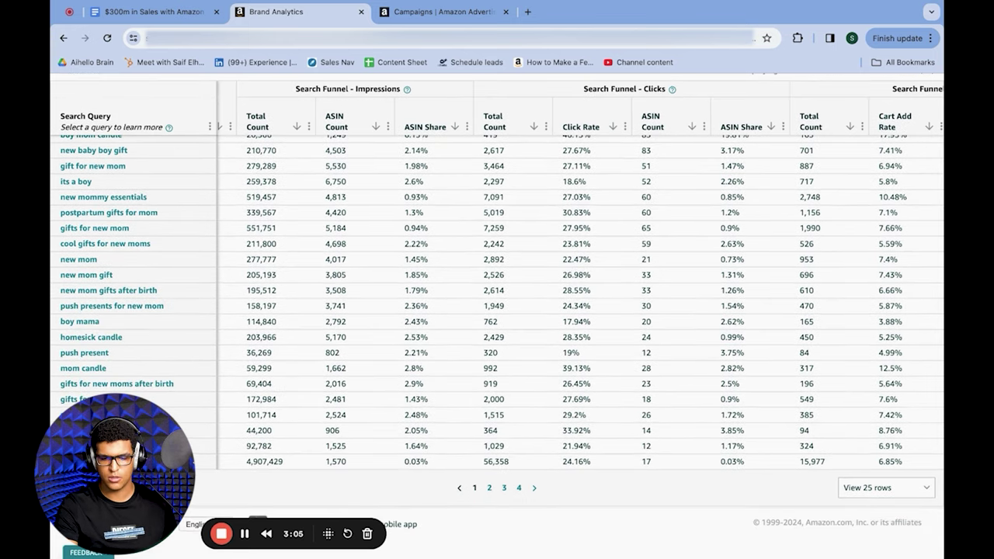
- Recheck the impression and click figures of the leading search queries in the February 2024 report
{"action": "scroll", "coordinate": [497, 303], "scroll_direction": "up", "scroll_amount": 3}
{"action": "scroll", "coordinate": [605, 350], "scroll_direction": "up", "scroll_amount": 5}
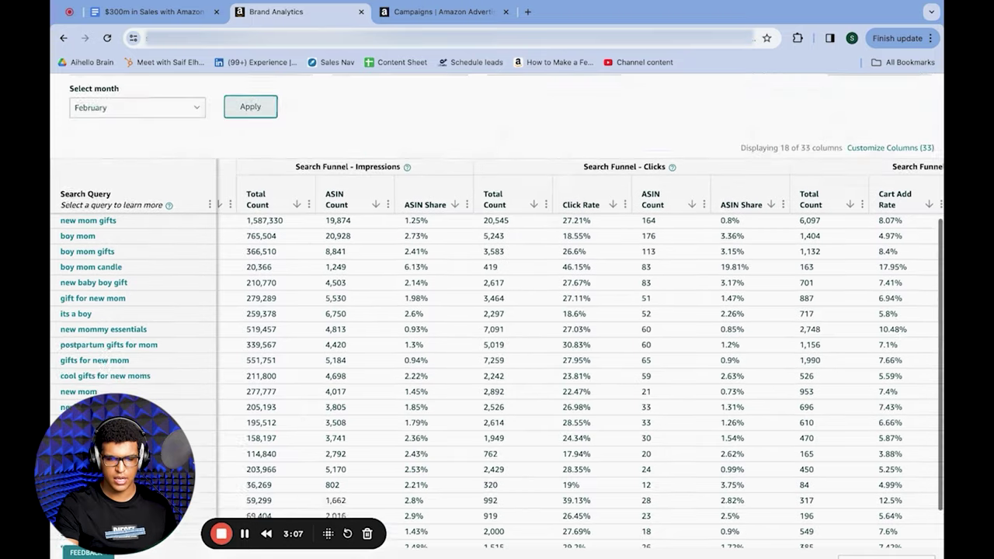
{"action": "scroll", "coordinate": [605, 350], "scroll_direction": "down", "scroll_amount": 3}
{"action": "scroll", "coordinate": [605, 351], "scroll_direction": "down", "scroll_amount": 1}
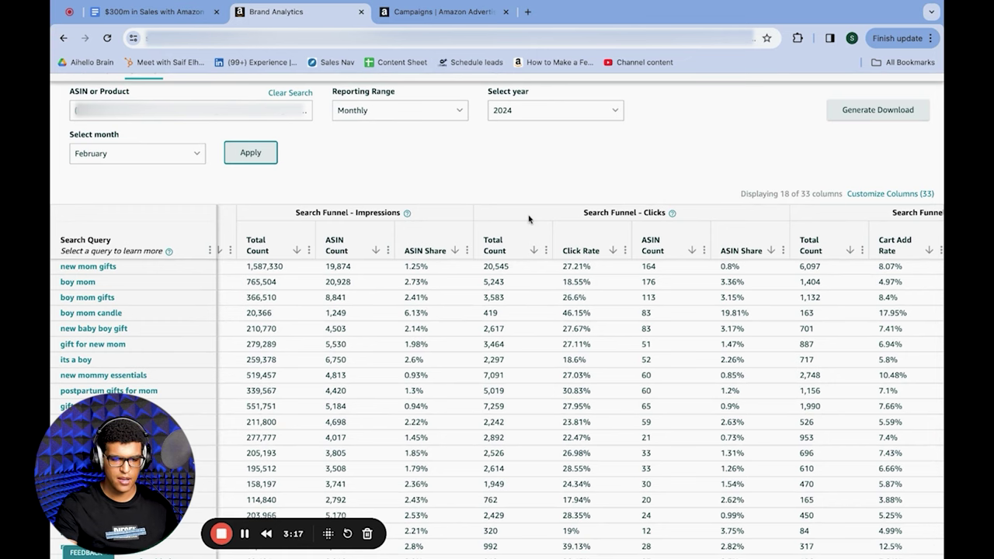
{"action": "scroll", "coordinate": [528, 218], "scroll_direction": "down", "scroll_amount": 1}
{"action": "scroll", "coordinate": [542, 209], "scroll_direction": "up", "scroll_amount": 1}
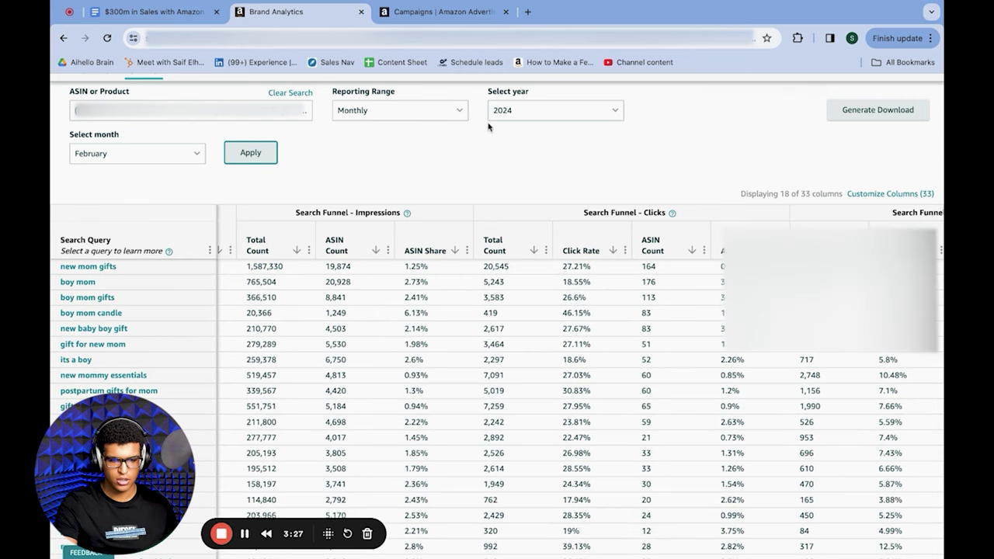
- Switch to the Amazon Ads campaign manager and search the targets for "new mom gifts"
{"action": "left_click", "coordinate": [442, 11]}
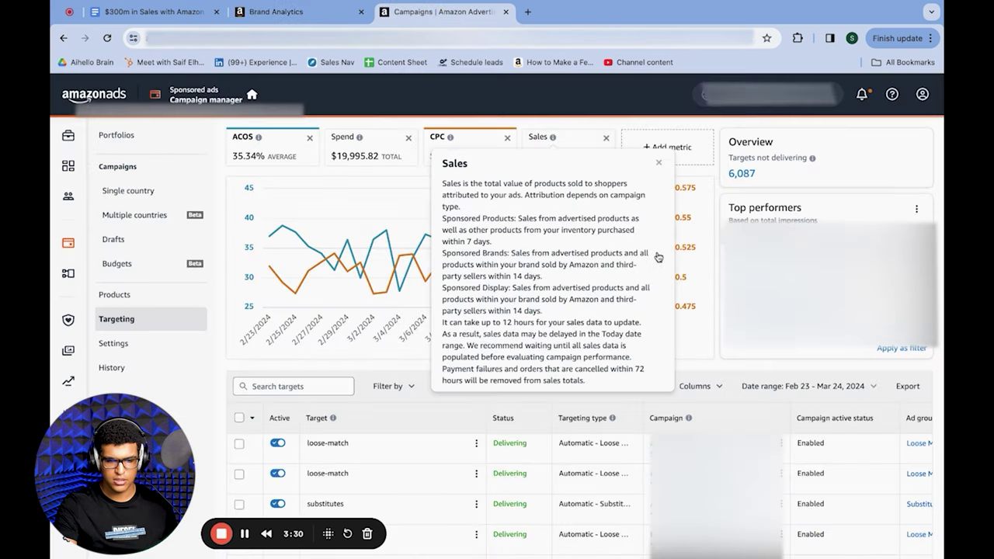
{"action": "scroll", "coordinate": [377, 344], "scroll_direction": "down", "scroll_amount": 1}
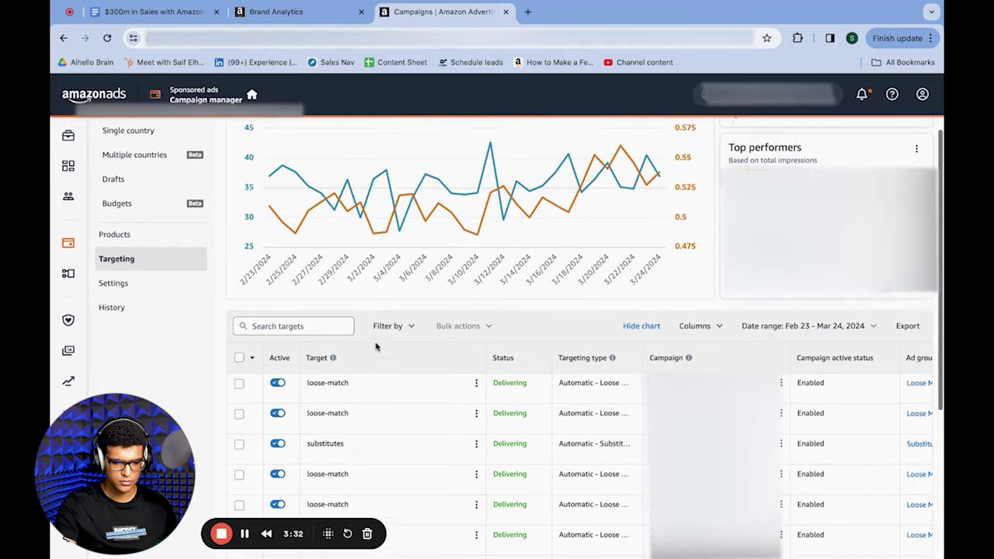
{"action": "left_click", "coordinate": [278, 12]}
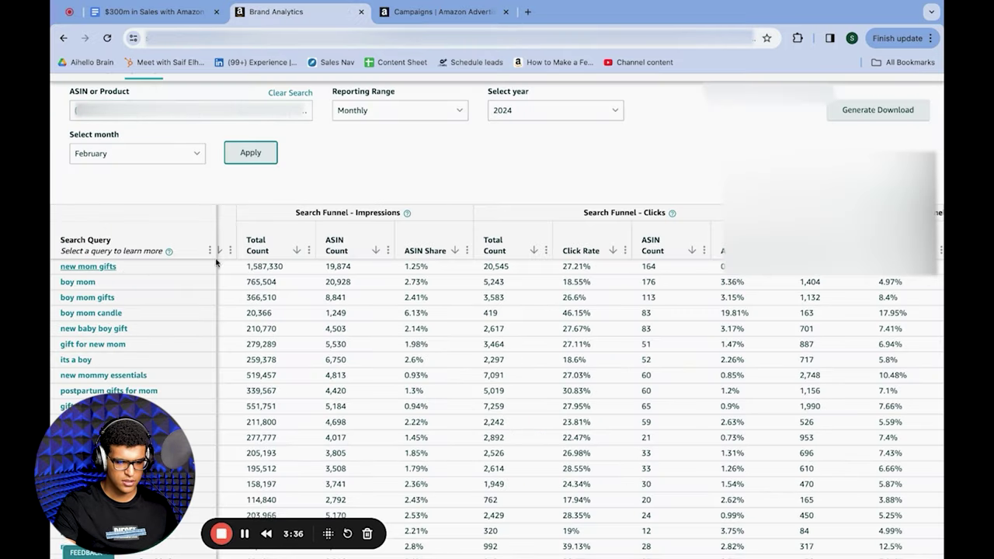
{"action": "left_click", "coordinate": [439, 11]}
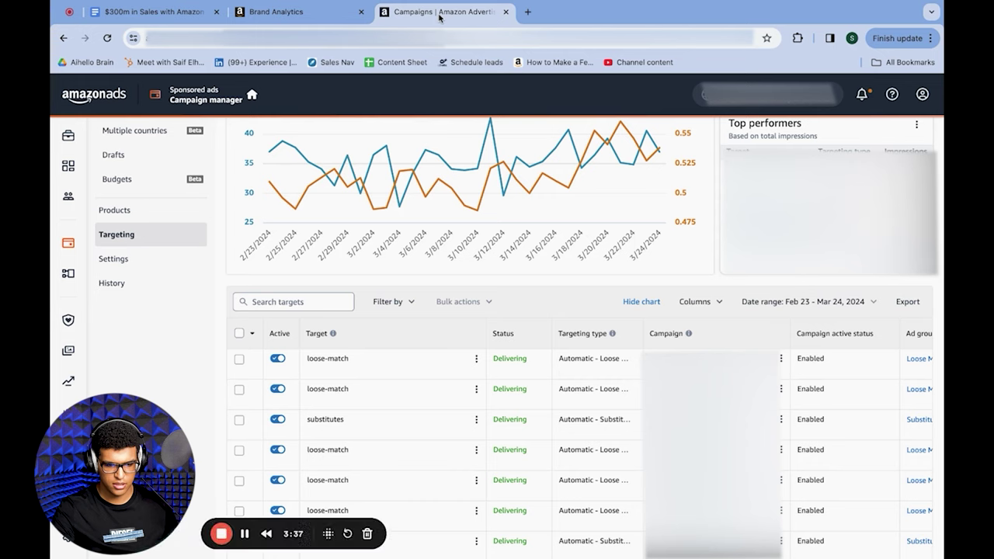
{"action": "left_click", "coordinate": [298, 300]}
{"action": "type", "text": "new mom gifts"}
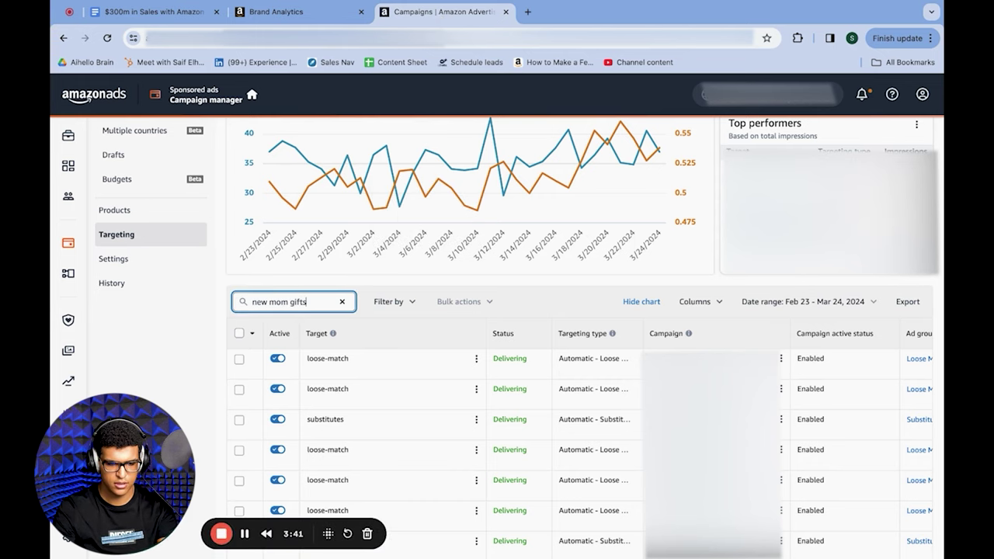
{"action": "key", "text": "Return"}
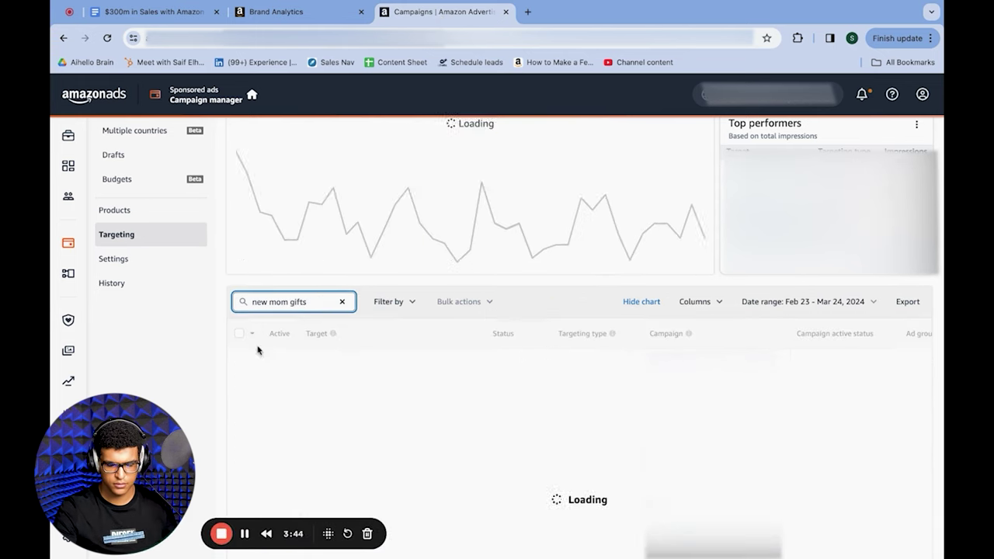
- Set the targeting report's date range to Feb 1 - Feb 29, 2024
{"action": "scroll", "coordinate": [562, 209], "scroll_direction": "down", "scroll_amount": 3}
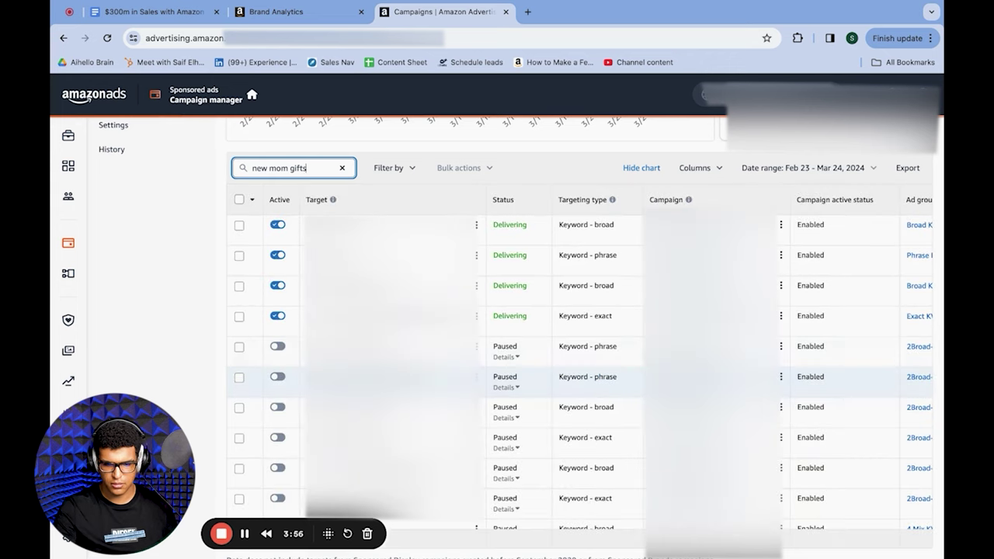
{"action": "scroll", "coordinate": [595, 171], "scroll_direction": "up", "scroll_amount": 2}
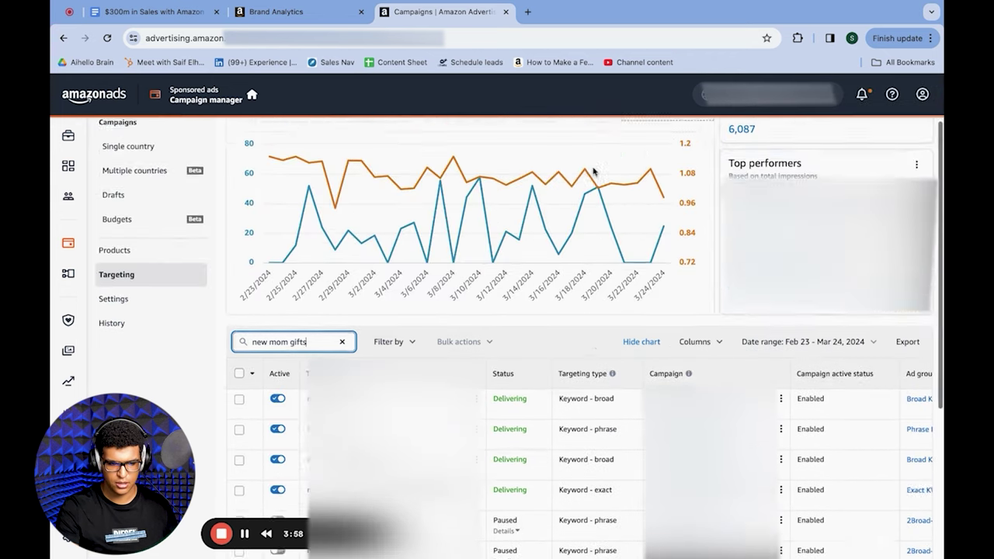
{"action": "scroll", "coordinate": [594, 171], "scroll_direction": "up", "scroll_amount": 1}
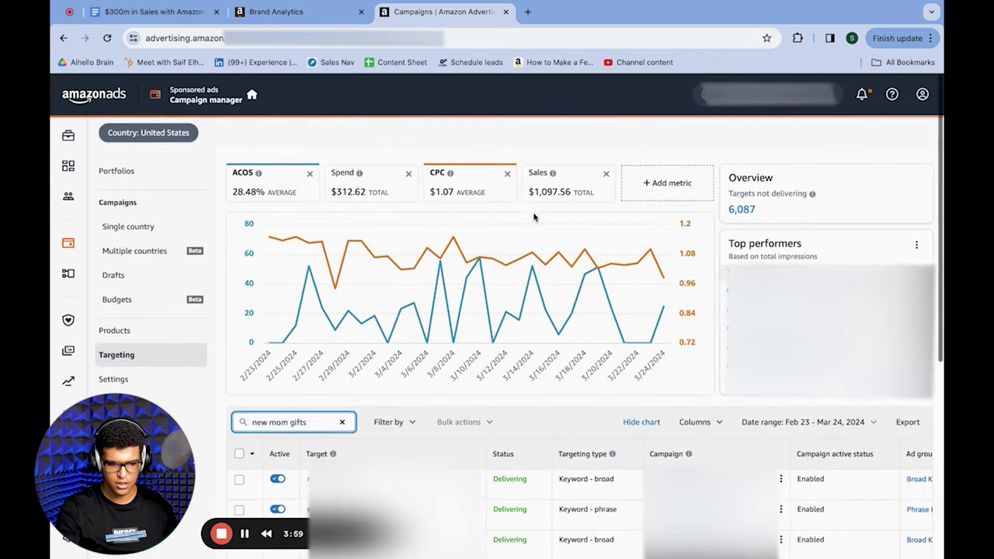
{"action": "left_click", "coordinate": [821, 423]}
{"action": "left_click", "coordinate": [683, 424]}
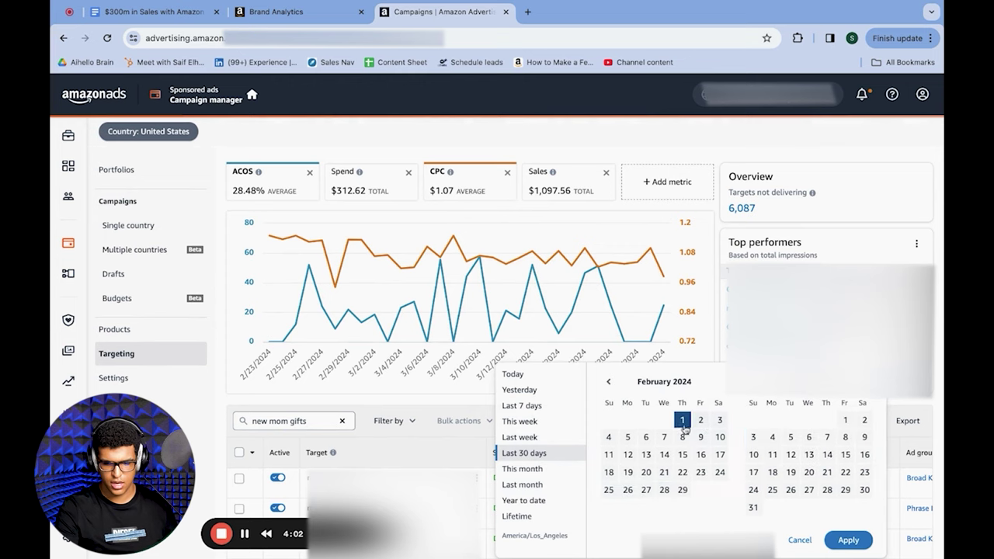
{"action": "left_click", "coordinate": [684, 491]}
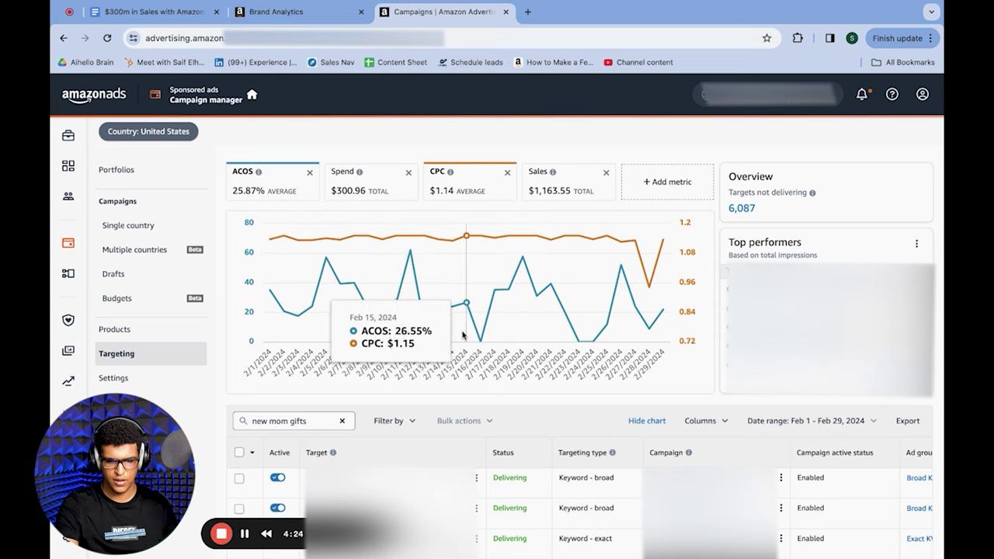
- Filter the "new mom gifts" targets by target active status Enabled
{"action": "scroll", "coordinate": [461, 337], "scroll_direction": "down", "scroll_amount": 2}
{"action": "scroll", "coordinate": [536, 319], "scroll_direction": "down", "scroll_amount": 1}
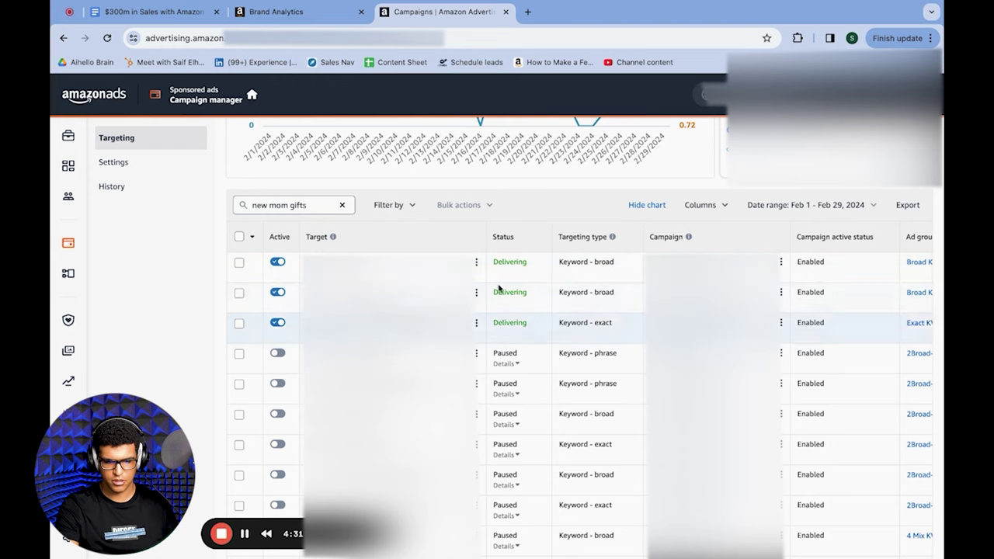
{"action": "scroll", "coordinate": [505, 291], "scroll_direction": "down", "scroll_amount": 1}
{"action": "scroll", "coordinate": [466, 186], "scroll_direction": "up", "scroll_amount": 1}
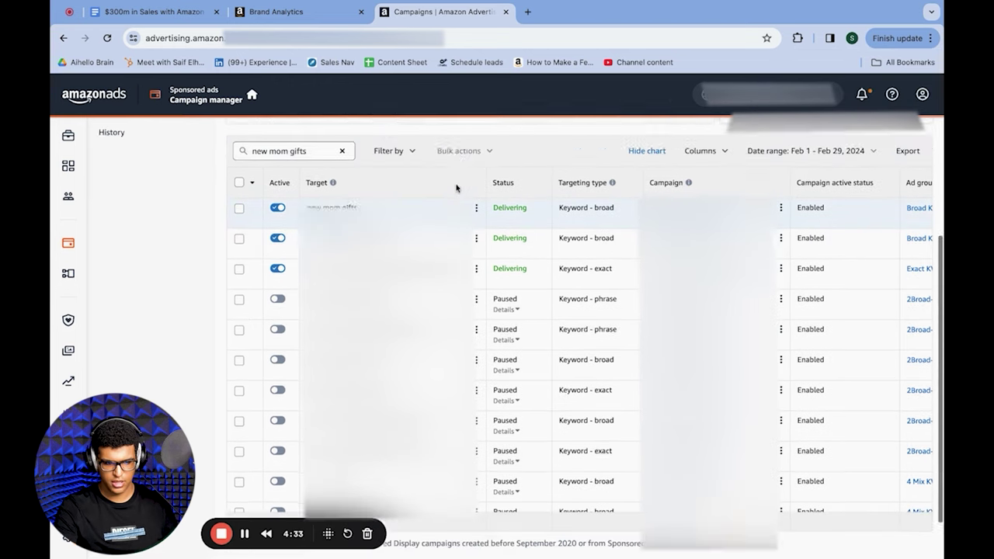
{"action": "left_click", "coordinate": [392, 183]}
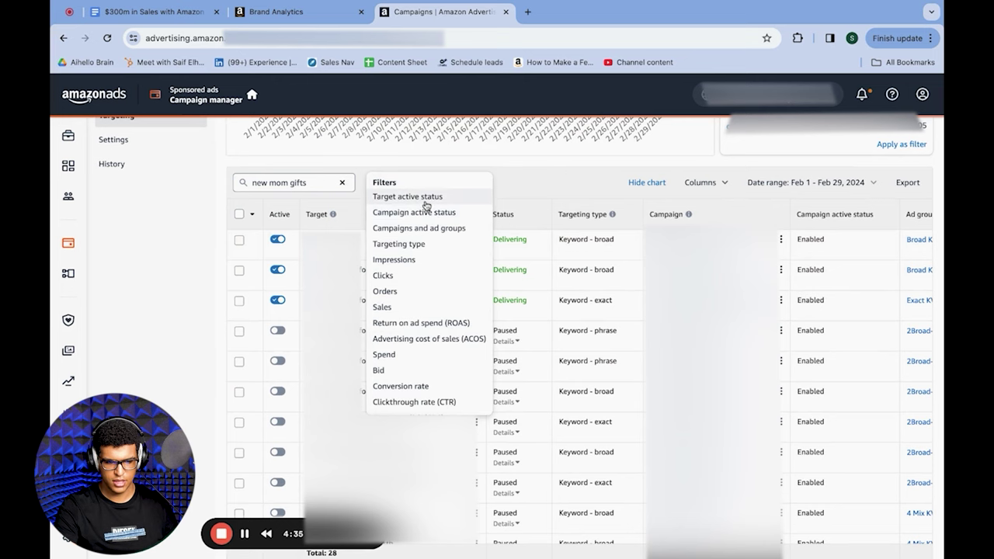
{"action": "left_click", "coordinate": [423, 197]}
{"action": "double_click", "coordinate": [298, 247]}
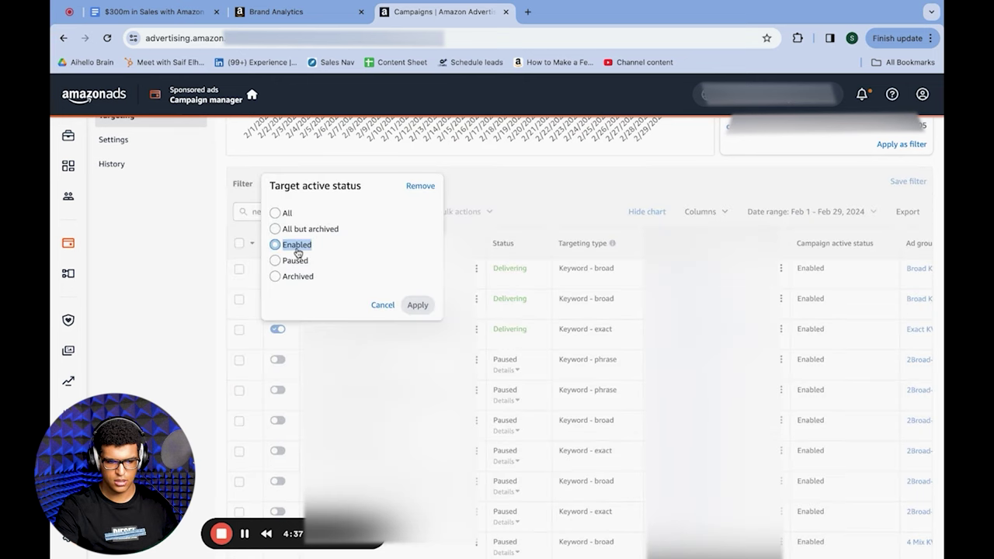
{"action": "left_click", "coordinate": [418, 305]}
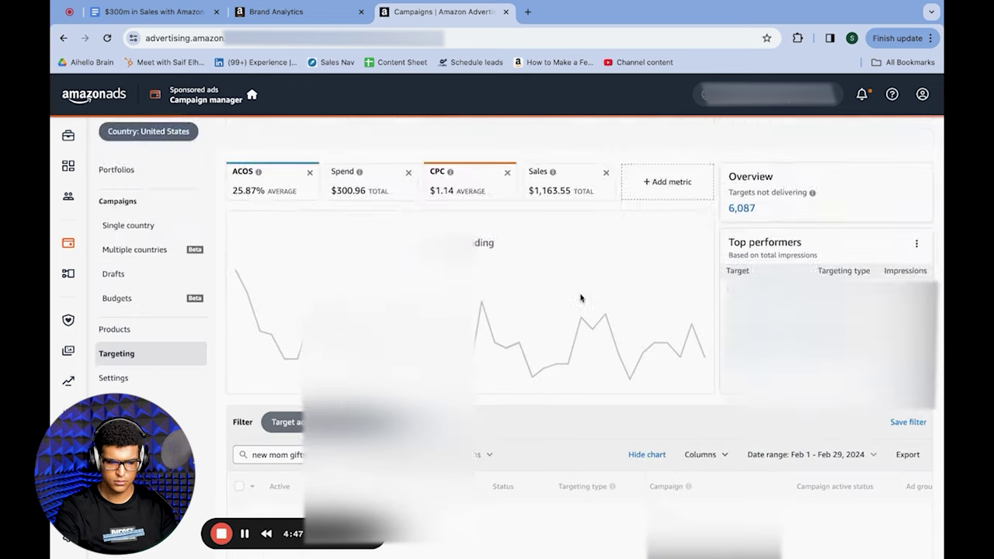
- Review the delivery status, targeting type and campaign status of the enabled "new mom gifts" targets
{"action": "scroll", "coordinate": [582, 295], "scroll_direction": "down", "scroll_amount": 2}
{"action": "scroll", "coordinate": [564, 173], "scroll_direction": "down", "scroll_amount": 3}
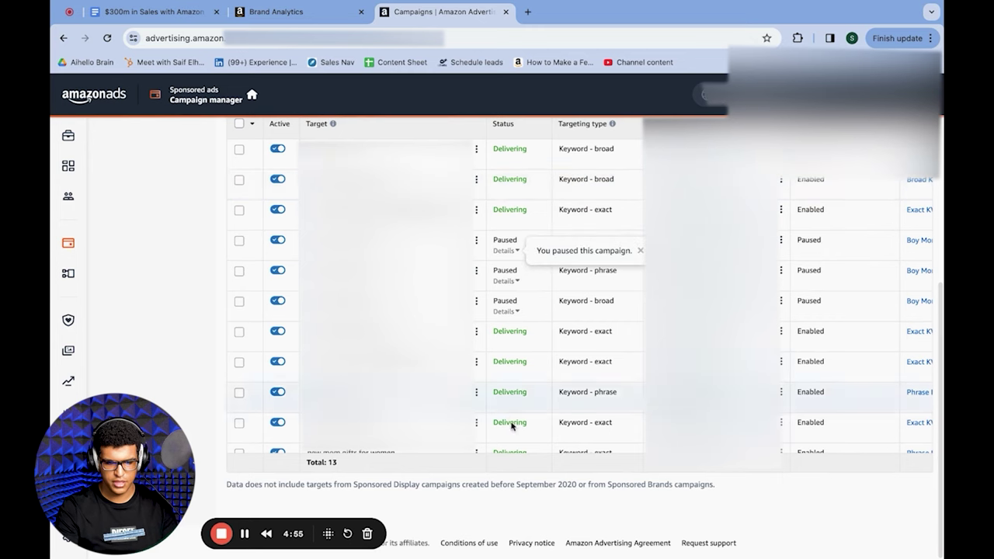
{"action": "scroll", "coordinate": [515, 484], "scroll_direction": "up", "scroll_amount": 2}
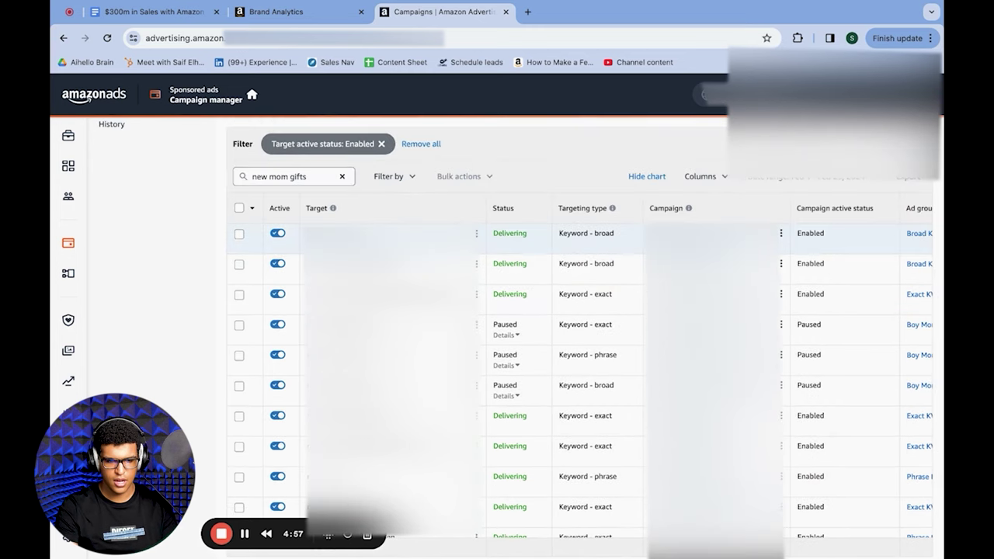
{"action": "scroll", "coordinate": [494, 223], "scroll_direction": "up", "scroll_amount": 3}
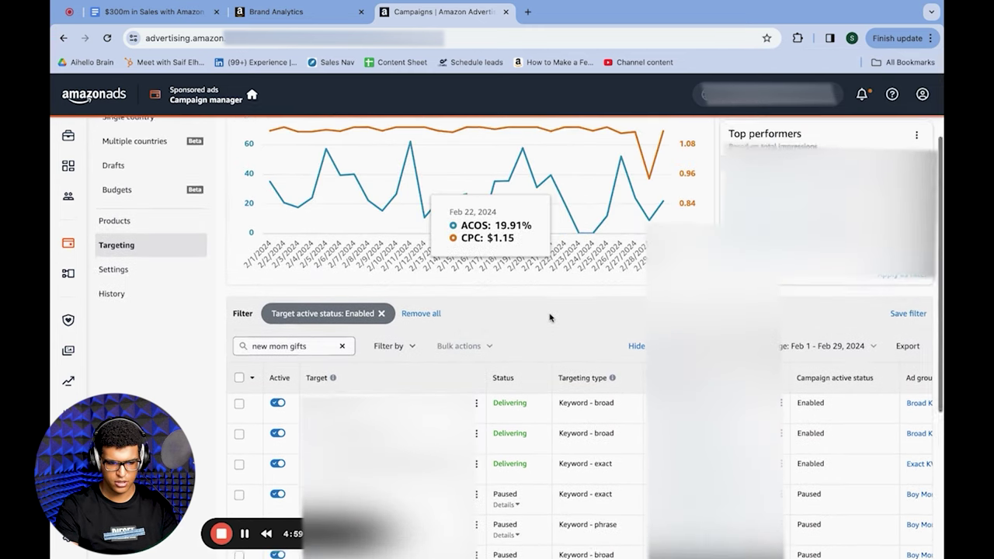
{"action": "scroll", "coordinate": [551, 318], "scroll_direction": "down", "scroll_amount": 1}
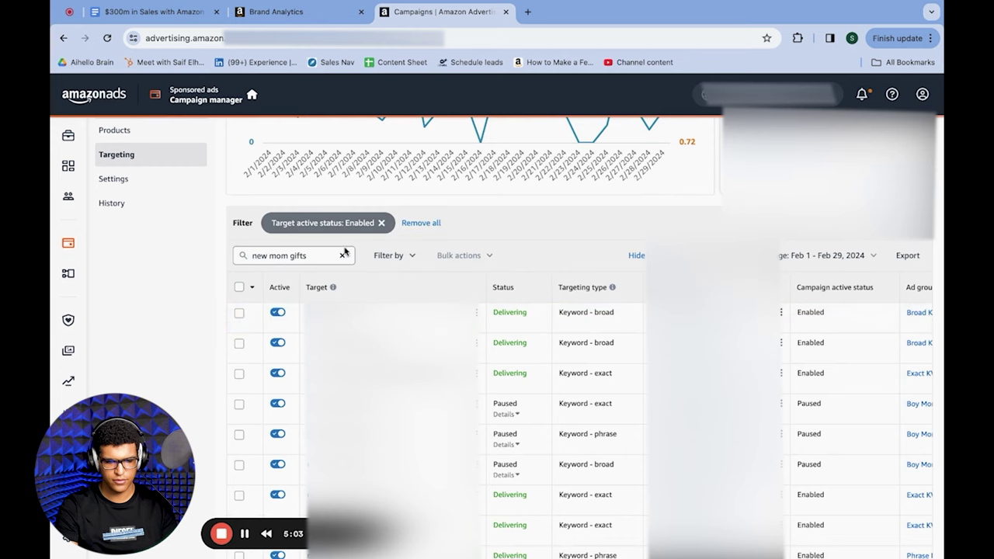
{"action": "scroll", "coordinate": [528, 220], "scroll_direction": "down", "scroll_amount": 1}
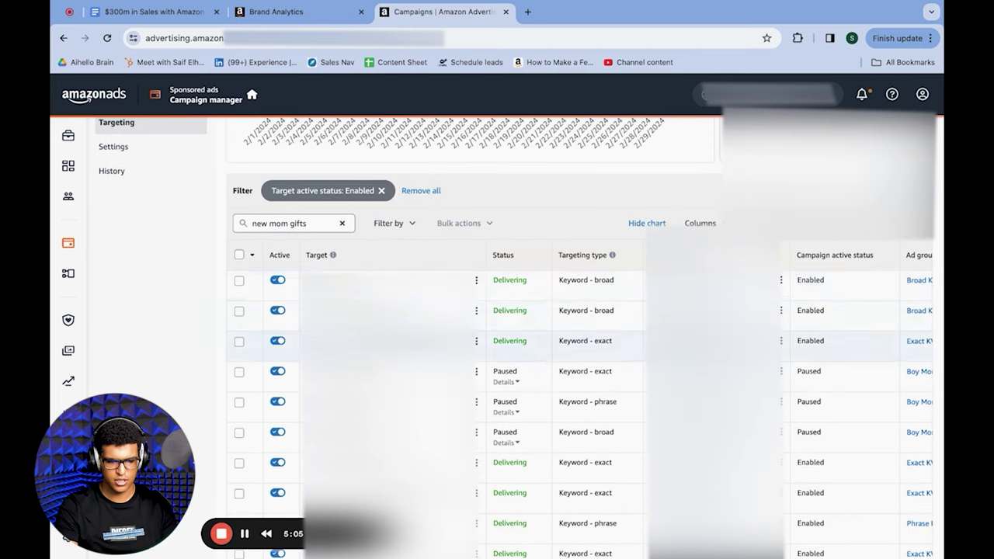
{"action": "scroll", "coordinate": [520, 332], "scroll_direction": "down", "scroll_amount": 1}
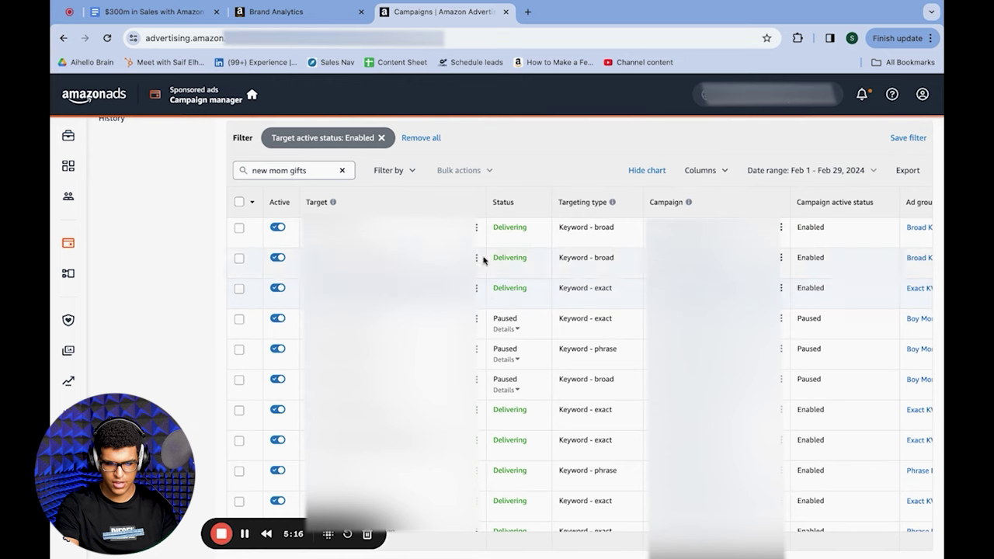
{"action": "scroll", "coordinate": [509, 377], "scroll_direction": "down", "scroll_amount": 1}
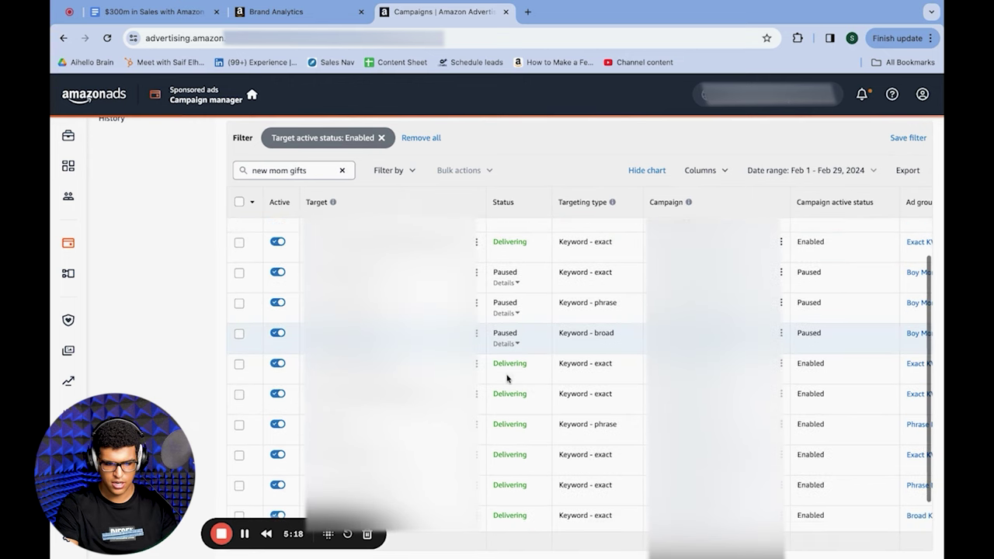
{"action": "scroll", "coordinate": [508, 466], "scroll_direction": "down", "scroll_amount": 1}
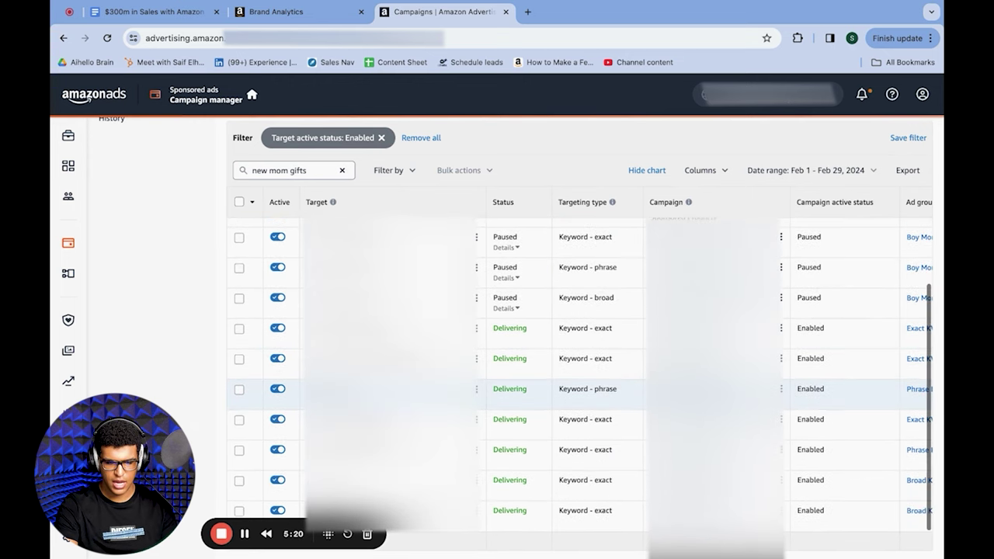
- Compare CPC, bid, clicks, spend, sales and ACOS across the enabled "new mom gifts" targets
{"action": "scroll", "coordinate": [614, 478], "scroll_direction": "right", "scroll_amount": 5}
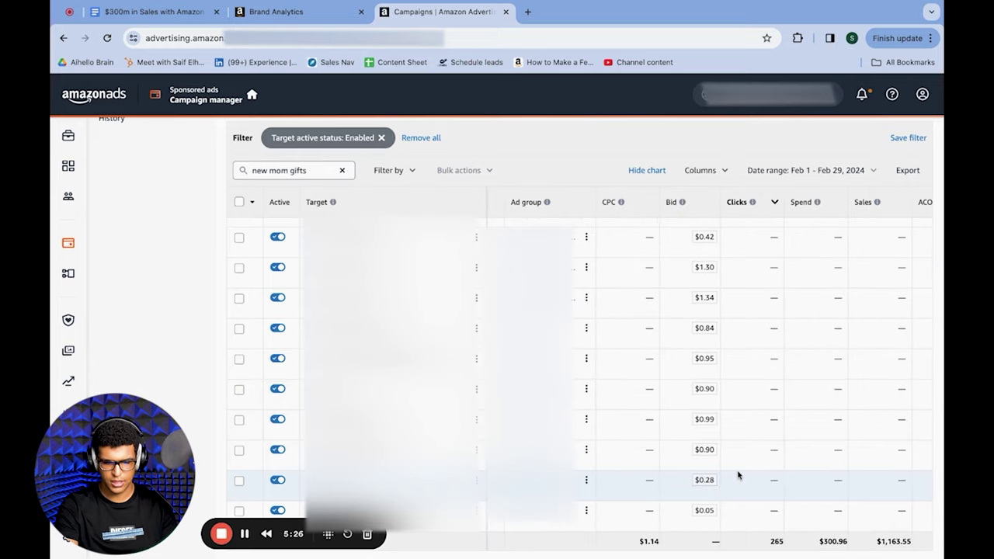
{"action": "scroll", "coordinate": [738, 473], "scroll_direction": "up", "scroll_amount": 3}
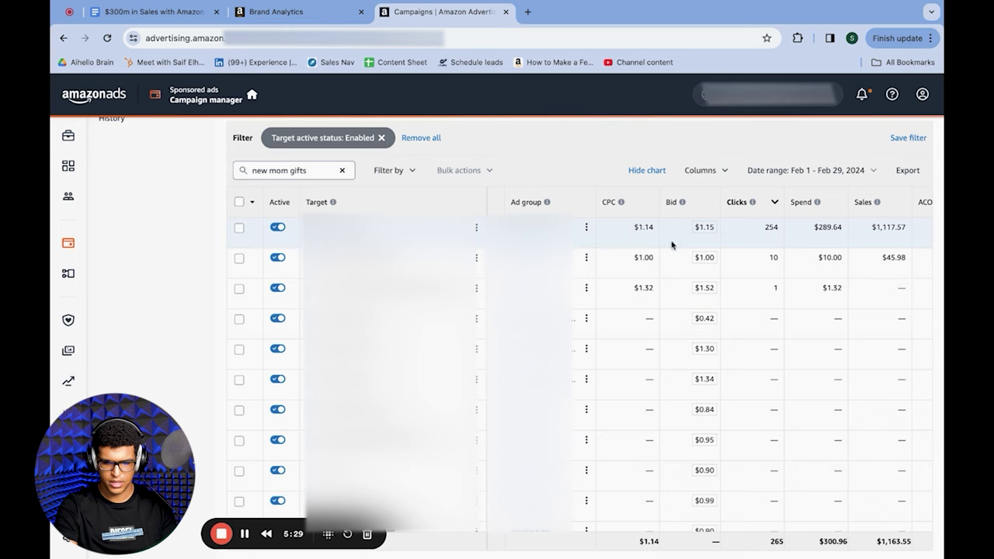
{"action": "scroll", "coordinate": [825, 309], "scroll_direction": "right", "scroll_amount": 1}
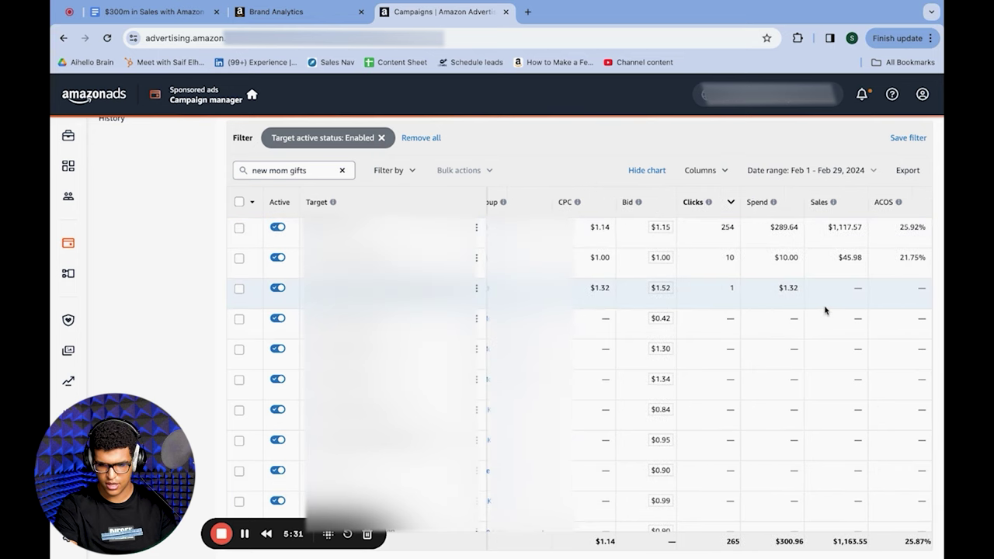
{"action": "scroll", "coordinate": [738, 311], "scroll_direction": "down", "scroll_amount": 1}
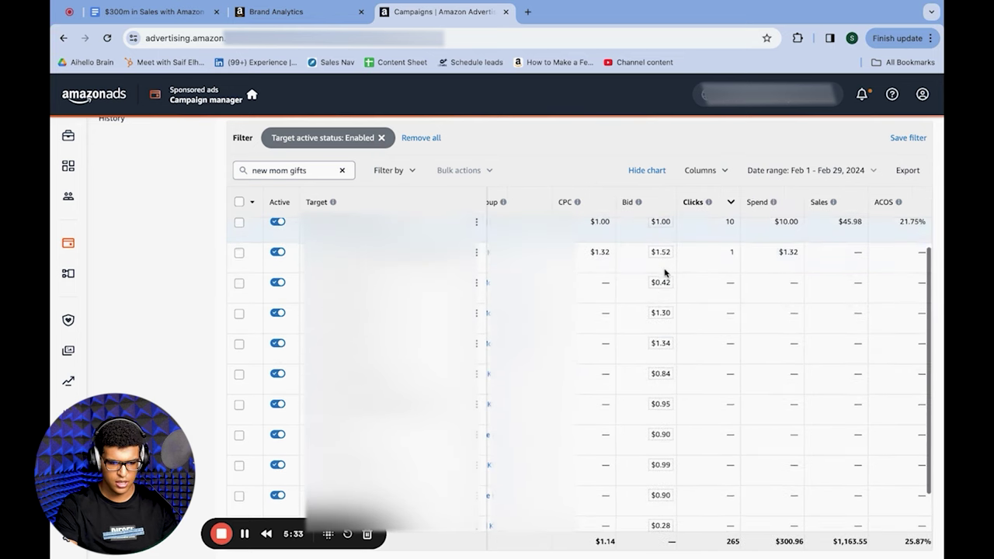
{"action": "scroll", "coordinate": [630, 393], "scroll_direction": "left", "scroll_amount": 2}
{"action": "scroll", "coordinate": [629, 392], "scroll_direction": "left", "scroll_amount": 3}
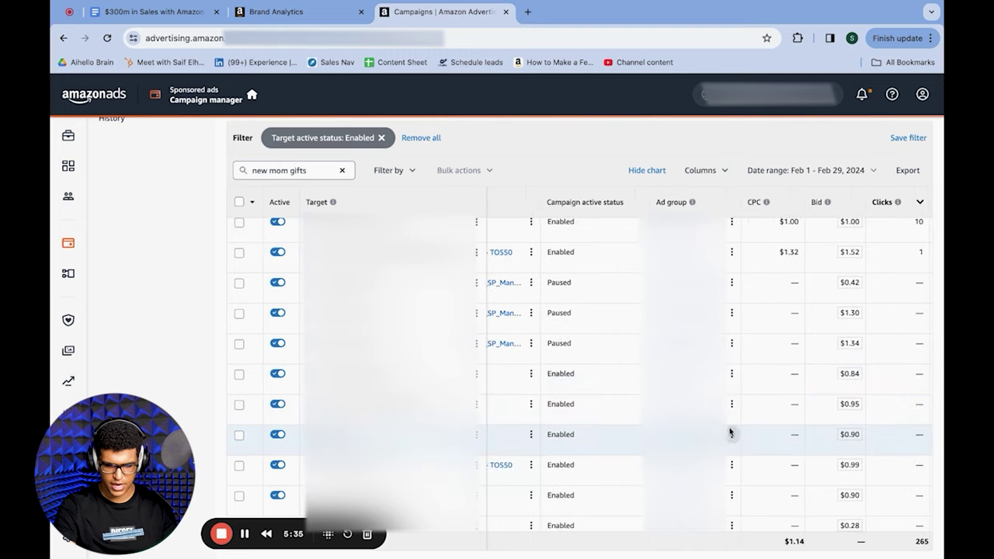
{"action": "scroll", "coordinate": [730, 432], "scroll_direction": "right", "scroll_amount": 5}
{"action": "scroll", "coordinate": [764, 434], "scroll_direction": "down", "scroll_amount": 2}
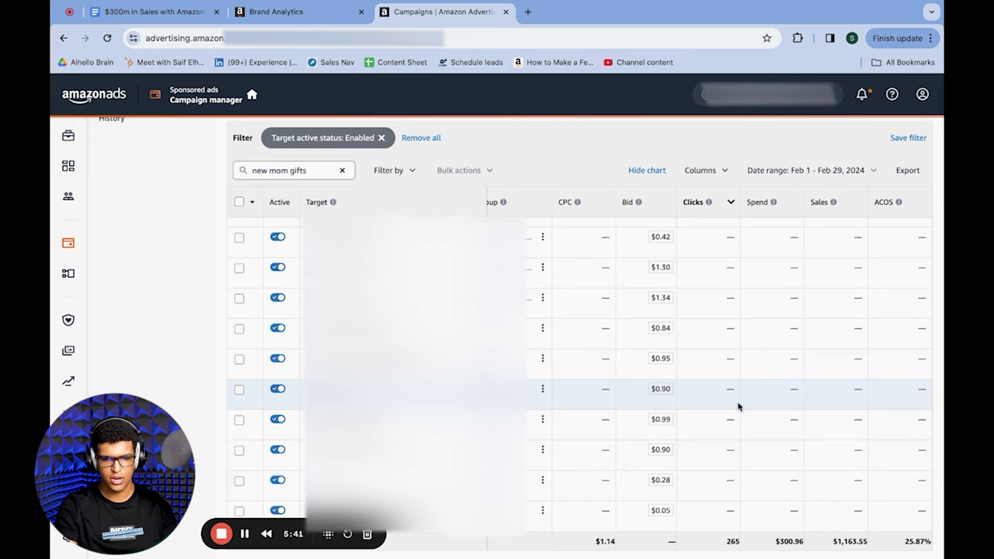
{"action": "scroll", "coordinate": [583, 389], "scroll_direction": "up", "scroll_amount": 3}
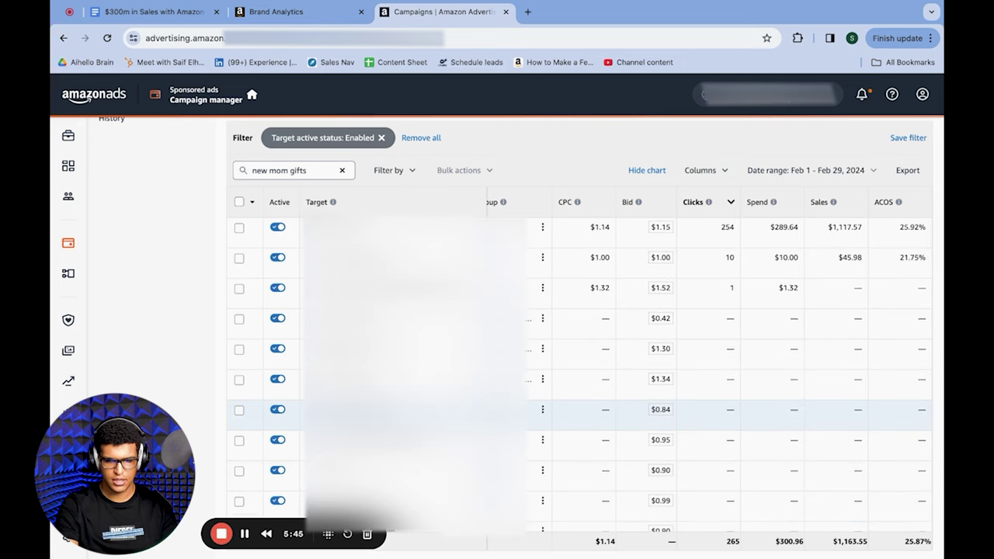
{"action": "scroll", "coordinate": [726, 378], "scroll_direction": "down", "scroll_amount": 3}
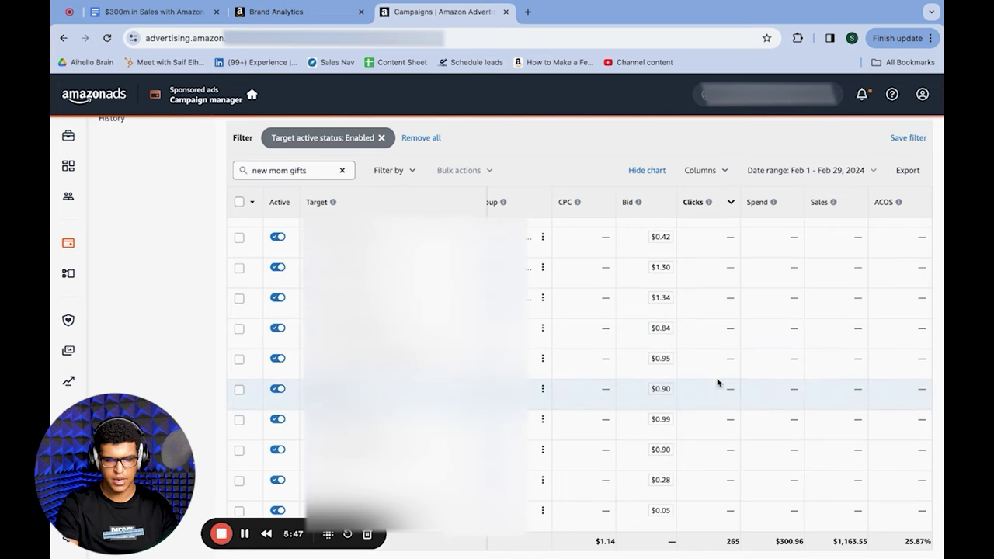
- Check the clicks and spend of the enabled "new mom gifts" targets against the bids on the targets without clicks
{"action": "scroll", "coordinate": [735, 383], "scroll_direction": "up", "scroll_amount": 3}
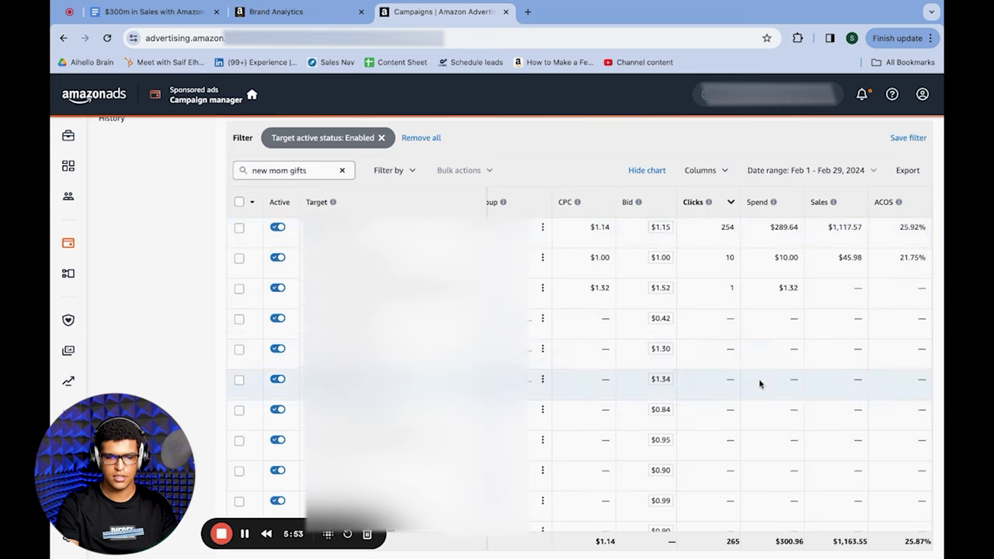
{"action": "scroll", "coordinate": [759, 382], "scroll_direction": "down", "scroll_amount": 3}
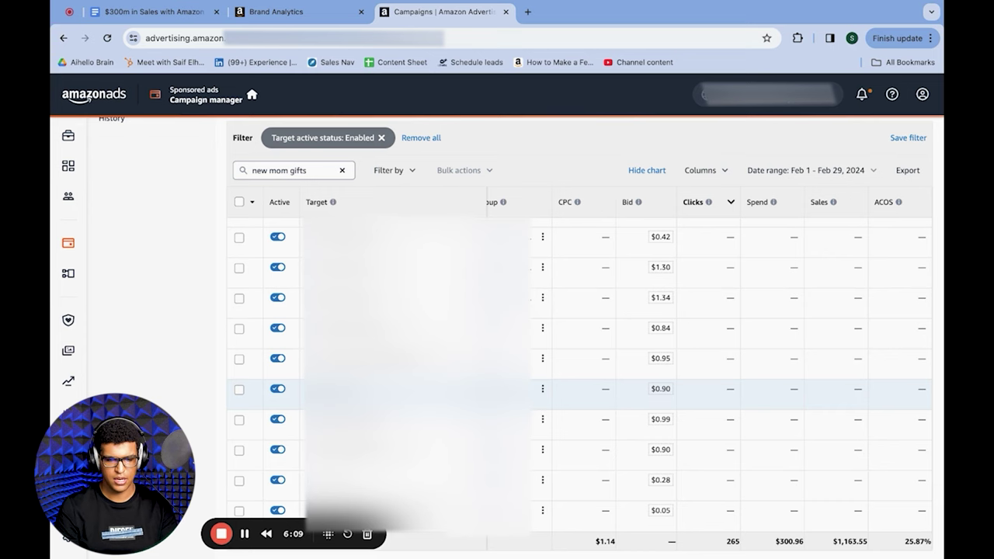
{"action": "scroll", "coordinate": [579, 373], "scroll_direction": "down", "scroll_amount": 1}
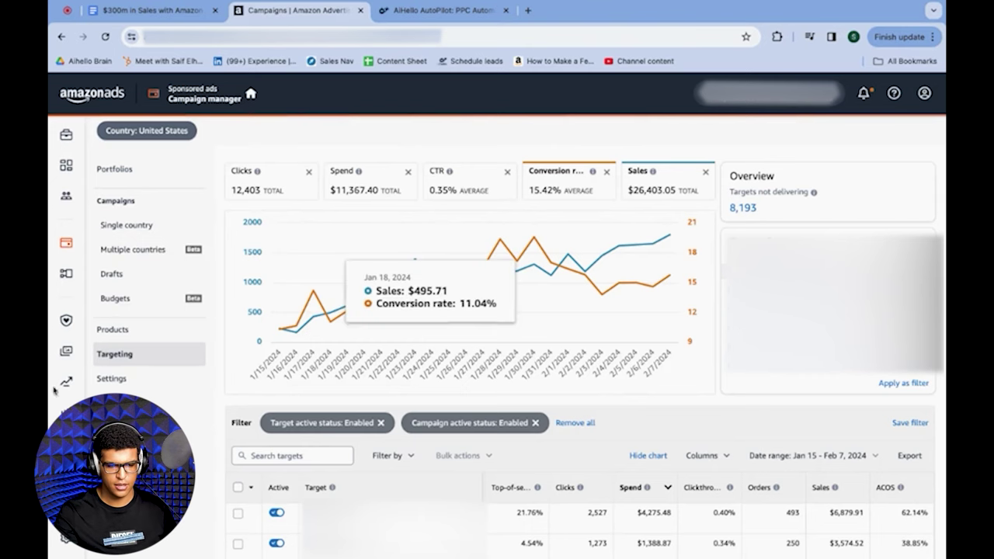
- Filter the enabled targets of enabled campaigns by return on ad spend (ROAS) greater than 3
{"action": "scroll", "coordinate": [336, 331], "scroll_direction": "down", "scroll_amount": 2}
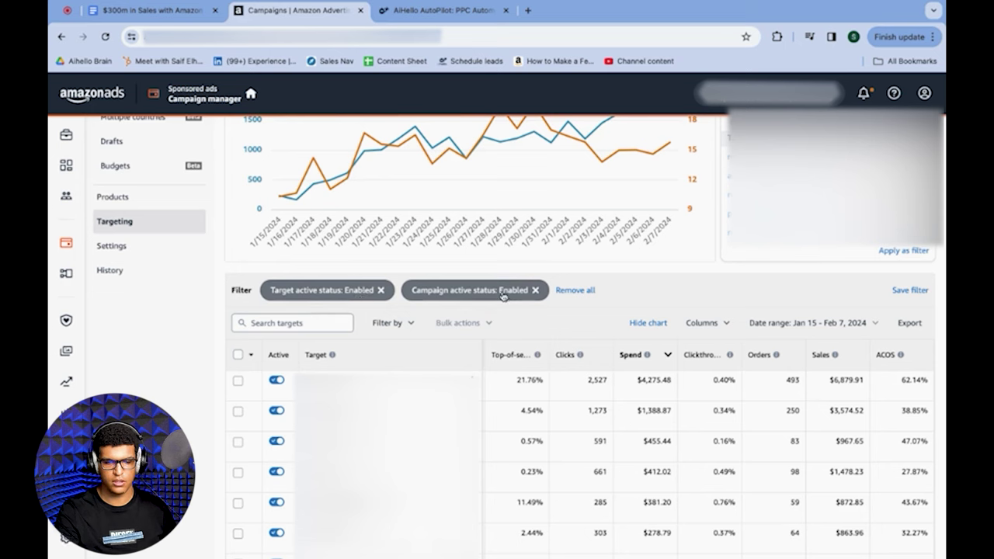
{"action": "left_click", "coordinate": [405, 323]}
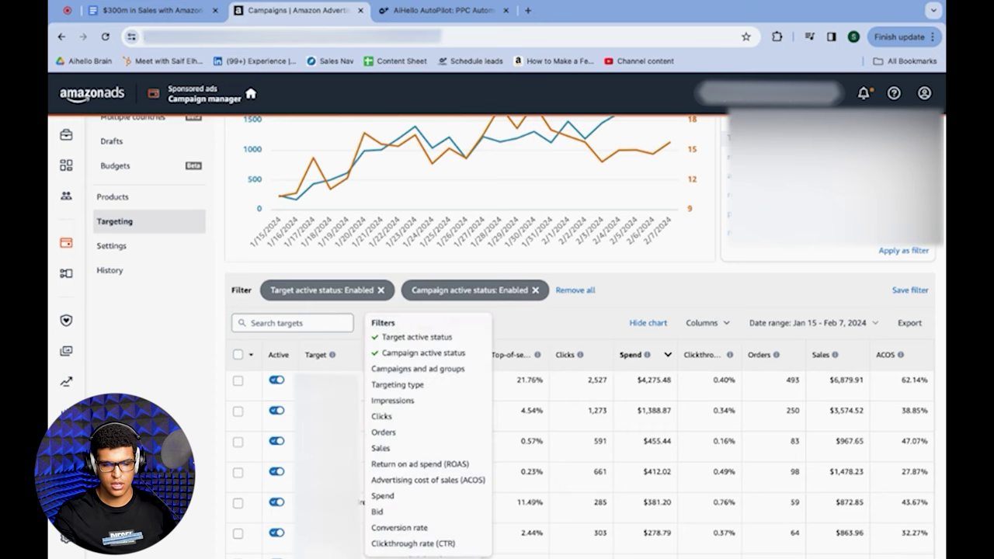
{"action": "left_click", "coordinate": [471, 467]}
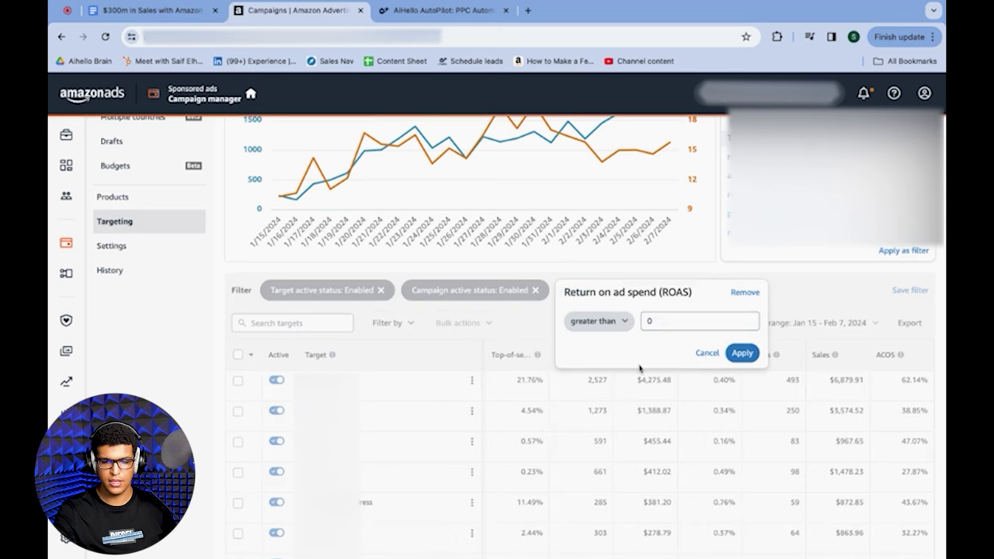
{"action": "left_click", "coordinate": [671, 319]}
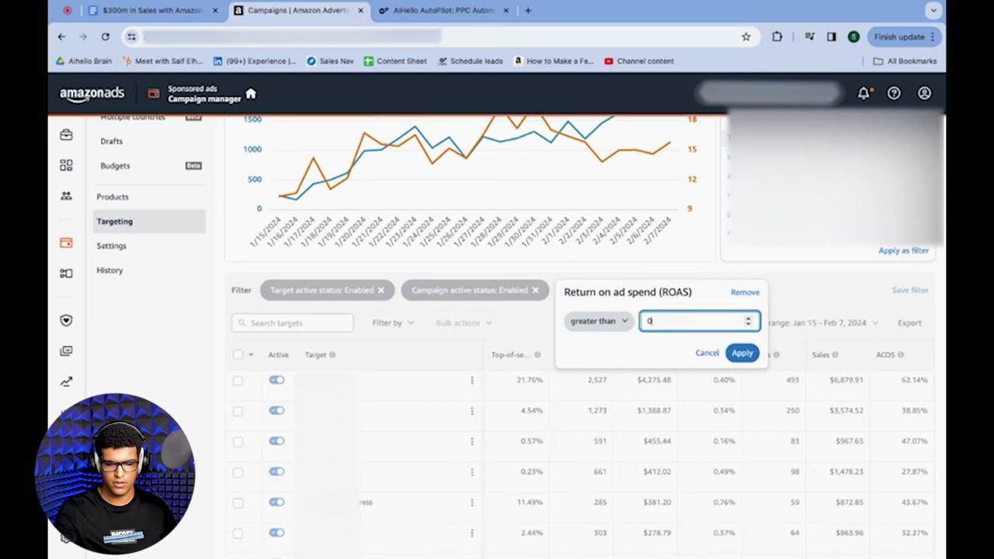
{"action": "type", "text": "3"}
{"action": "left_click", "coordinate": [742, 354]}
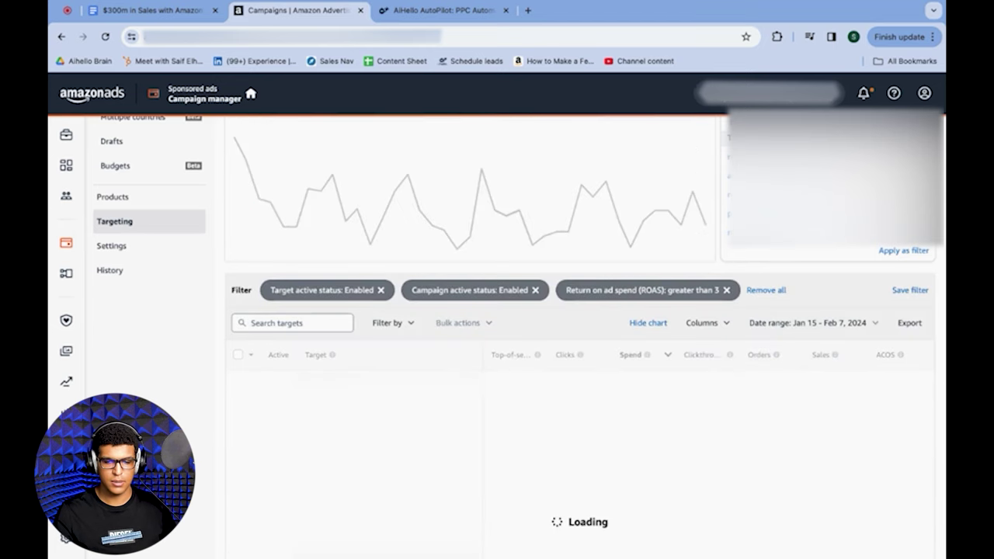
- Add an advertising cost of sales (ACOS) filter of greater than 25% to the targets list
{"action": "left_click", "coordinate": [385, 324]}
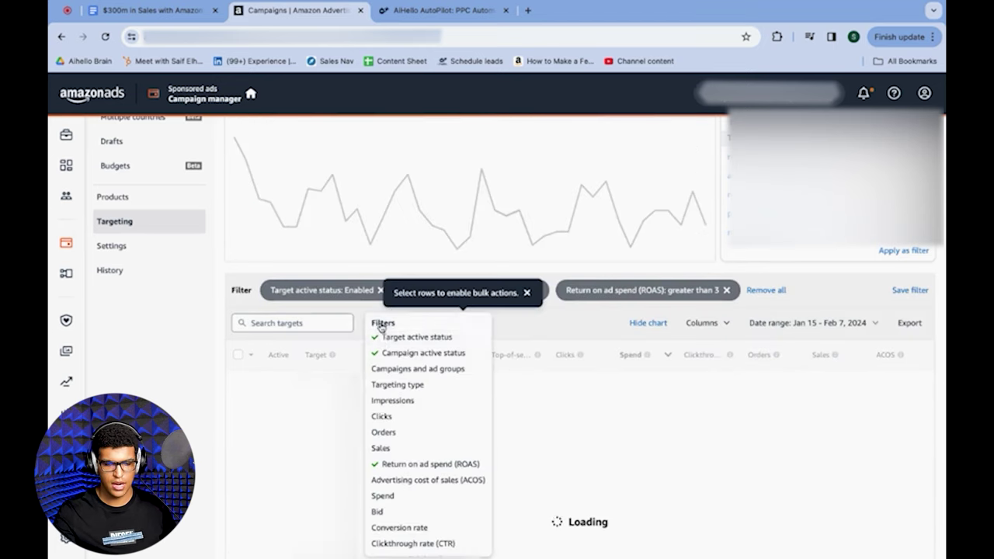
{"action": "left_click", "coordinate": [416, 481]}
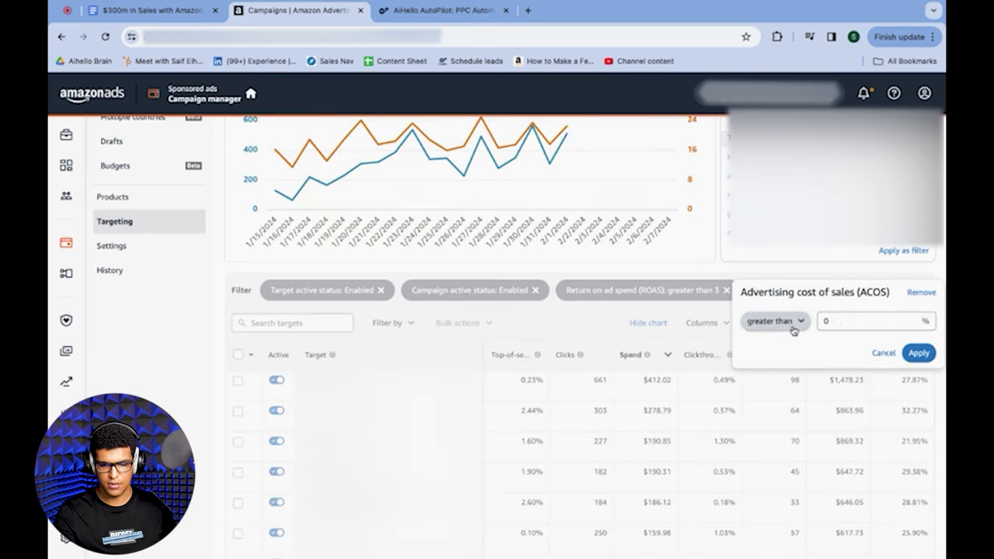
{"action": "left_click", "coordinate": [850, 326]}
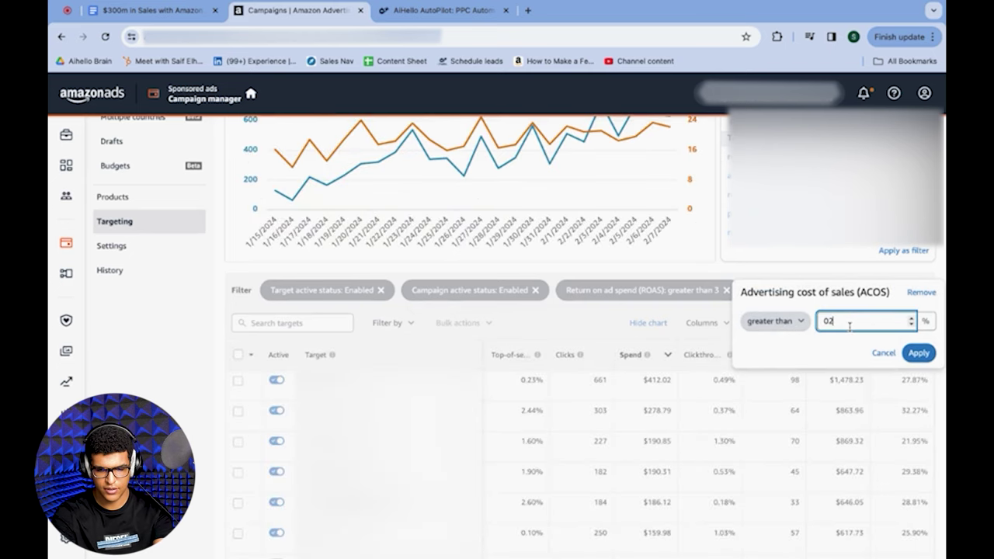
{"action": "type", "text": "25"}
{"action": "left_click", "coordinate": [916, 353]}
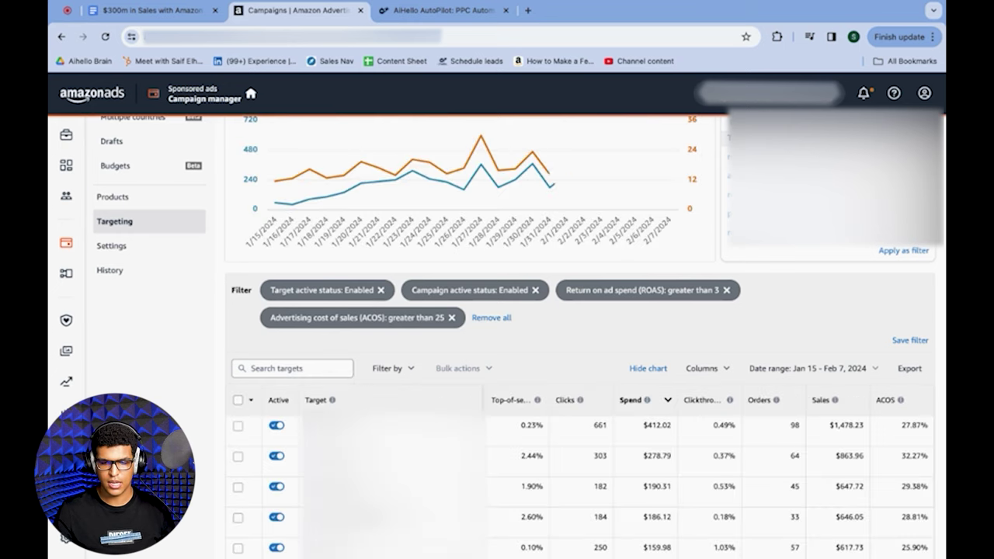
- Look through the targets with ROAS above 3 and ACOS above 25%, and select all of them
{"action": "scroll", "coordinate": [880, 339], "scroll_direction": "down", "scroll_amount": 2}
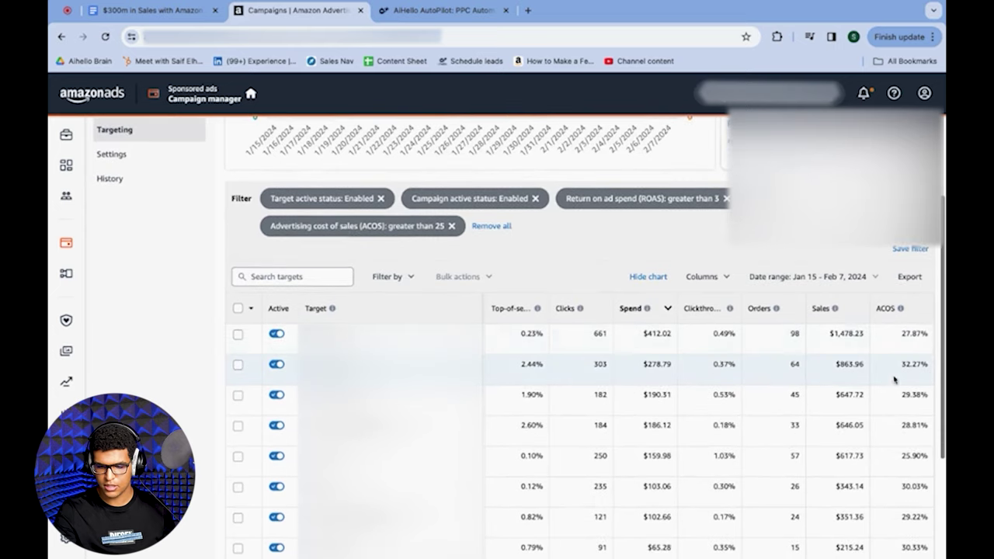
{"action": "scroll", "coordinate": [544, 326], "scroll_direction": "down", "scroll_amount": 1}
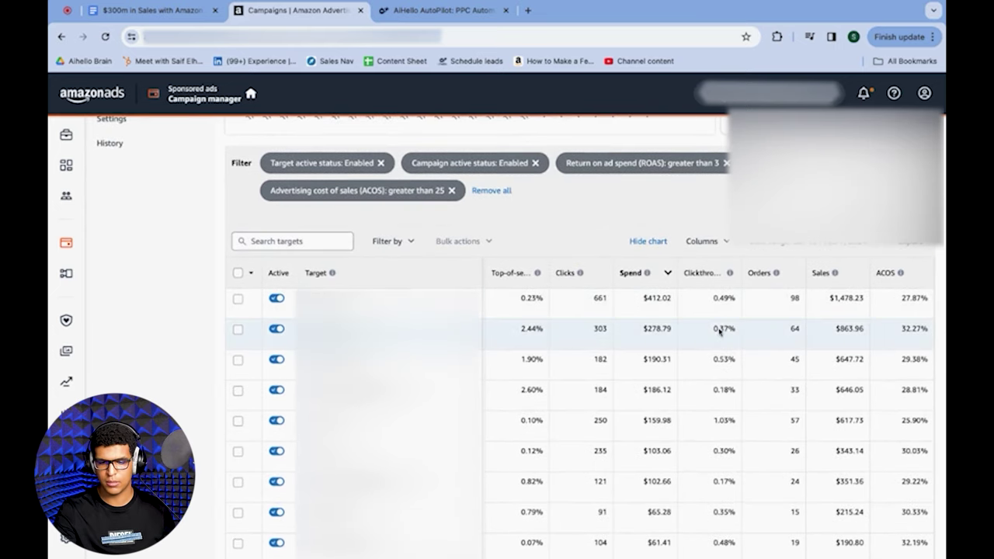
{"action": "scroll", "coordinate": [857, 294], "scroll_direction": "down", "scroll_amount": 2}
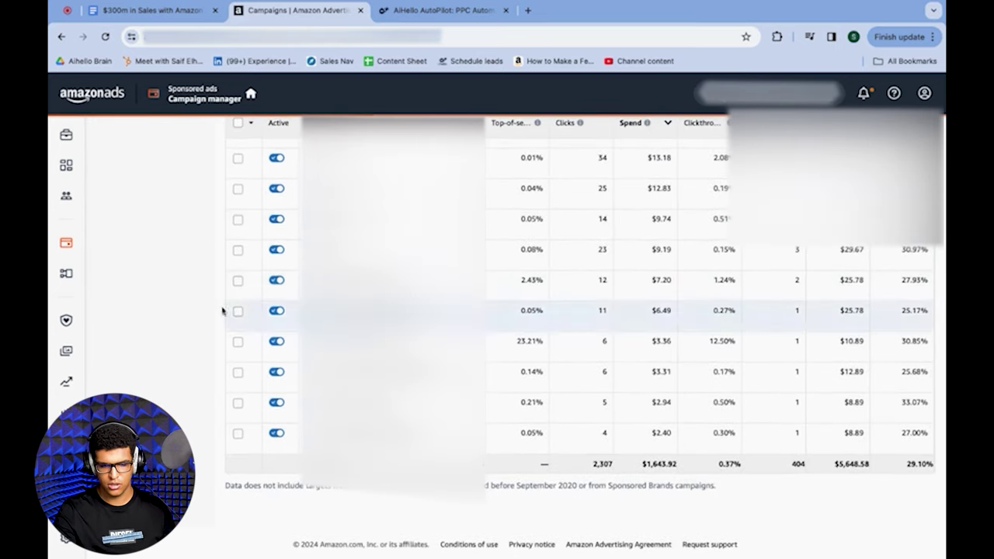
{"action": "scroll", "coordinate": [202, 303], "scroll_direction": "up", "scroll_amount": 5}
{"action": "left_click", "coordinate": [238, 289]}
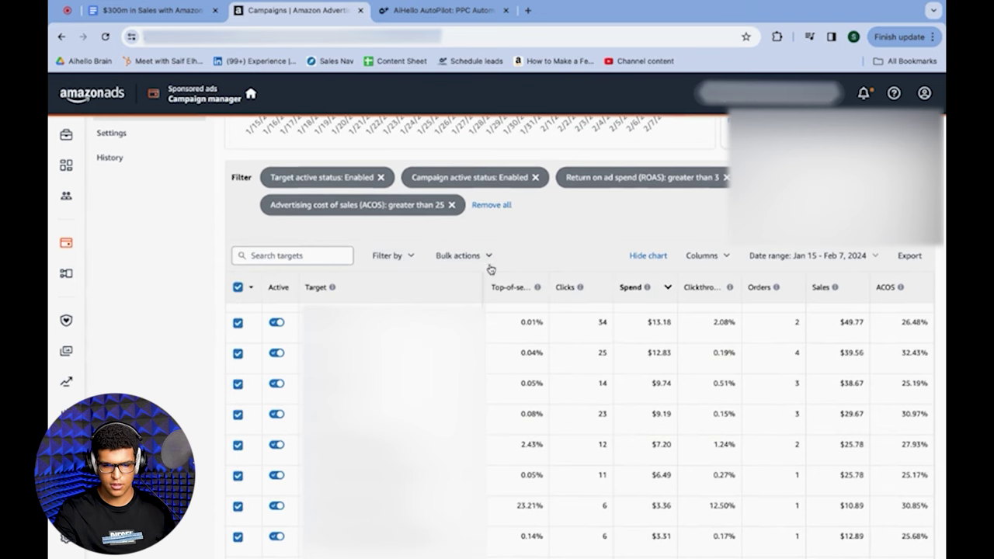
{"action": "scroll", "coordinate": [688, 207], "scroll_direction": "down", "scroll_amount": 1}
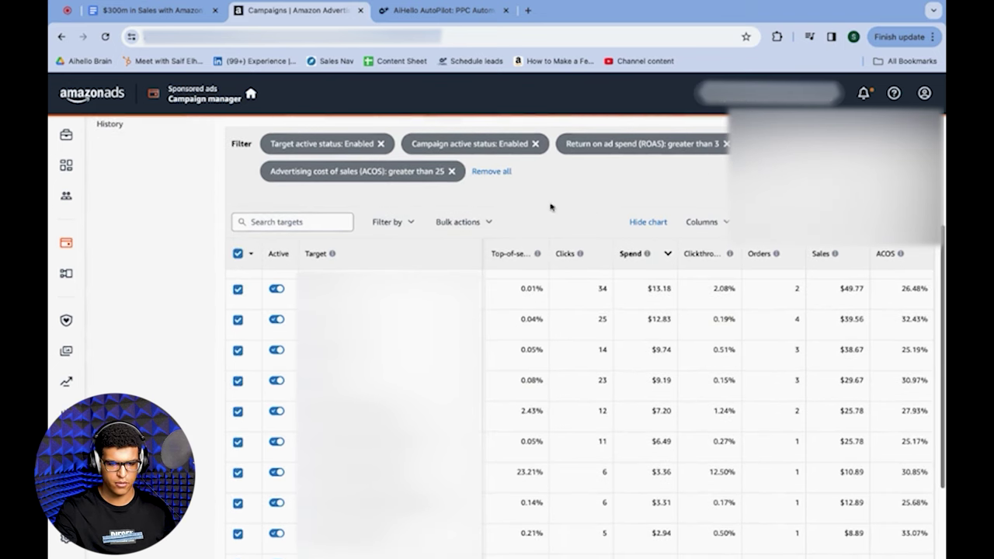
- Try out a bulk bid increase of 10% for the selected targets, and leave the bid adjustment without saving
{"action": "left_click", "coordinate": [456, 222]}
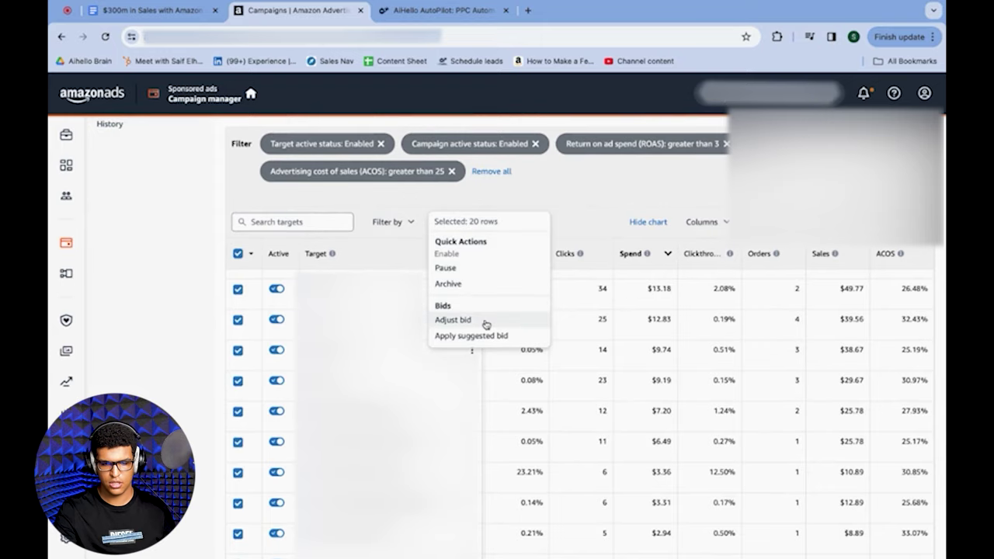
{"action": "left_click", "coordinate": [483, 321]}
{"action": "left_click", "coordinate": [330, 311]}
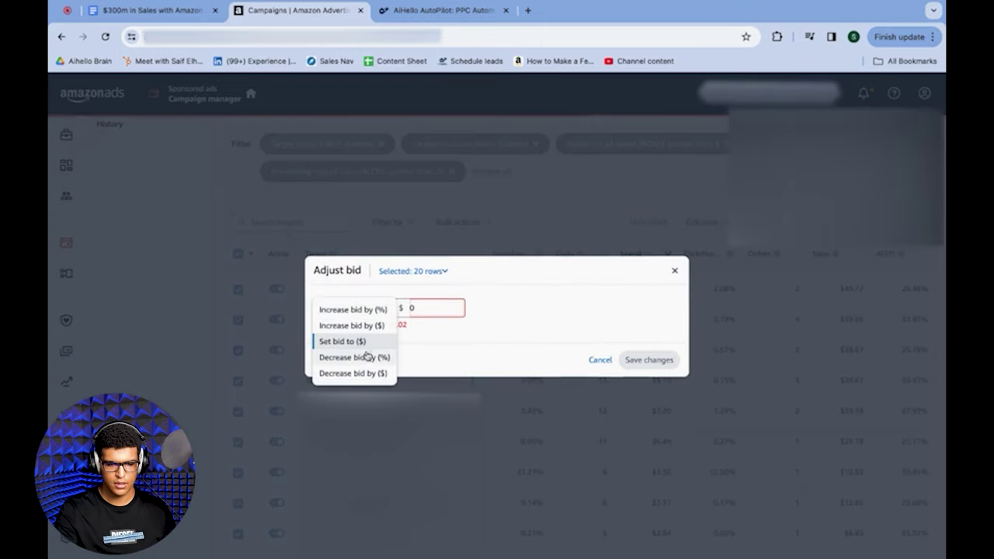
{"action": "left_click", "coordinate": [381, 312]}
{"action": "left_click", "coordinate": [433, 314]}
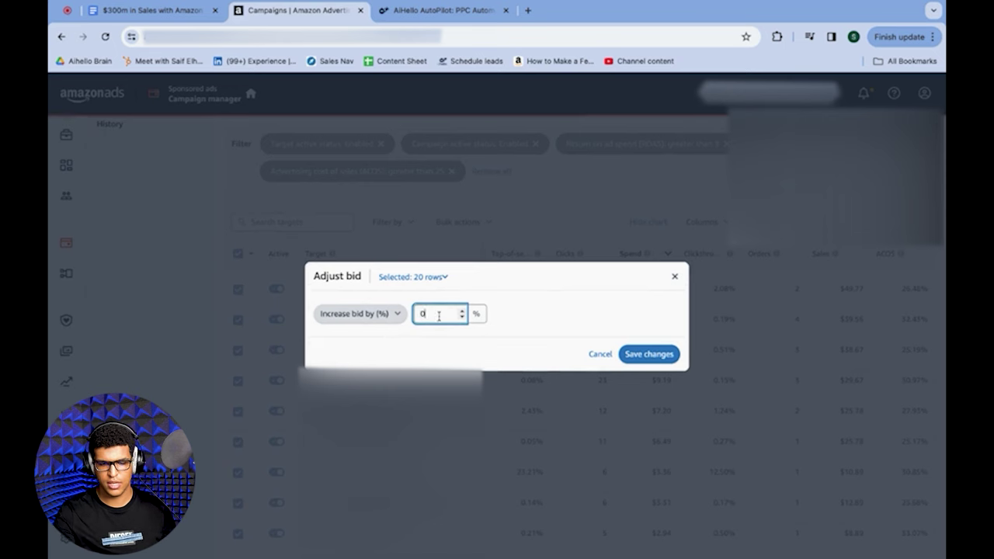
{"action": "type", "text": "10"}
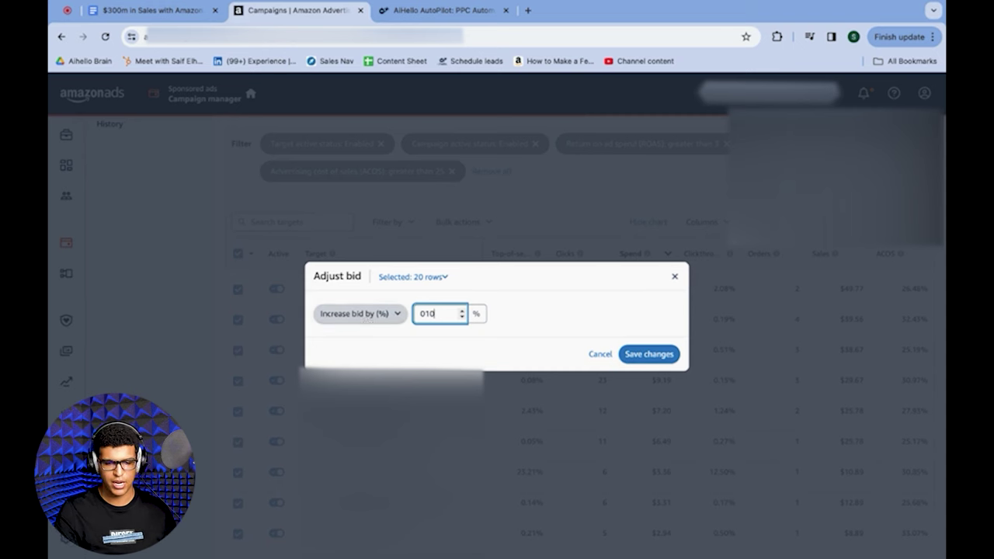
{"action": "left_click", "coordinate": [360, 314]}
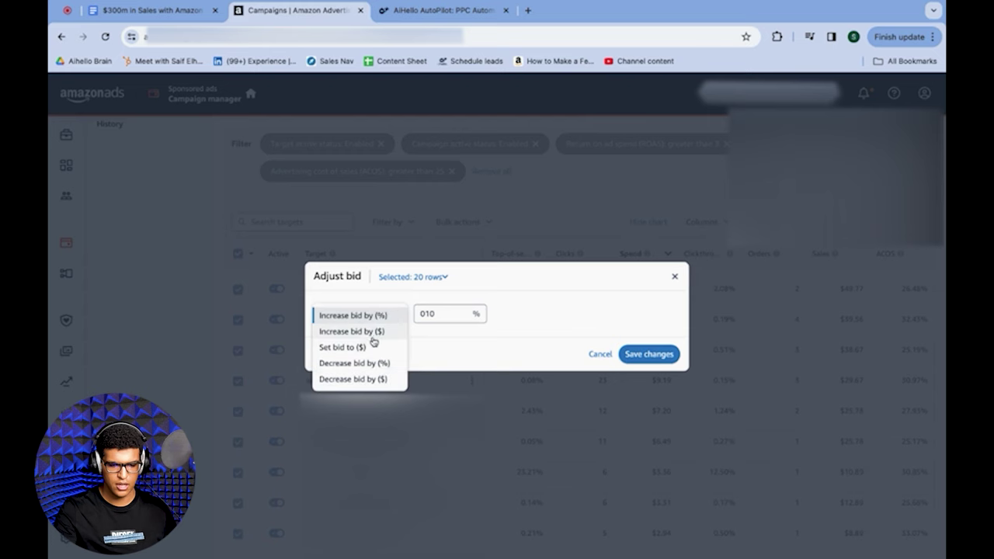
{"action": "left_click", "coordinate": [371, 321]}
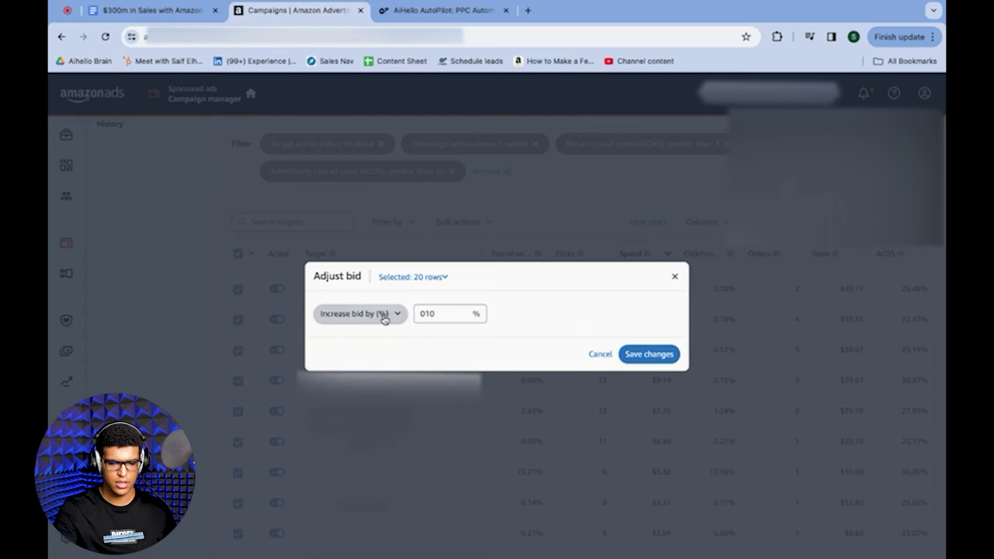
{"action": "left_click", "coordinate": [382, 315]}
{"action": "left_click", "coordinate": [675, 276]}
- Change the return on ad spend (ROAS) filter to less than 3
{"action": "scroll", "coordinate": [705, 208], "scroll_direction": "up", "scroll_amount": 2}
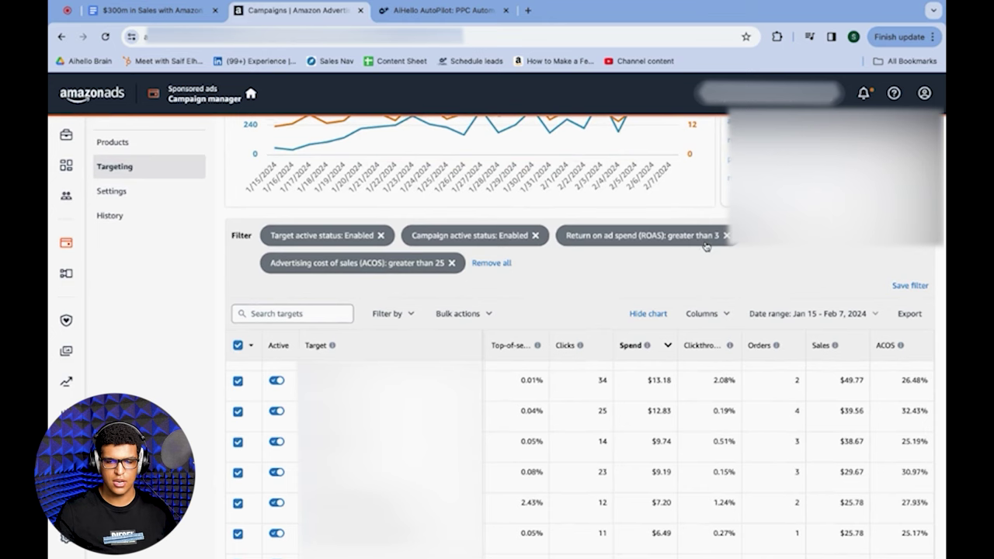
{"action": "left_click", "coordinate": [704, 243]}
{"action": "left_click", "coordinate": [592, 270]}
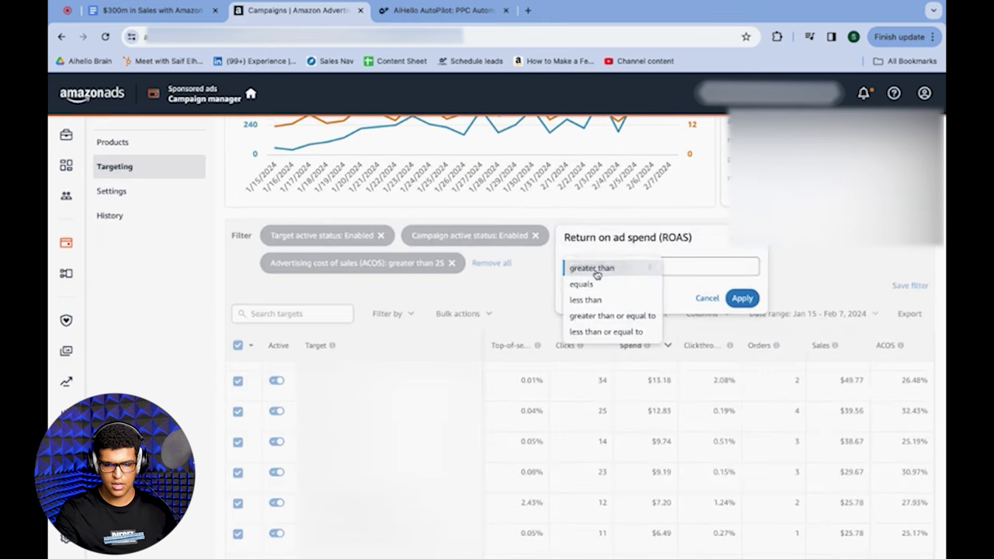
{"action": "left_click", "coordinate": [592, 299]}
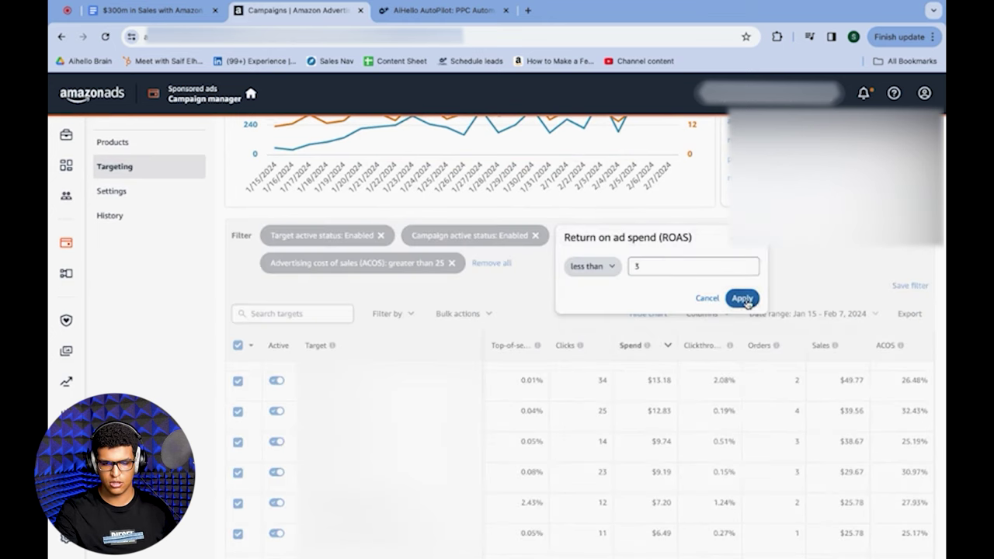
{"action": "left_click", "coordinate": [743, 298]}
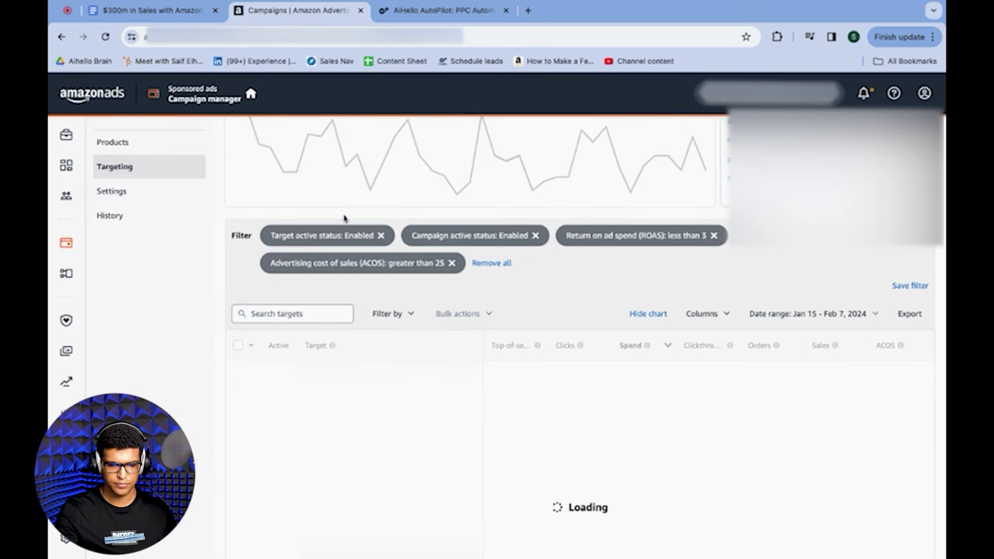
- Change the advertising cost of sales (ACOS) filter to less than 40%
{"action": "left_click", "coordinate": [396, 267]}
{"action": "left_click", "coordinate": [322, 294]}
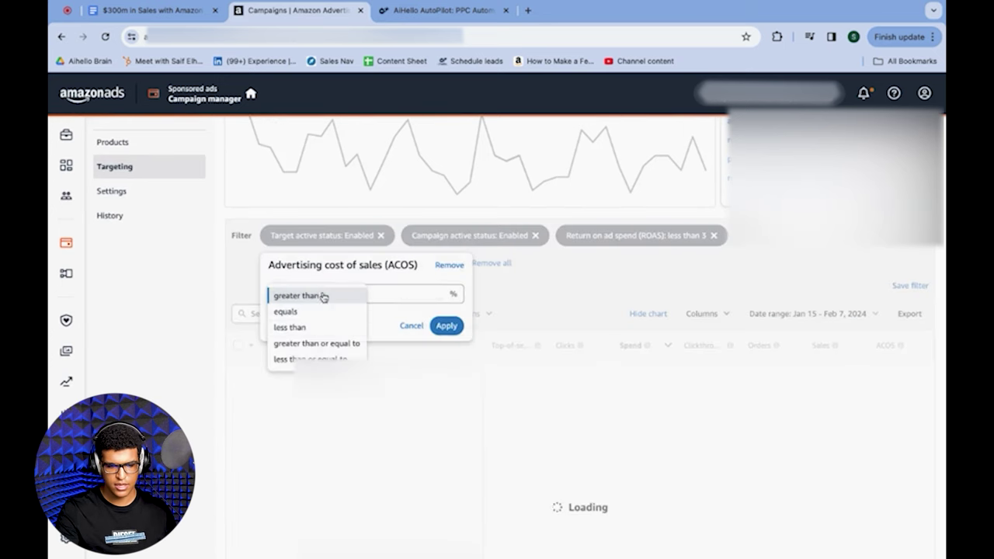
{"action": "left_click", "coordinate": [315, 329]}
{"action": "left_click", "coordinate": [372, 296]}
{"action": "key", "text": "BackSpace"}
{"action": "key", "text": "BackSpace"}
{"action": "type", "text": "040"}
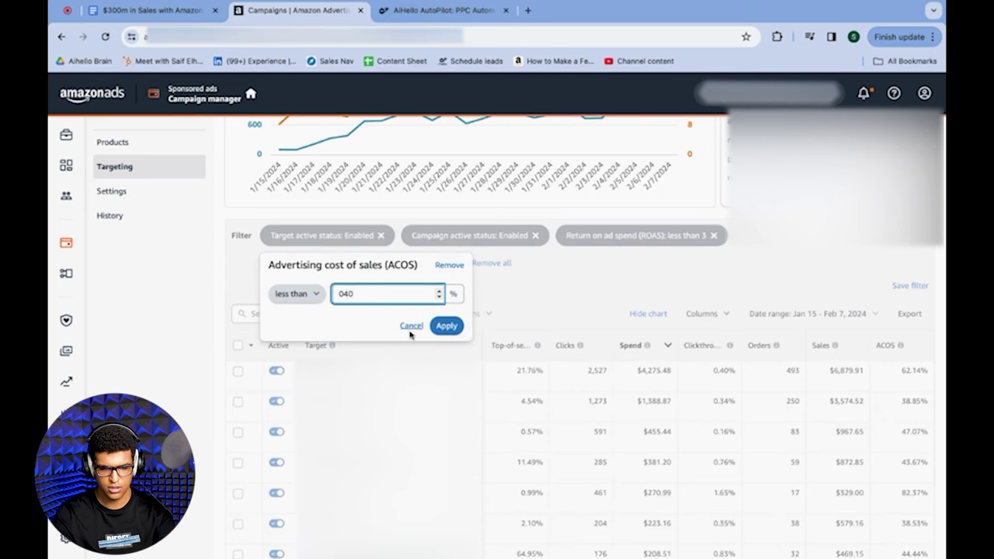
{"action": "left_click", "coordinate": [445, 327]}
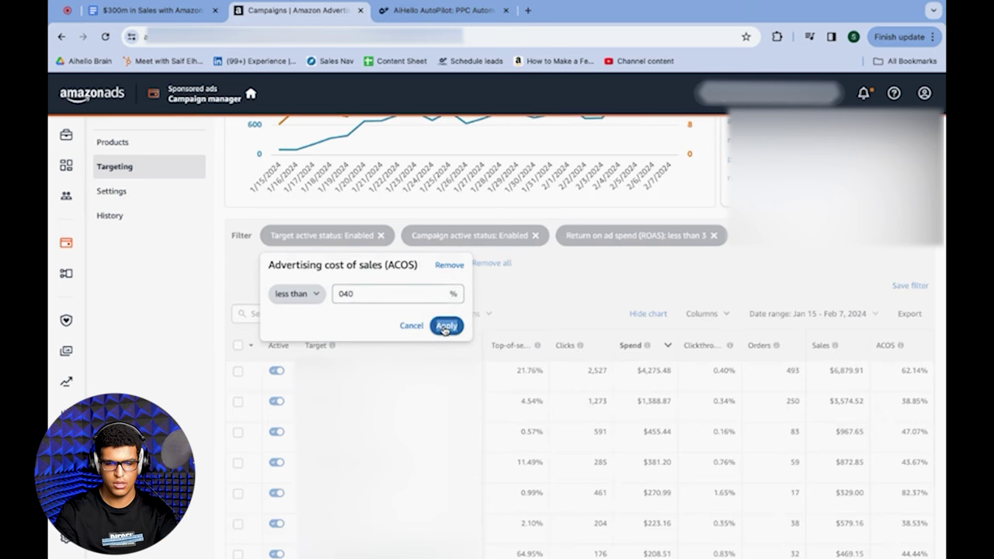
- Look through the targets with ROAS below 3 and ACOS below 40%, and select all of them
{"action": "scroll", "coordinate": [879, 276], "scroll_direction": "down", "scroll_amount": 3}
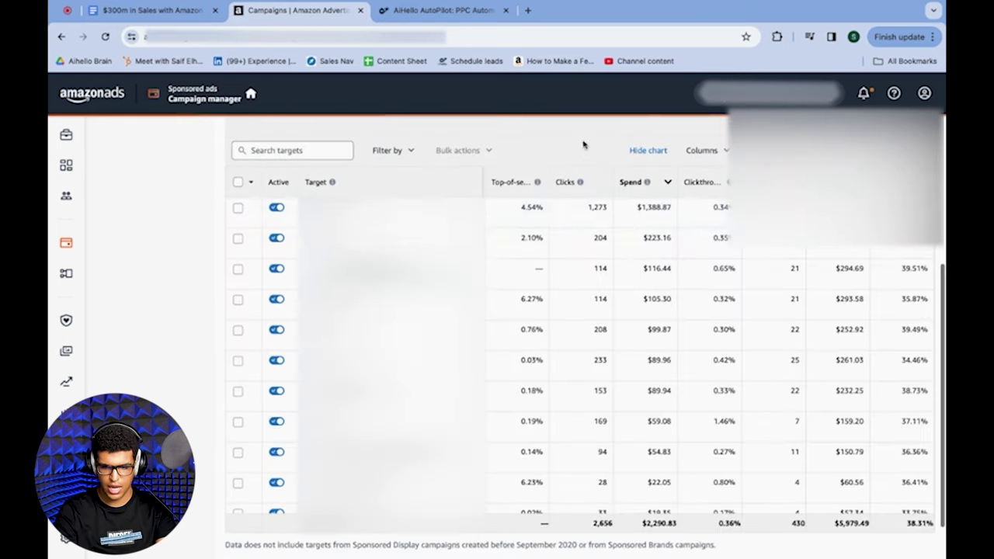
{"action": "scroll", "coordinate": [879, 276], "scroll_direction": "down", "scroll_amount": 4}
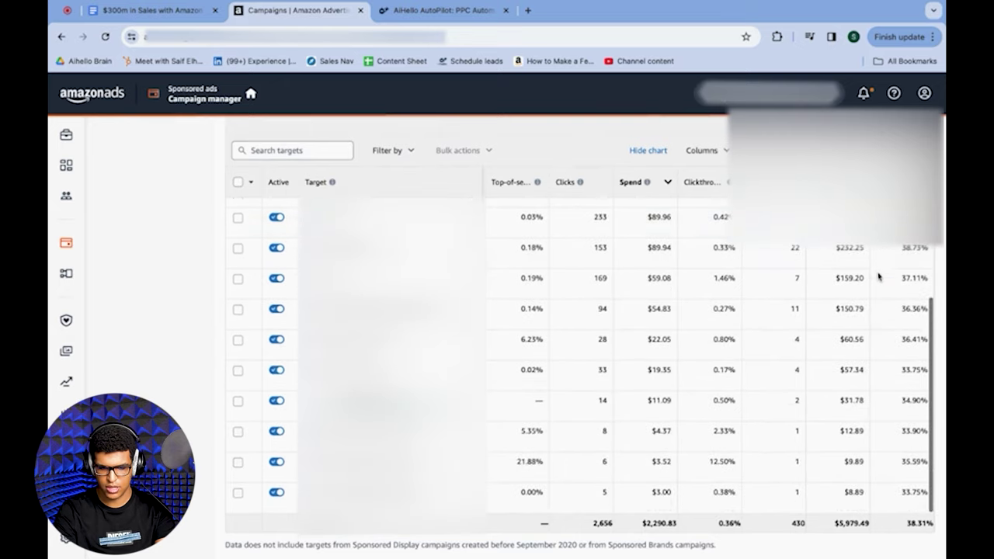
{"action": "scroll", "coordinate": [196, 264], "scroll_direction": "up", "scroll_amount": 1}
{"action": "scroll", "coordinate": [195, 265], "scroll_direction": "up", "scroll_amount": 1}
{"action": "left_click", "coordinate": [238, 262]}
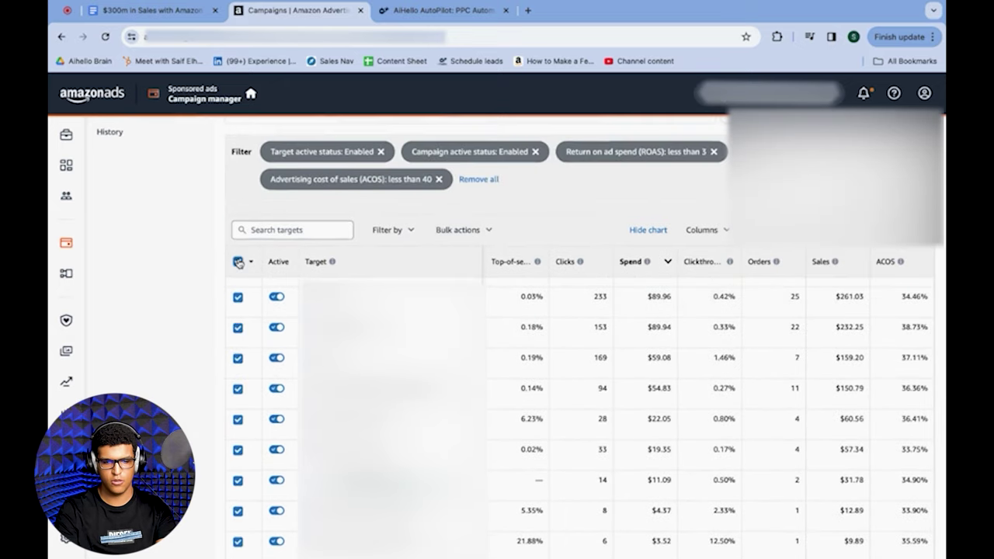
- Set up a bulk bid adjustment that decreases the bids of all selected targets by 10%
{"action": "left_click", "coordinate": [396, 232]}
{"action": "left_click", "coordinate": [474, 198]}
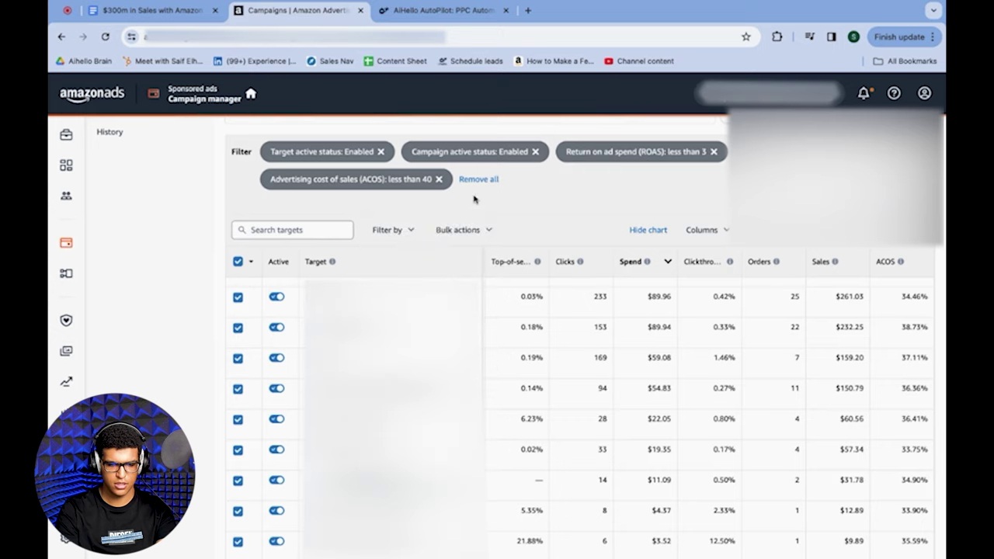
{"action": "left_click", "coordinate": [457, 230]}
{"action": "left_click", "coordinate": [468, 332]}
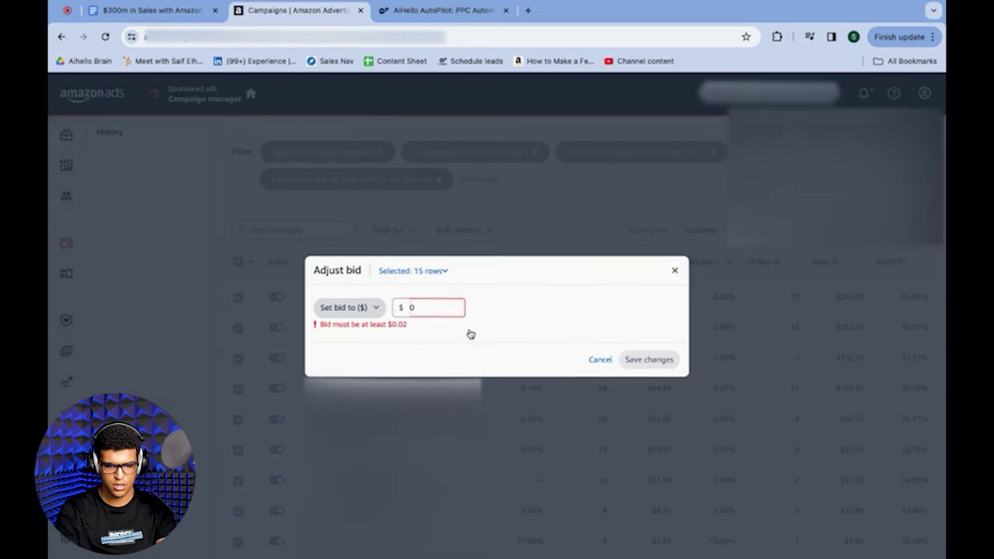
{"action": "left_click", "coordinate": [357, 305]}
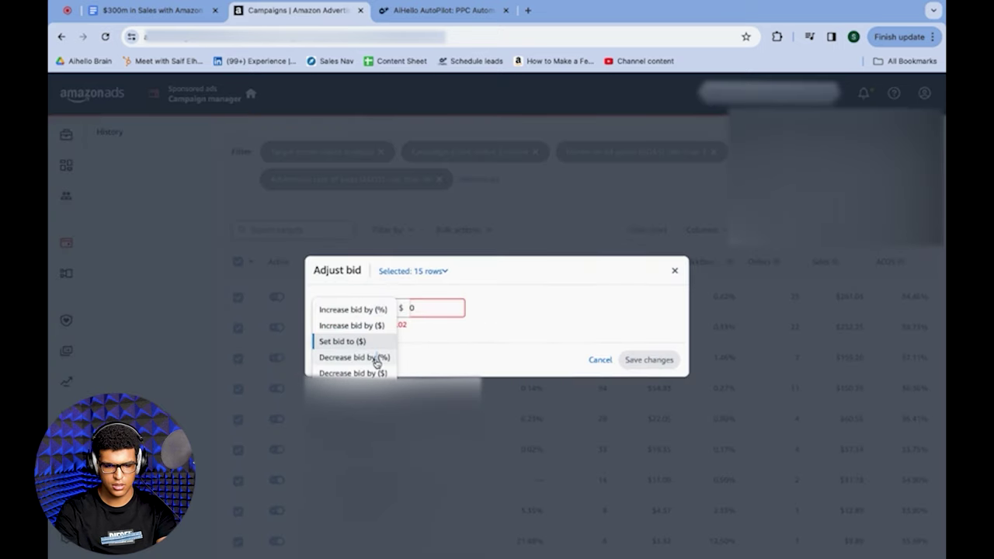
{"action": "left_click", "coordinate": [376, 359]}
{"action": "left_click", "coordinate": [447, 314]}
{"action": "type", "text": "10"}
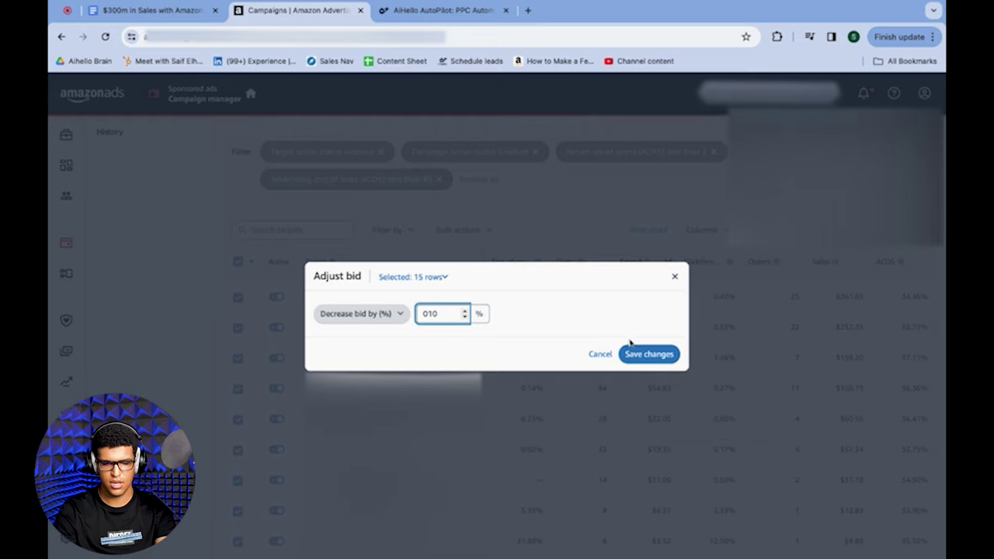
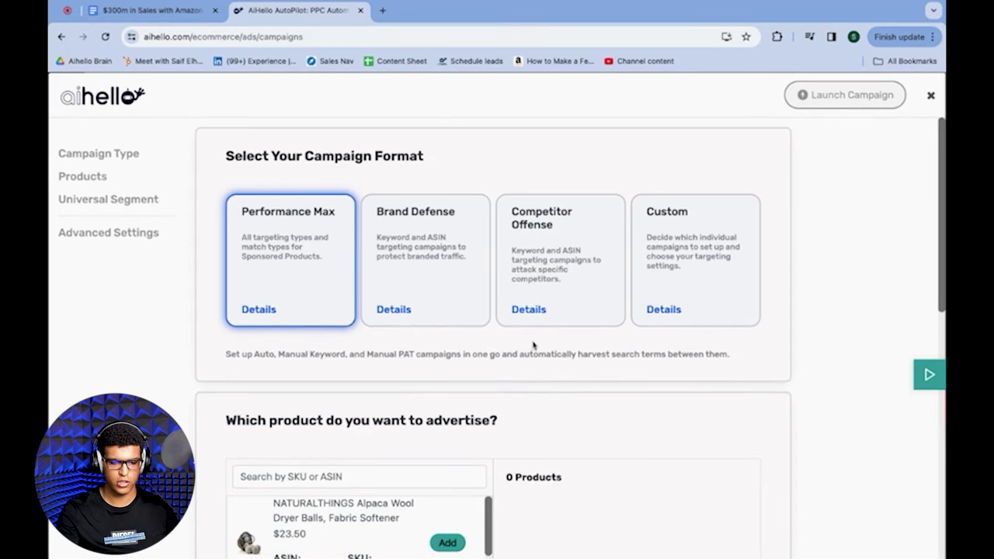
- In the AiHello Performance Max campaign setup, add the NATURALTHINGS Alpaca Wool Dryer Balls as the product to advertise
{"action": "scroll", "coordinate": [533, 344], "scroll_direction": "down", "scroll_amount": 3}
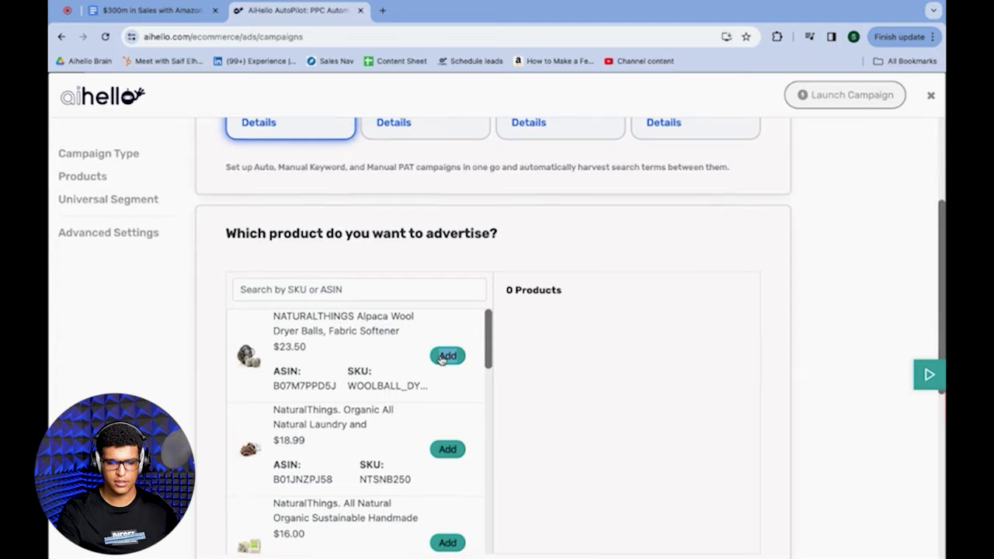
{"action": "left_click", "coordinate": [447, 356]}
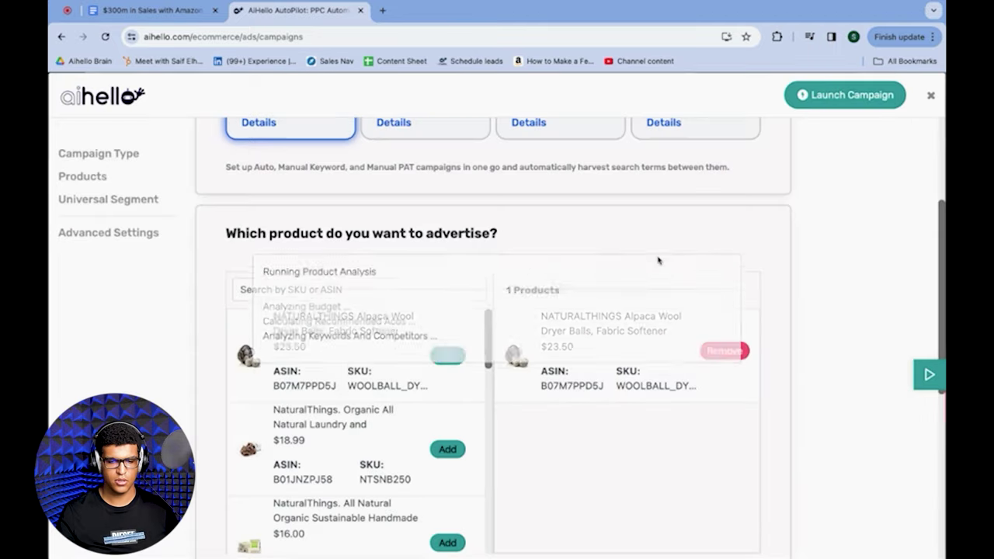
- Fill the campaign's optional keyword list with the recommended keywords and look through the whole list
{"action": "scroll", "coordinate": [658, 260], "scroll_direction": "down", "scroll_amount": 6}
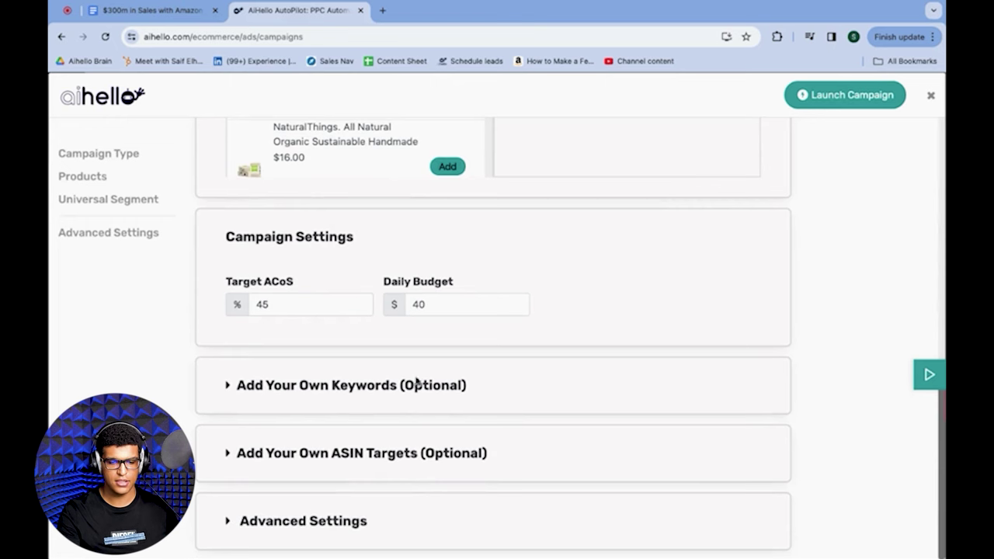
{"action": "left_click", "coordinate": [378, 391]}
{"action": "scroll", "coordinate": [566, 355], "scroll_direction": "down", "scroll_amount": 3}
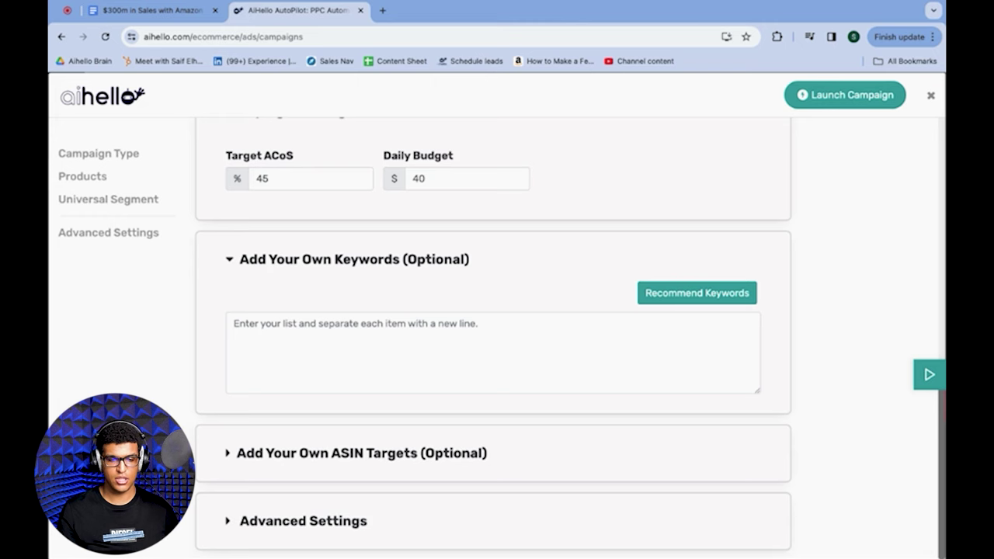
{"action": "left_click", "coordinate": [701, 293]}
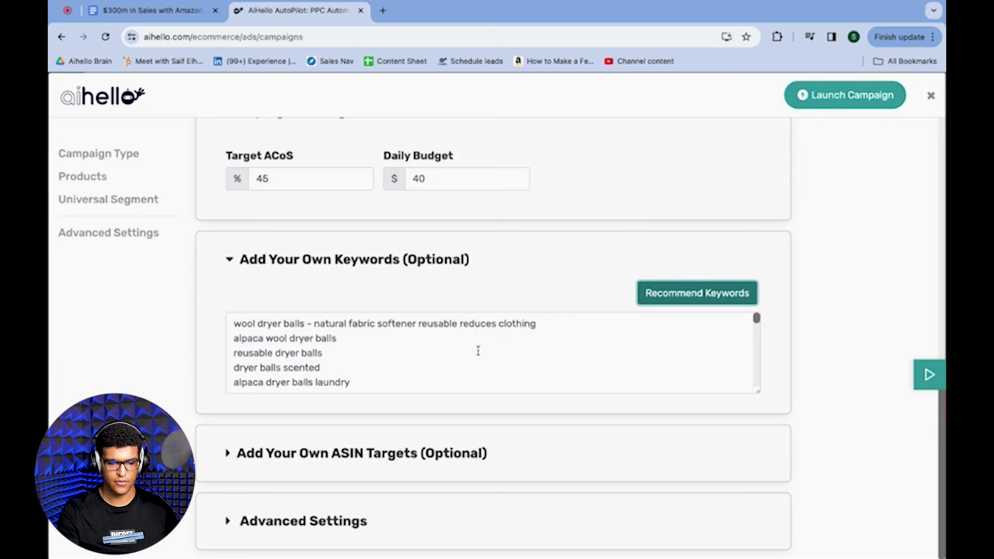
{"action": "scroll", "coordinate": [478, 350], "scroll_direction": "down", "scroll_amount": 5}
{"action": "scroll", "coordinate": [478, 350], "scroll_direction": "down", "scroll_amount": 6}
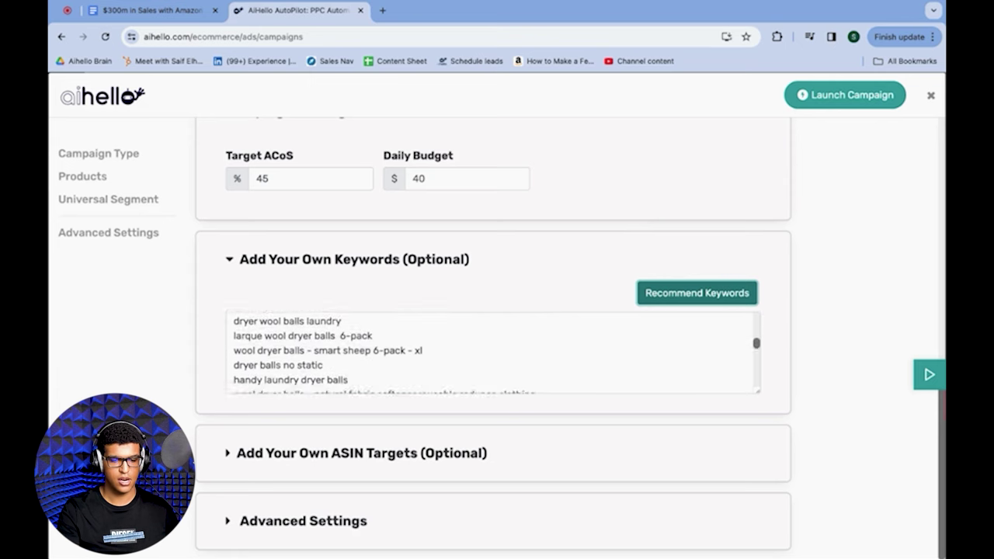
{"action": "scroll", "coordinate": [478, 350], "scroll_direction": "down", "scroll_amount": 6}
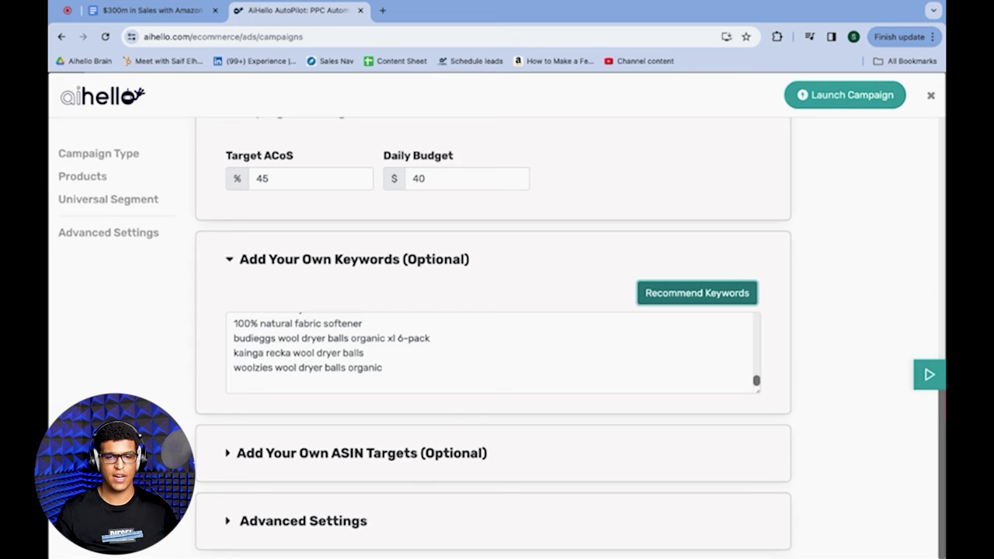
- Expand the optional ASIN targets section and place the cursor in its list
{"action": "left_click", "coordinate": [358, 452]}
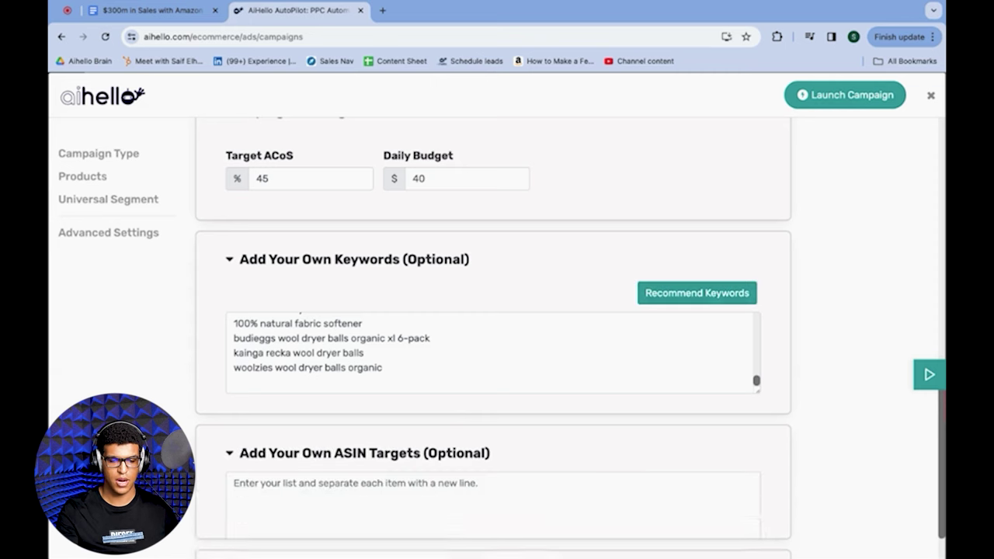
{"action": "scroll", "coordinate": [526, 384], "scroll_direction": "down", "scroll_amount": 2}
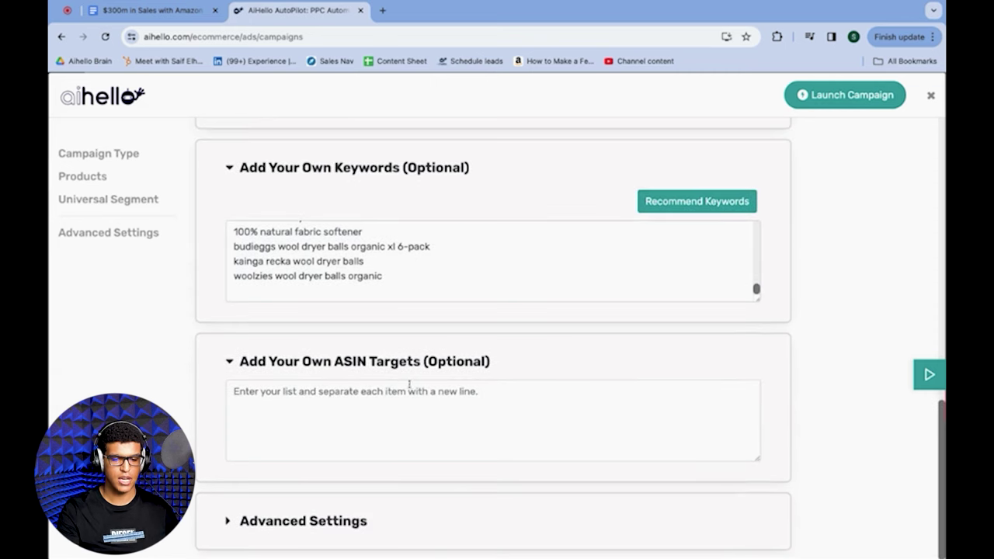
{"action": "left_click", "coordinate": [515, 409]}
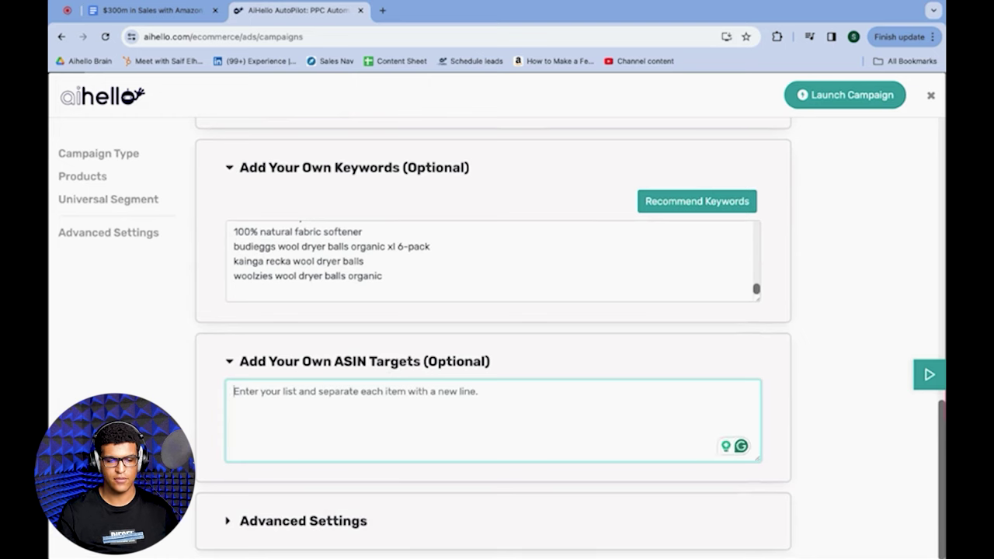
- Expand the advanced settings and review the negative keywords, placement boost, bidding strategies and Advantage Nexus options
{"action": "left_click", "coordinate": [252, 525]}
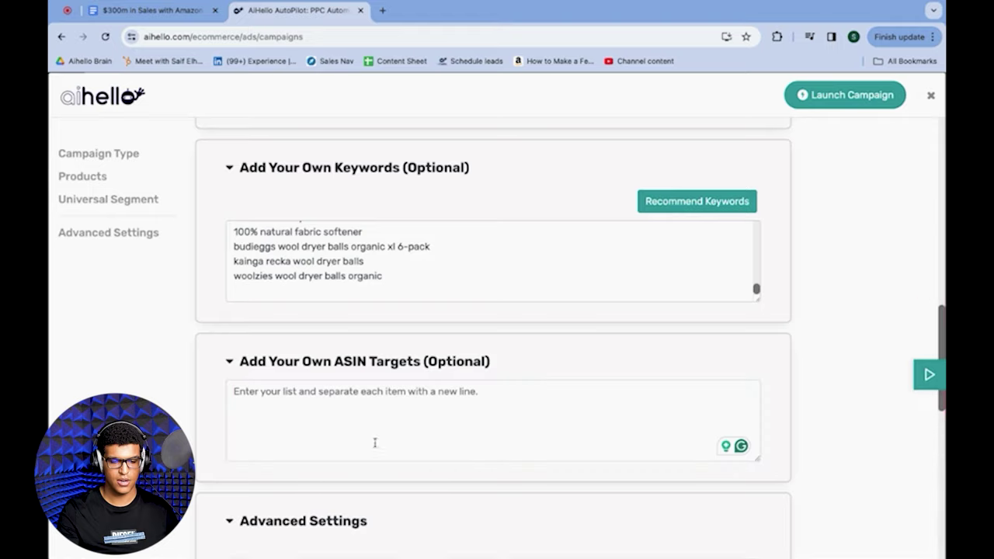
{"action": "scroll", "coordinate": [375, 443], "scroll_direction": "down", "scroll_amount": 5}
{"action": "left_click", "coordinate": [323, 285]}
{"action": "scroll", "coordinate": [407, 232], "scroll_direction": "down", "scroll_amount": 1}
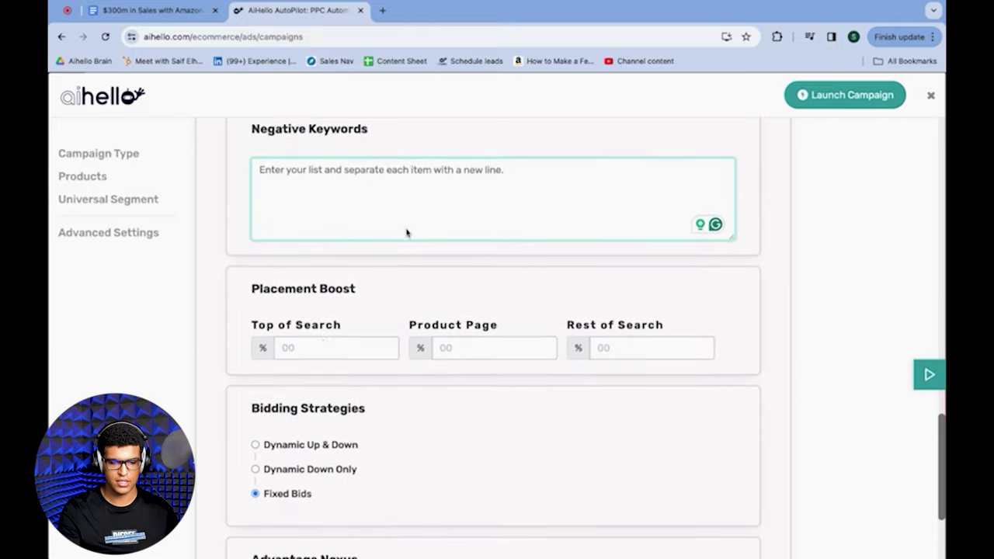
{"action": "scroll", "coordinate": [445, 334], "scroll_direction": "down", "scroll_amount": 1}
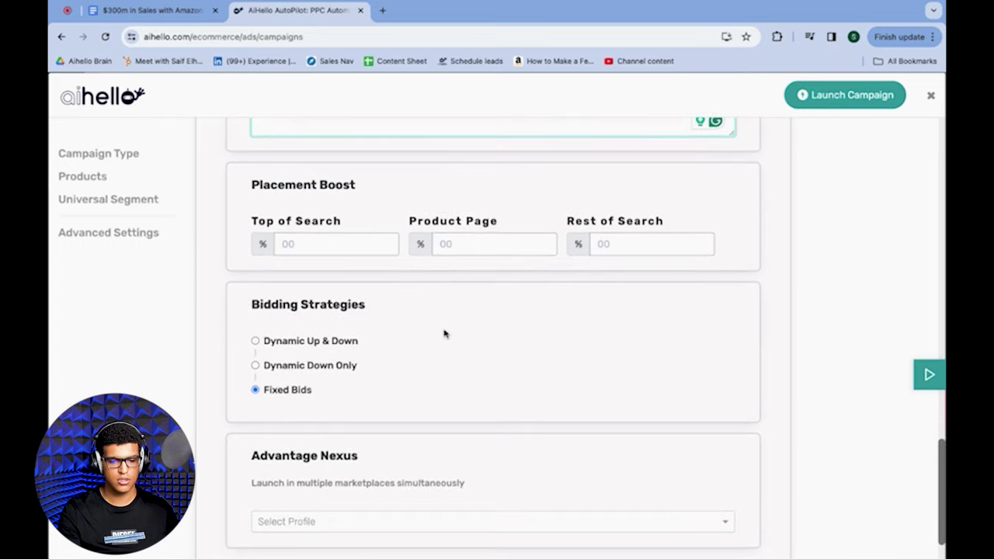
{"action": "scroll", "coordinate": [388, 326], "scroll_direction": "down", "scroll_amount": 1}
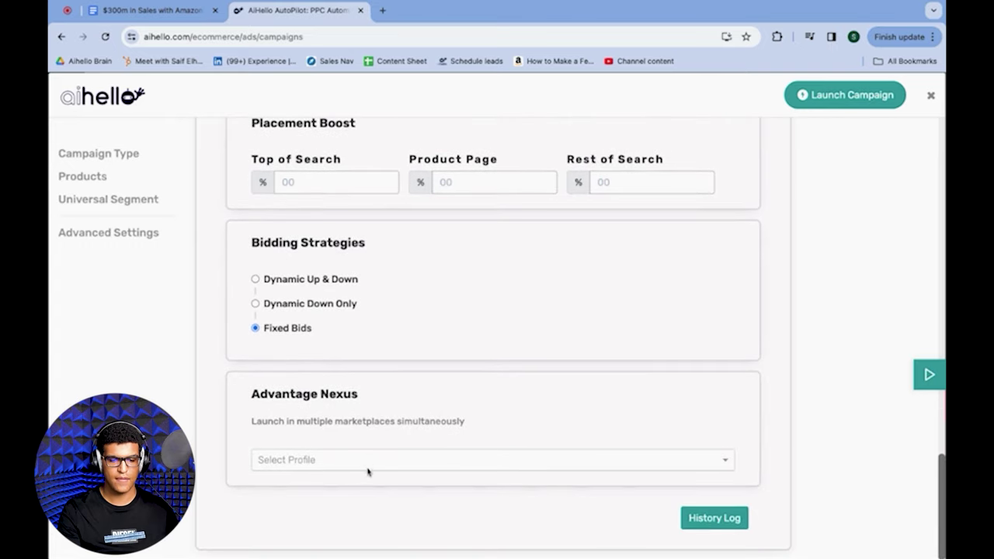
- Add the $18.99 NaturalThings Organic All Natural Laundry product and the $16.00 Organic Sustainable Handmade product to the campaign
{"action": "scroll", "coordinate": [651, 376], "scroll_direction": "up", "scroll_amount": 5}
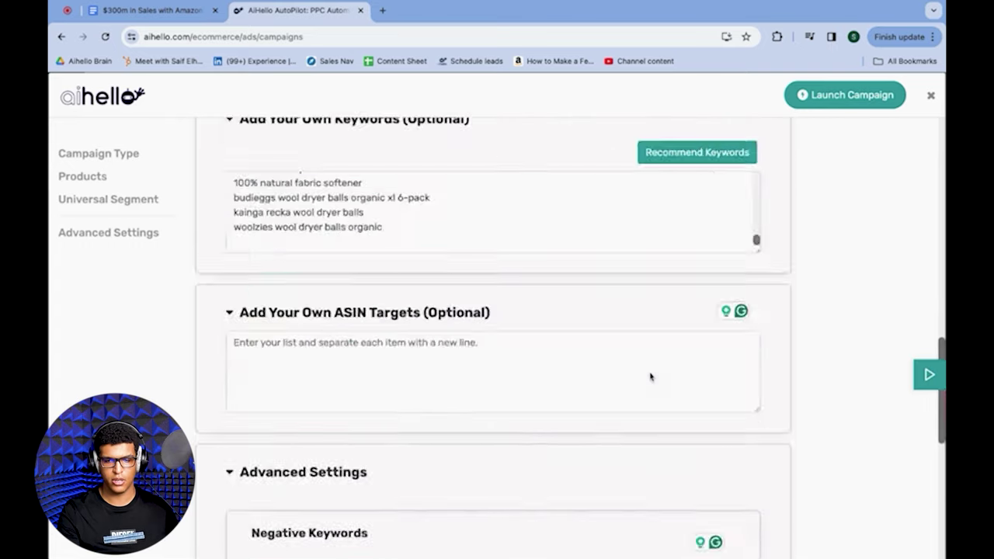
{"action": "scroll", "coordinate": [651, 377], "scroll_direction": "up", "scroll_amount": 10}
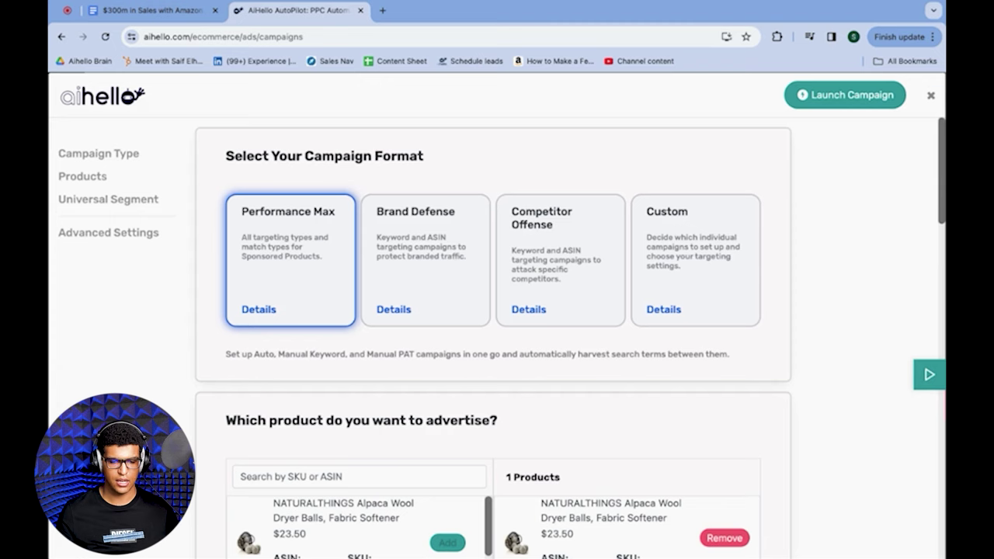
{"action": "scroll", "coordinate": [497, 338], "scroll_direction": "down", "scroll_amount": 3}
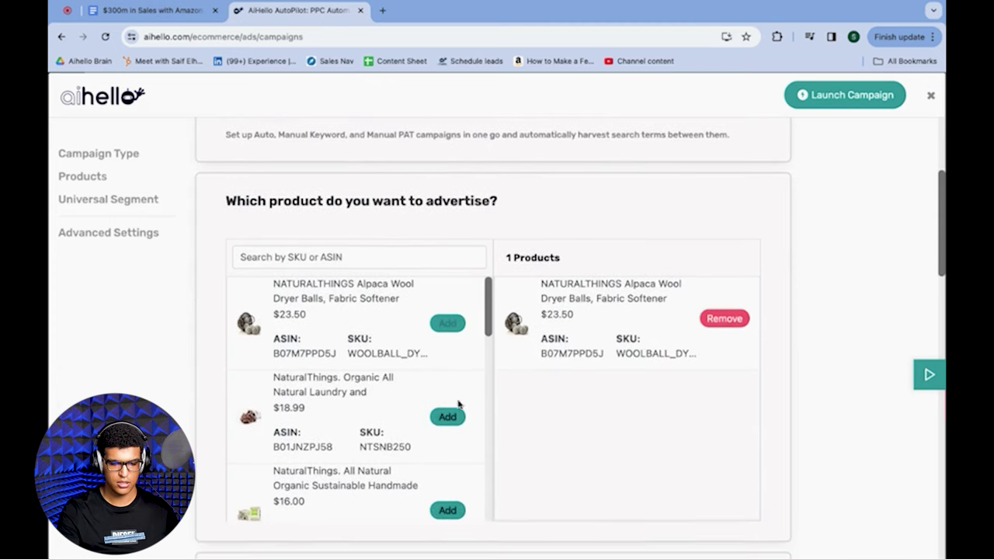
{"action": "left_click", "coordinate": [448, 419]}
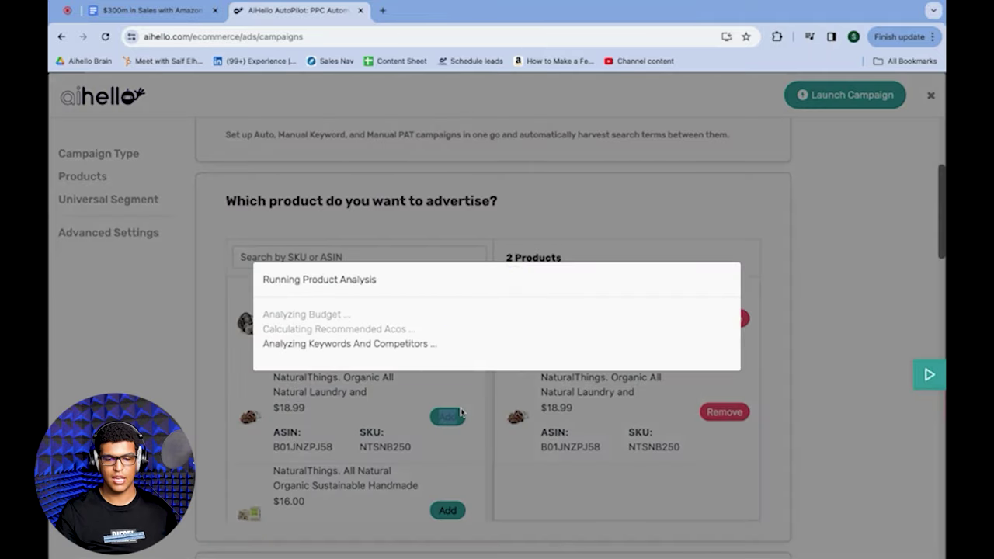
{"action": "scroll", "coordinate": [576, 341], "scroll_direction": "down", "scroll_amount": 1}
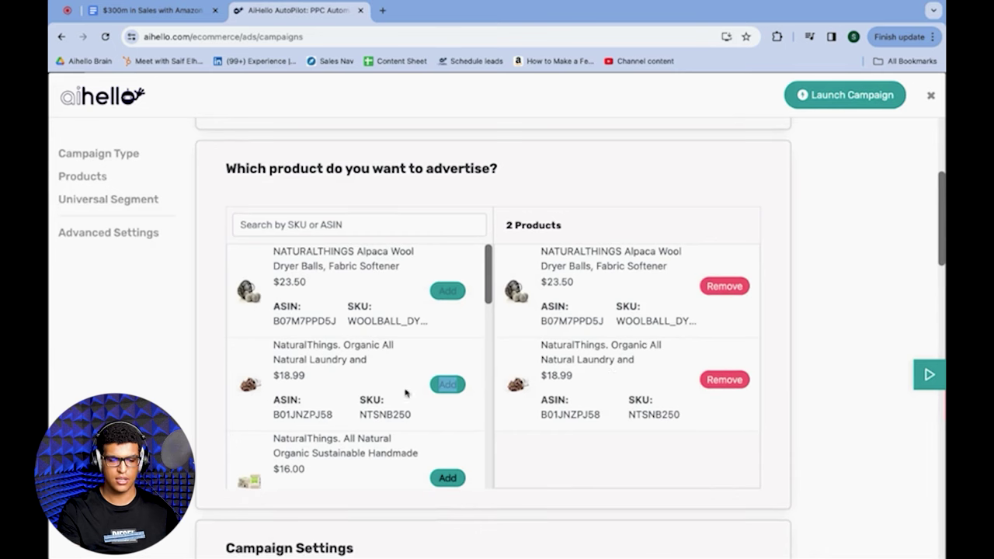
{"action": "scroll", "coordinate": [396, 395], "scroll_direction": "down", "scroll_amount": 1}
{"action": "left_click", "coordinate": [449, 446]}
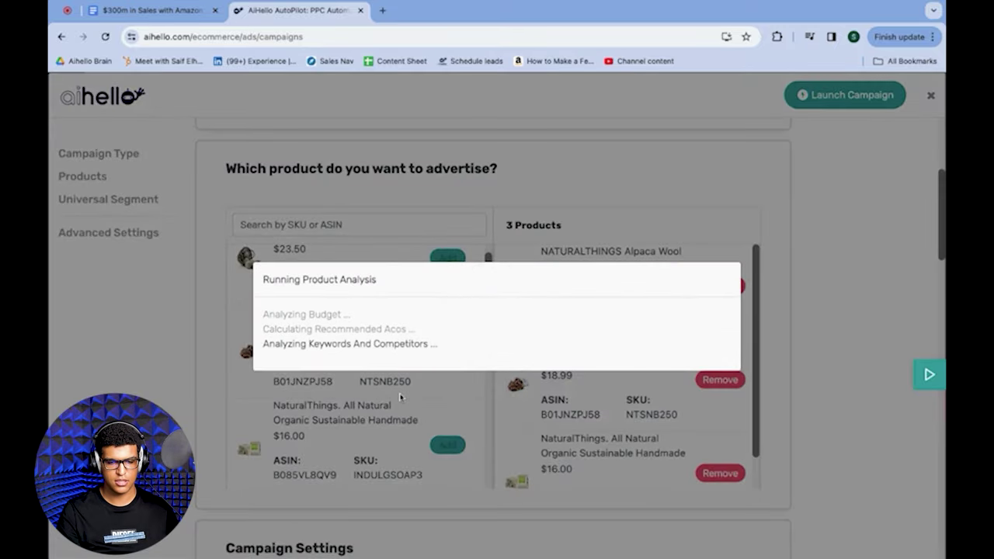
{"action": "scroll", "coordinate": [400, 397], "scroll_direction": "down", "scroll_amount": 2}
{"action": "scroll", "coordinate": [365, 367], "scroll_direction": "down", "scroll_amount": 3}
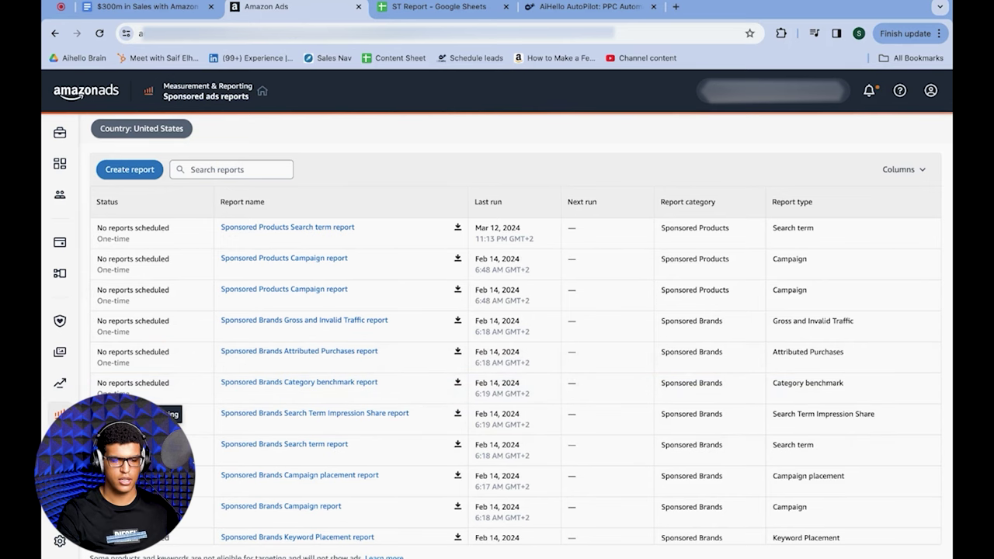
- In the Amazon Ads sponsored ads reports, open the configuration for a new search term report and close it without running it
{"action": "left_click", "coordinate": [60, 414]}
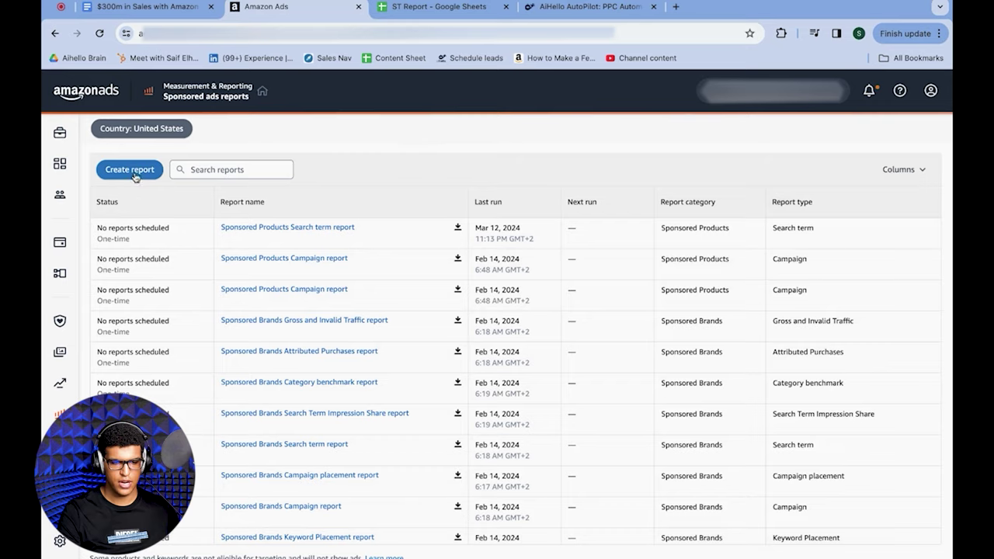
{"action": "left_click", "coordinate": [136, 172]}
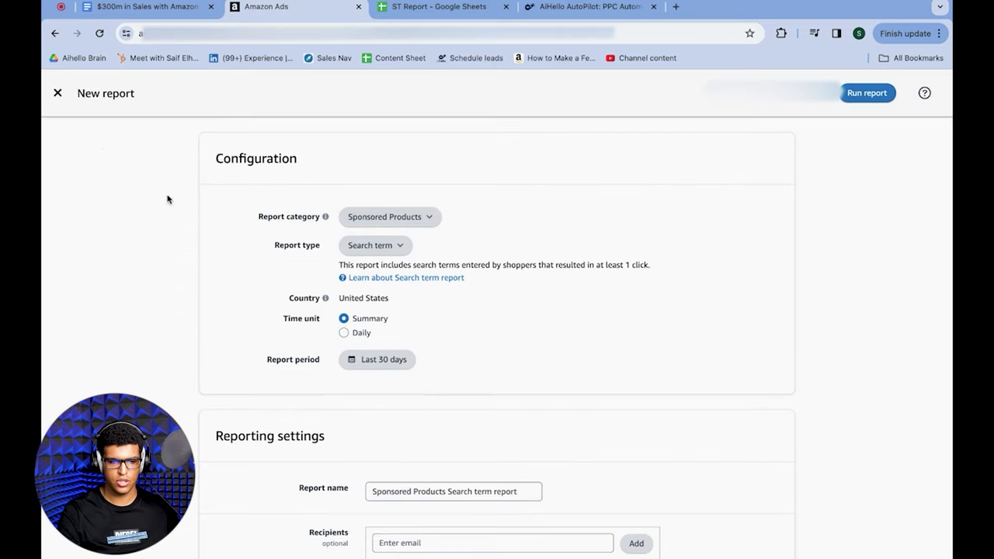
{"action": "left_click", "coordinate": [58, 93]}
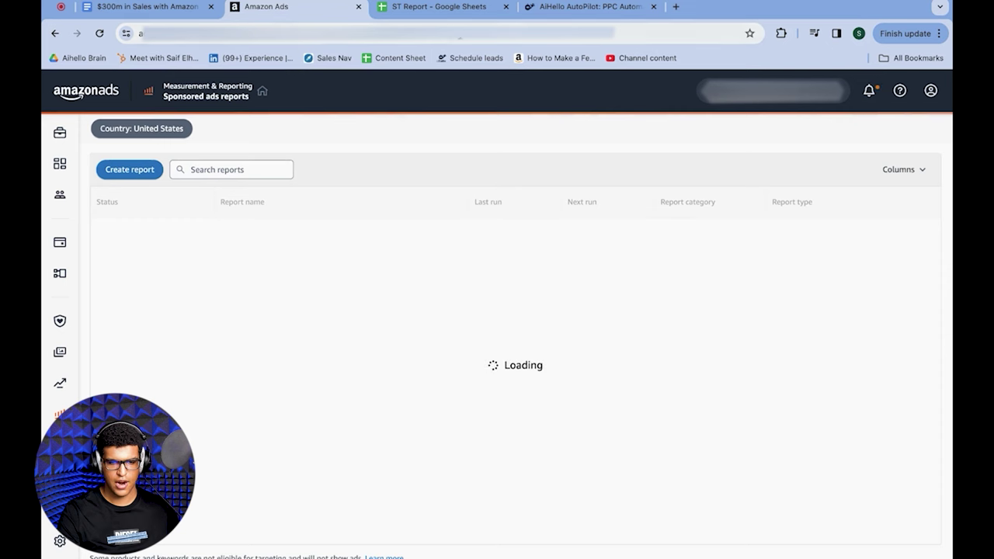
- Switch to the ST Report spreadsheet in Google Sheets and remove and recreate the filter so all rows are shown
{"action": "left_click", "coordinate": [447, 9]}
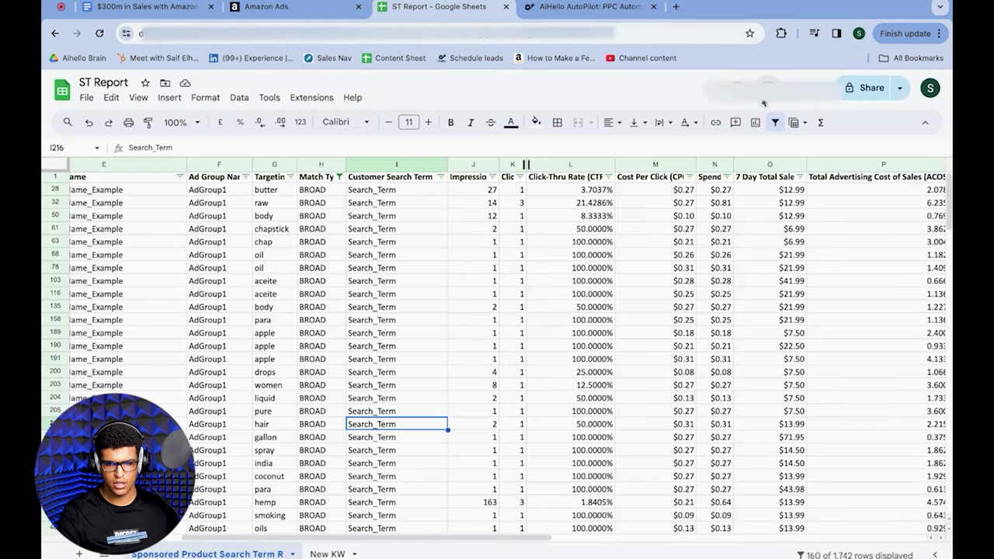
{"action": "left_click", "coordinate": [772, 122]}
{"action": "left_click", "coordinate": [774, 123]}
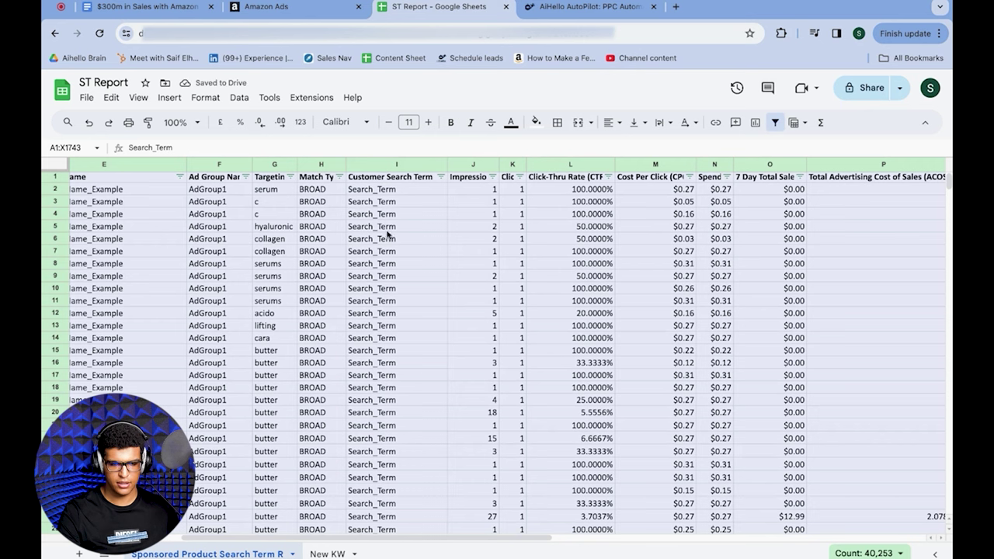
- Filter the Match Type column to exclude EXACT, keeping the remaining match types
{"action": "left_click", "coordinate": [340, 178]}
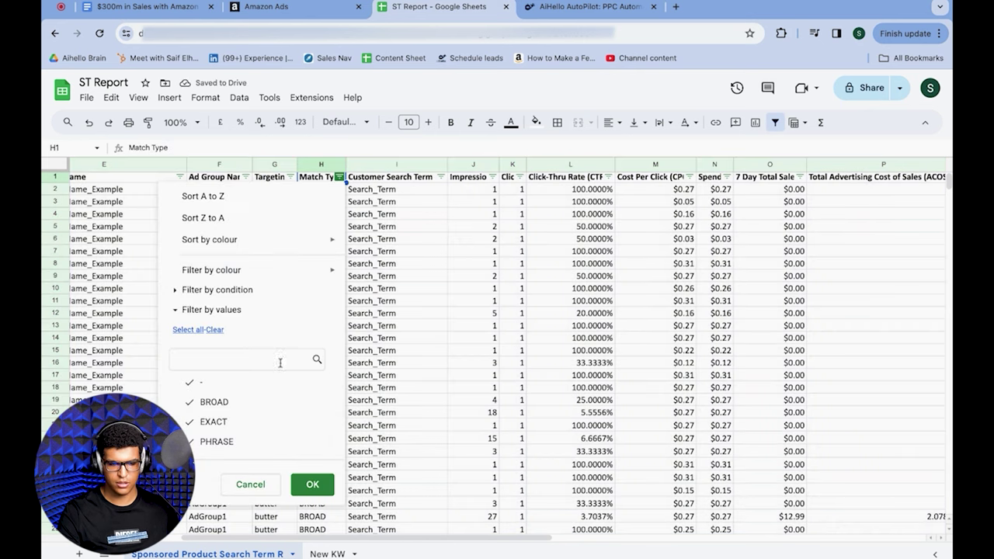
{"action": "left_click", "coordinate": [245, 422]}
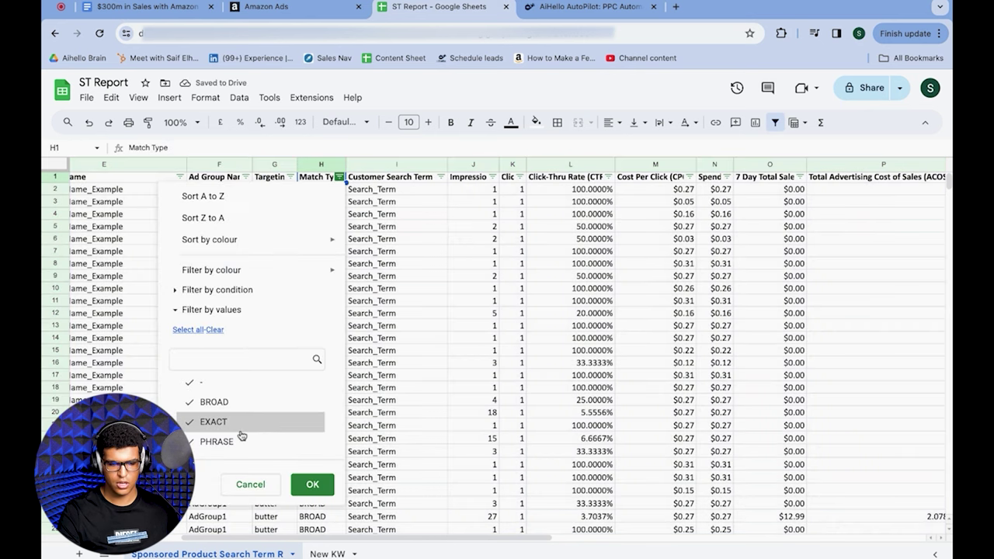
{"action": "left_click", "coordinate": [312, 484]}
- Filter the 7 Day Total Orders column to exclude 0, so only search terms with at least one order remain
{"action": "scroll", "coordinate": [778, 316], "scroll_direction": "right", "scroll_amount": 5}
{"action": "scroll", "coordinate": [778, 315], "scroll_direction": "right", "scroll_amount": 2}
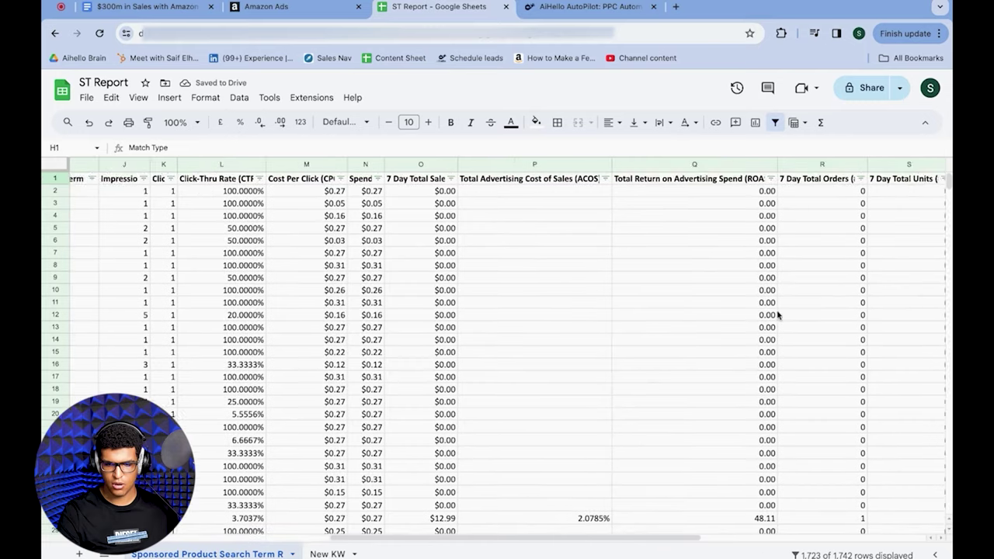
{"action": "scroll", "coordinate": [872, 252], "scroll_direction": "right", "scroll_amount": 3}
{"action": "scroll", "coordinate": [870, 251], "scroll_direction": "right", "scroll_amount": 3}
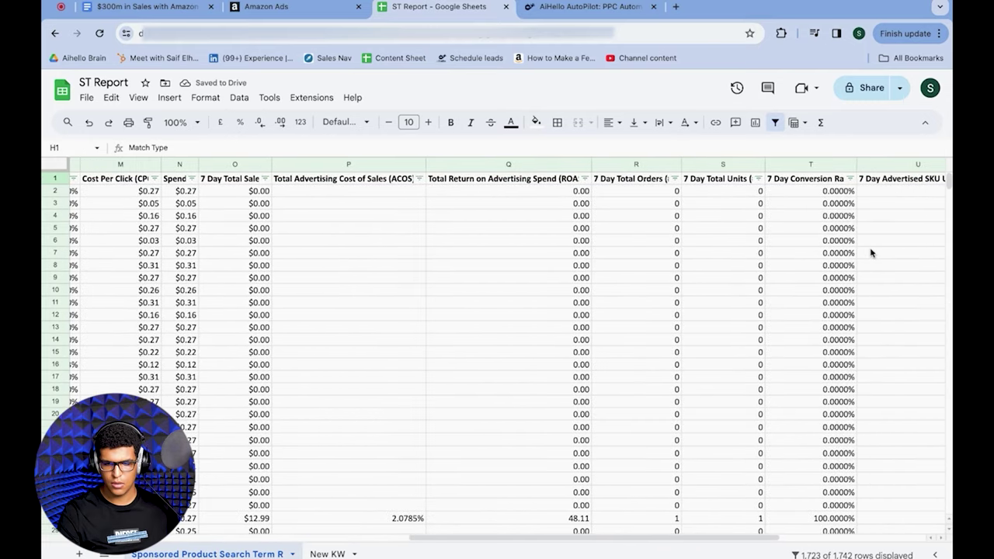
{"action": "left_click", "coordinate": [611, 179]}
{"action": "left_click", "coordinate": [497, 390]}
{"action": "left_click", "coordinate": [597, 491]}
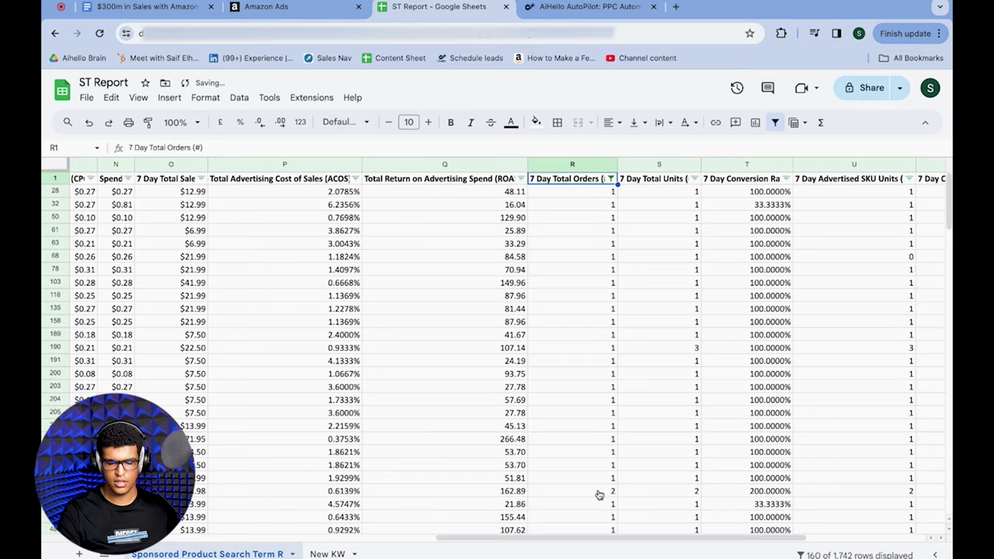
- Select the filtered Customer Search Term cells to examine the converting terms, and clear the selection
{"action": "scroll", "coordinate": [657, 386], "scroll_direction": "left", "scroll_amount": 10}
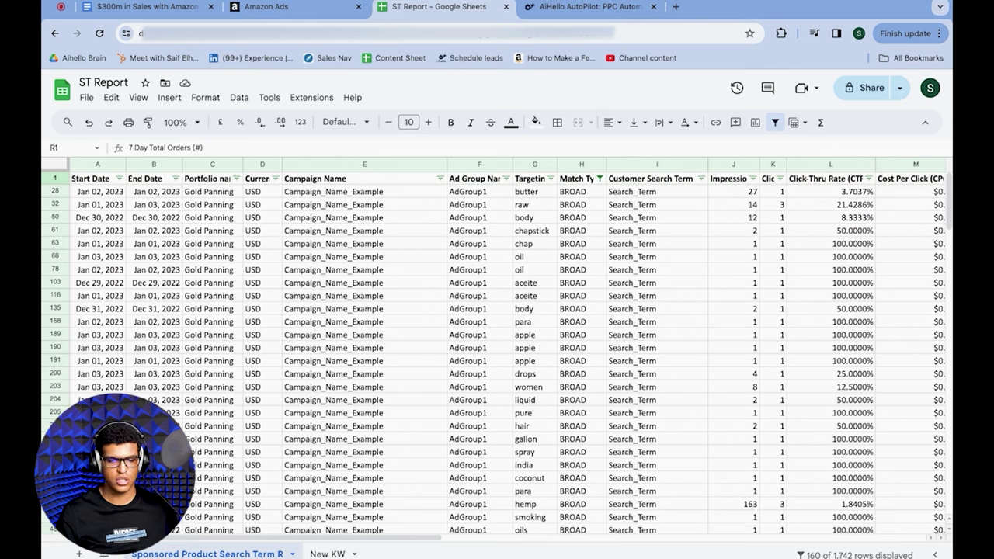
{"action": "left_click", "coordinate": [661, 204]}
{"action": "key", "text": "shift+Down"}
{"action": "key", "text": "shift+Down"}
{"action": "key", "text": "shift+Down"}
{"action": "key", "text": "shift+Down"}
{"action": "key", "text": "shift+Down"}
{"action": "key", "text": "shift+Down"}
{"action": "key", "text": "shift+Down"}
{"action": "key", "text": "shift+Down"}
{"action": "key", "text": "shift+Down"}
{"action": "key", "text": "shift+Down"}
{"action": "key", "text": "shift+Down"}
{"action": "key", "text": "shift+Down"}
{"action": "key", "text": "shift+Down"}
{"action": "key", "text": "shift+Down"}
{"action": "left_click", "coordinate": [663, 256]}
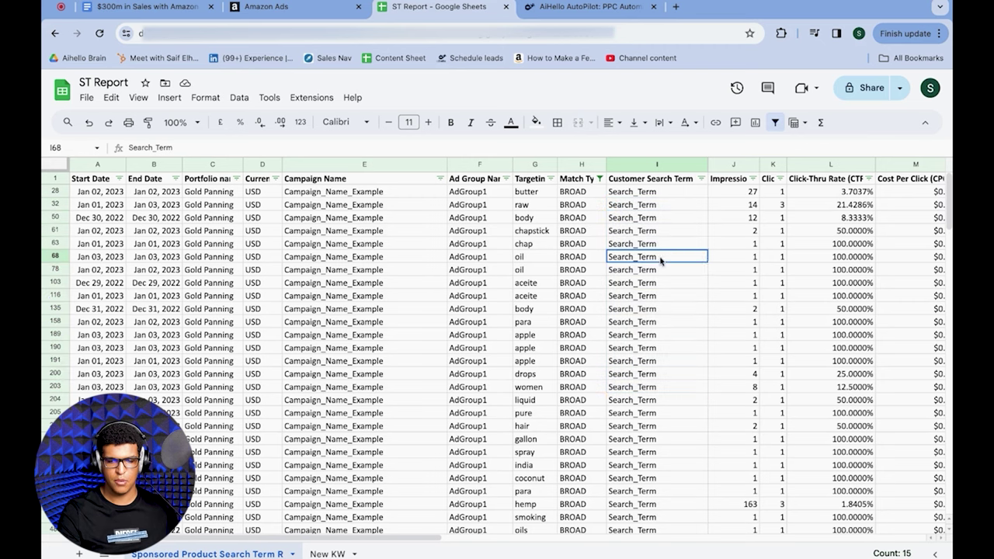
{"action": "left_click", "coordinate": [672, 283]}
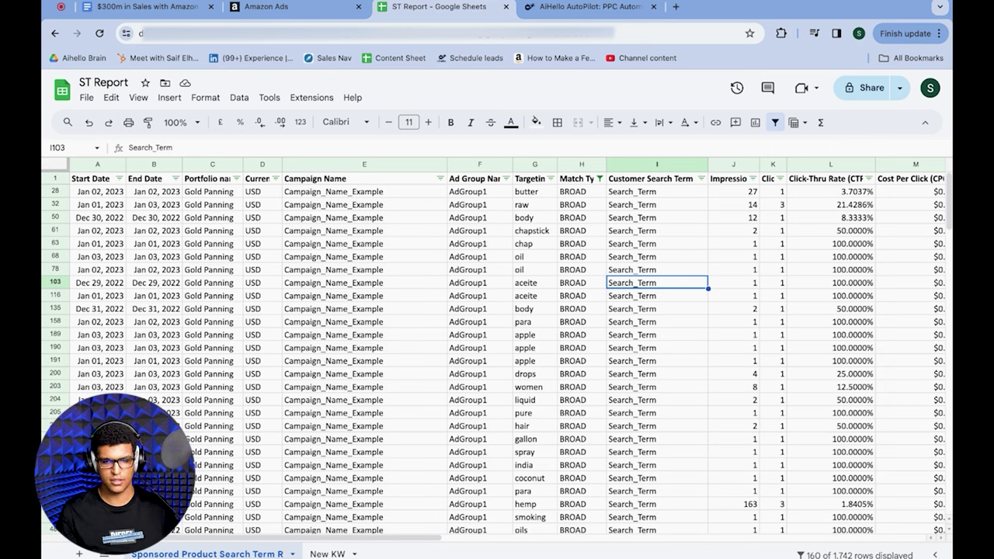
- Switch to AiHello AutoPilot and open the AutoPilot advanced options of the AIHELLO-SP-AUT auto campaign with $103.20 spend
{"action": "left_click", "coordinate": [574, 19]}
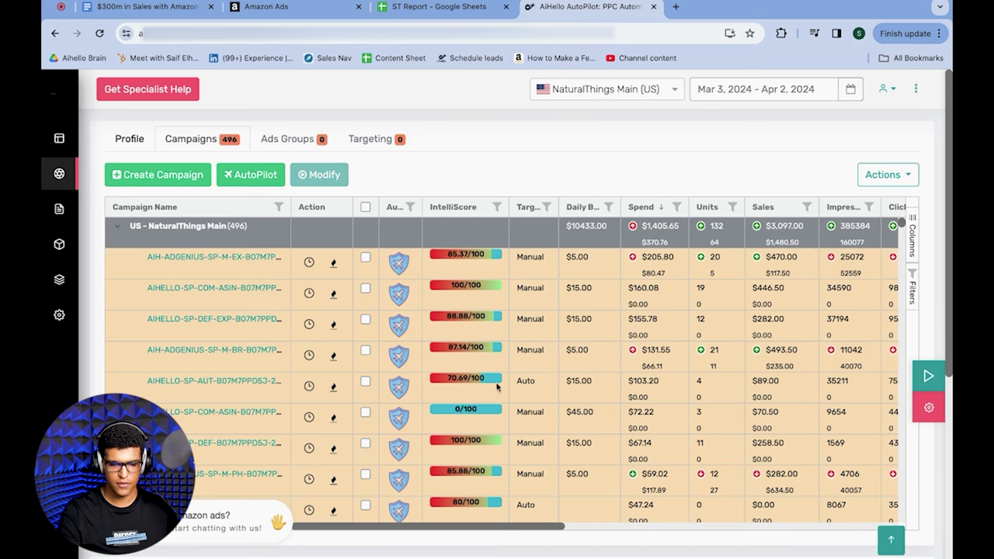
{"action": "left_click", "coordinate": [399, 387]}
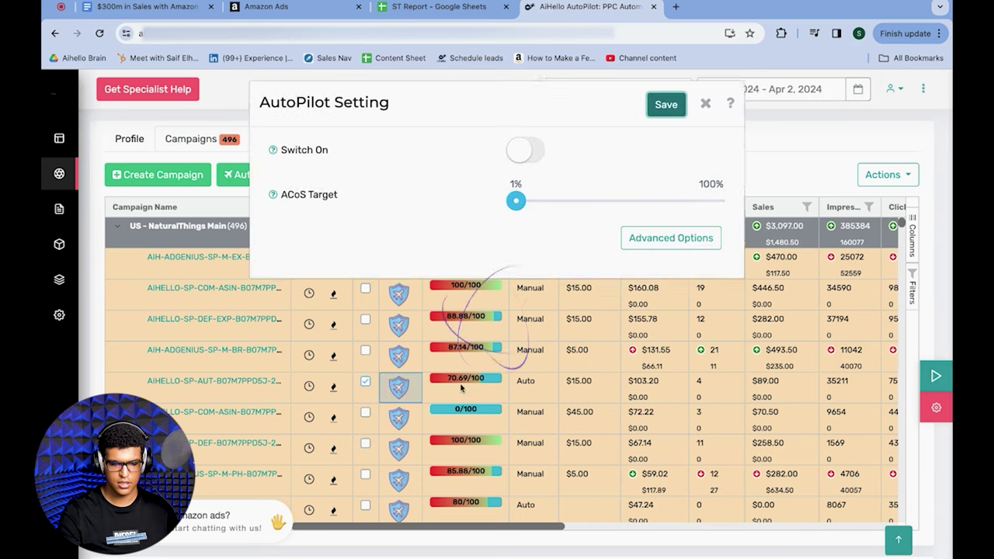
{"action": "left_click", "coordinate": [525, 150]}
{"action": "left_click", "coordinate": [671, 238]}
- Review the automated transfer of customer search terms, minimum sales and Negate In Source options, and close the settings without saving
{"action": "scroll", "coordinate": [592, 336], "scroll_direction": "down", "scroll_amount": 5}
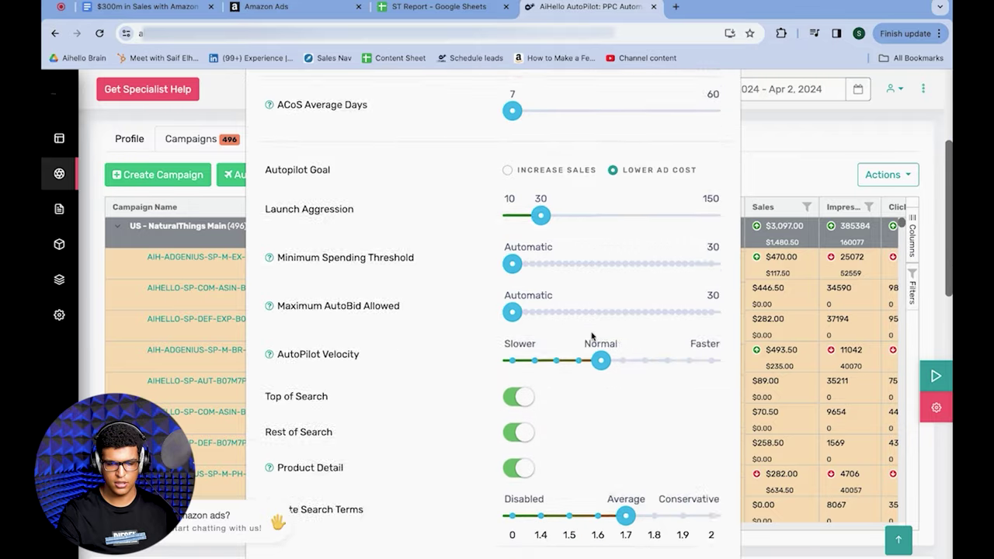
{"action": "scroll", "coordinate": [591, 336], "scroll_direction": "down", "scroll_amount": 6}
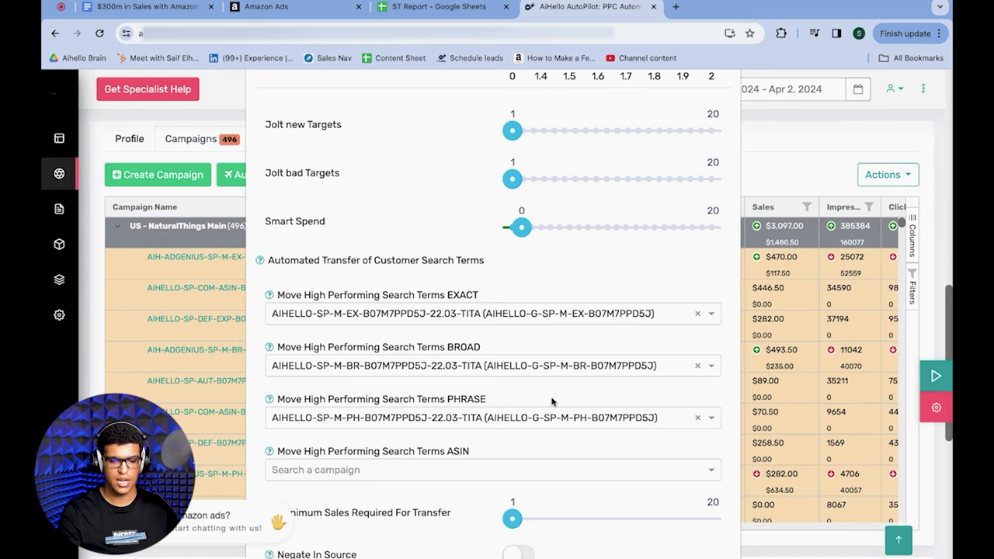
{"action": "scroll", "coordinate": [543, 402], "scroll_direction": "down", "scroll_amount": 1}
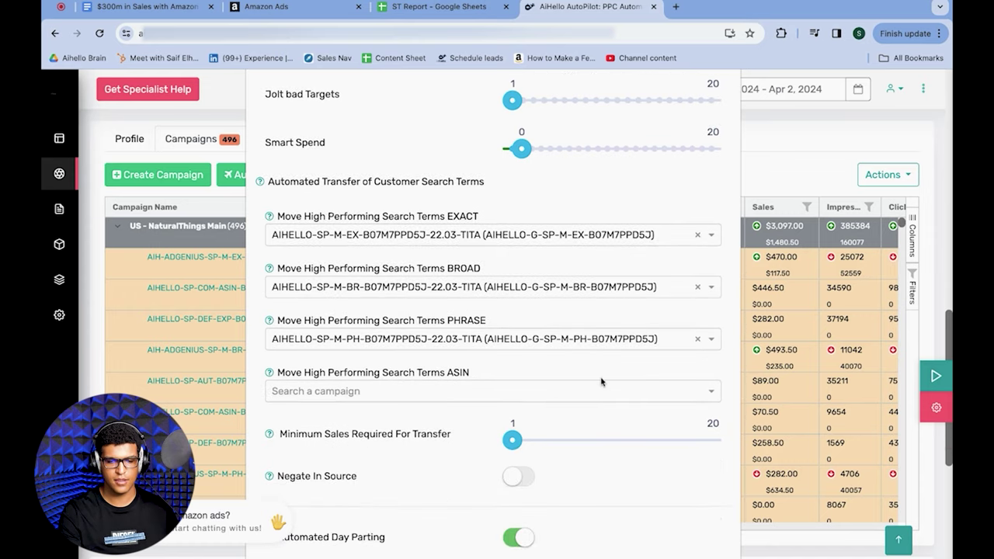
{"action": "scroll", "coordinate": [529, 327], "scroll_direction": "up", "scroll_amount": 1}
{"action": "left_click_drag", "start_coordinate": [480, 295], "coordinate": [417, 296]}
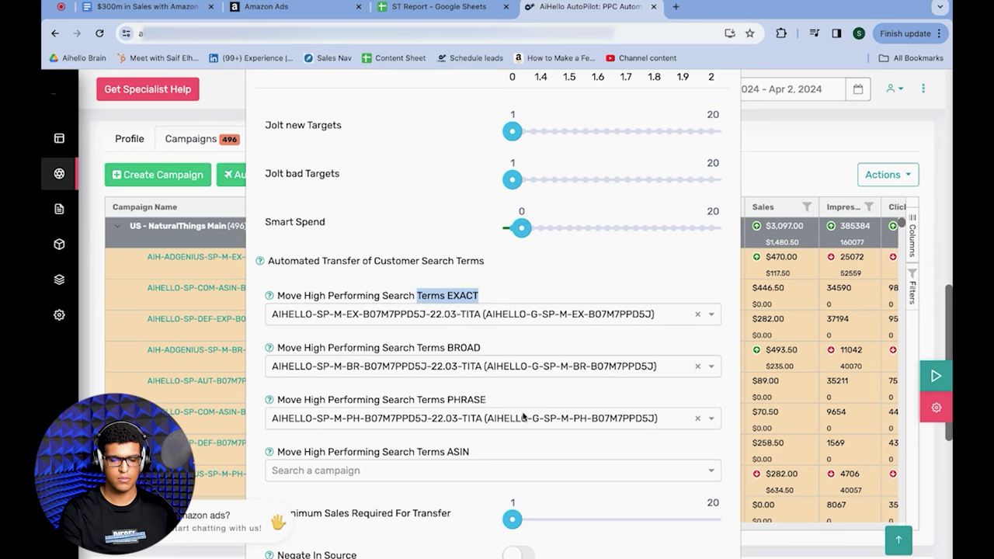
{"action": "left_click", "coordinate": [539, 399]}
{"action": "scroll", "coordinate": [540, 400], "scroll_direction": "down", "scroll_amount": 1}
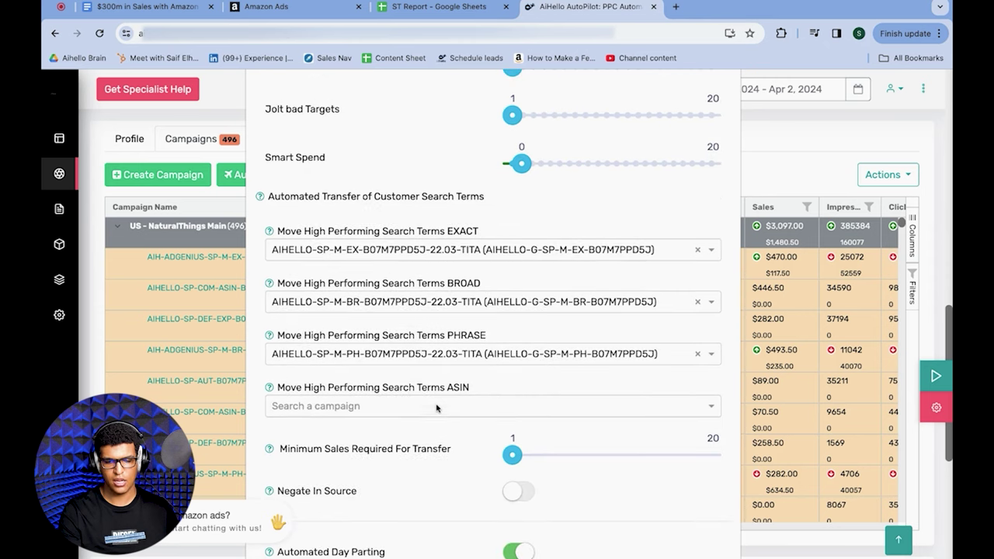
{"action": "scroll", "coordinate": [509, 417], "scroll_direction": "down", "scroll_amount": 1}
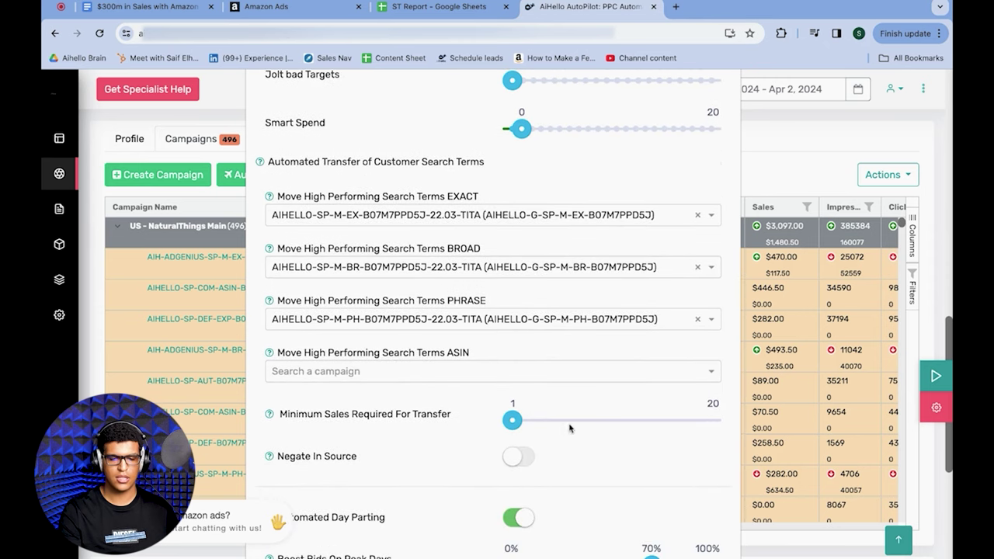
{"action": "scroll", "coordinate": [572, 428], "scroll_direction": "down", "scroll_amount": 1}
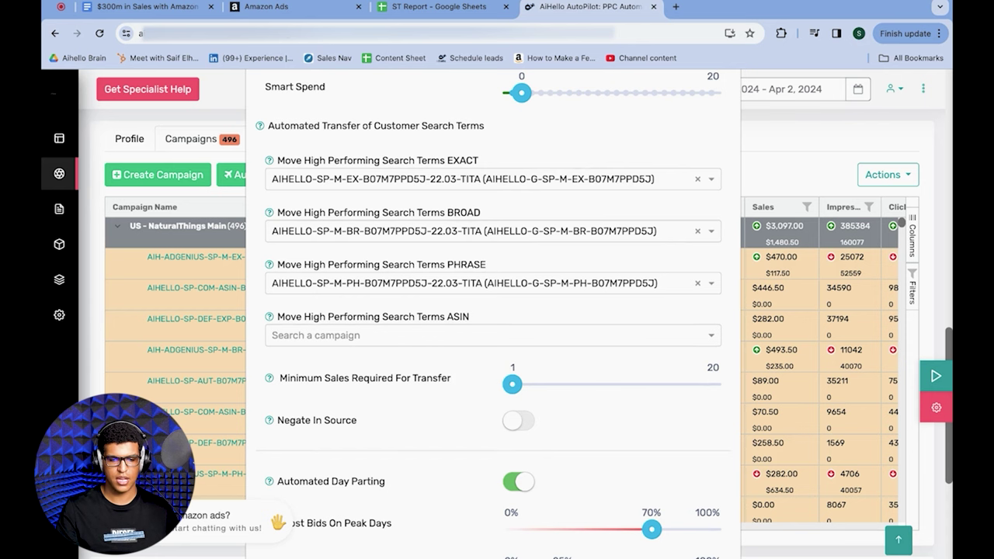
{"action": "scroll", "coordinate": [493, 310], "scroll_direction": "up", "scroll_amount": 10}
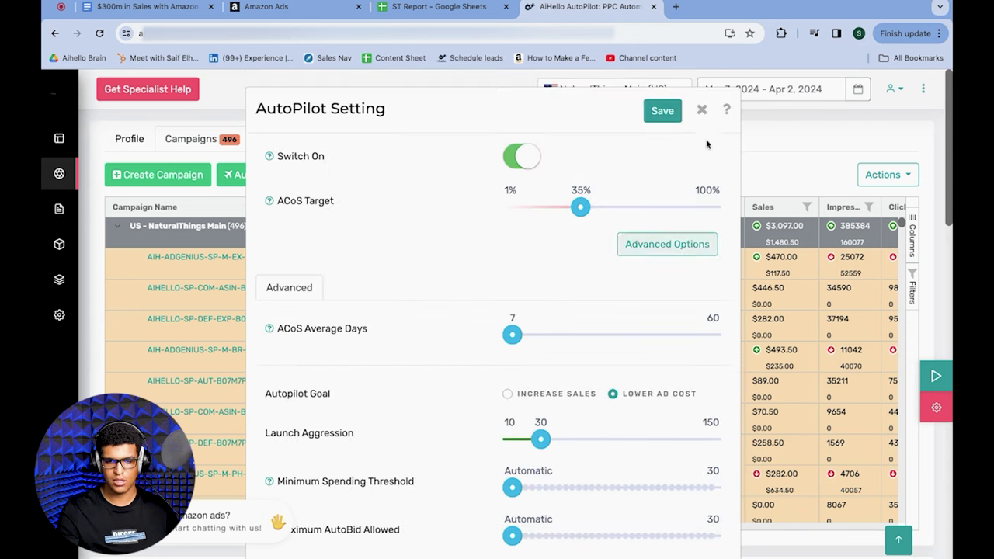
{"action": "left_click", "coordinate": [702, 112]}
- Open the AutoPilot settings of the AIH-ADGENIUS-SP-M-BR campaign, review its advanced keyword options and save the settings
{"action": "scroll", "coordinate": [501, 268], "scroll_direction": "down", "scroll_amount": 1}
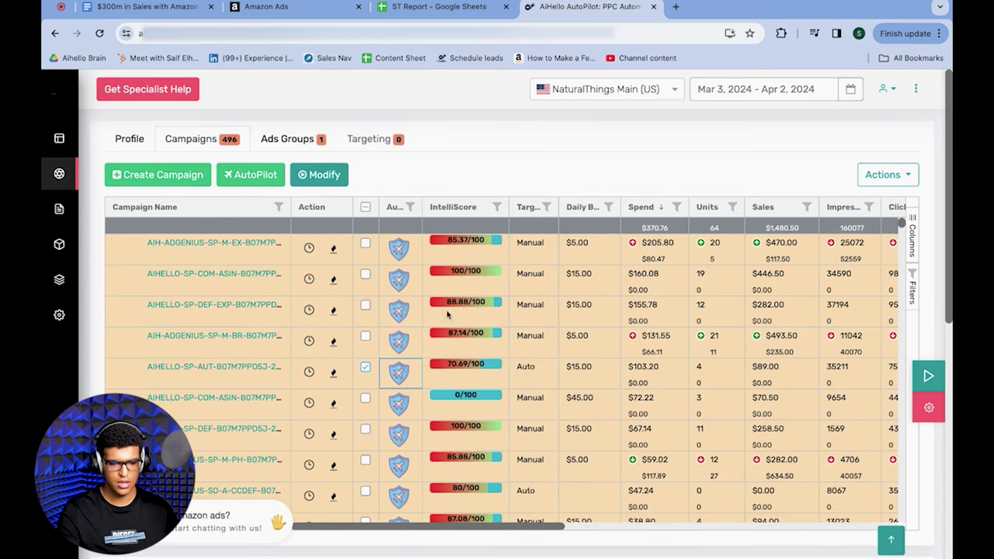
{"action": "left_click", "coordinate": [402, 349]}
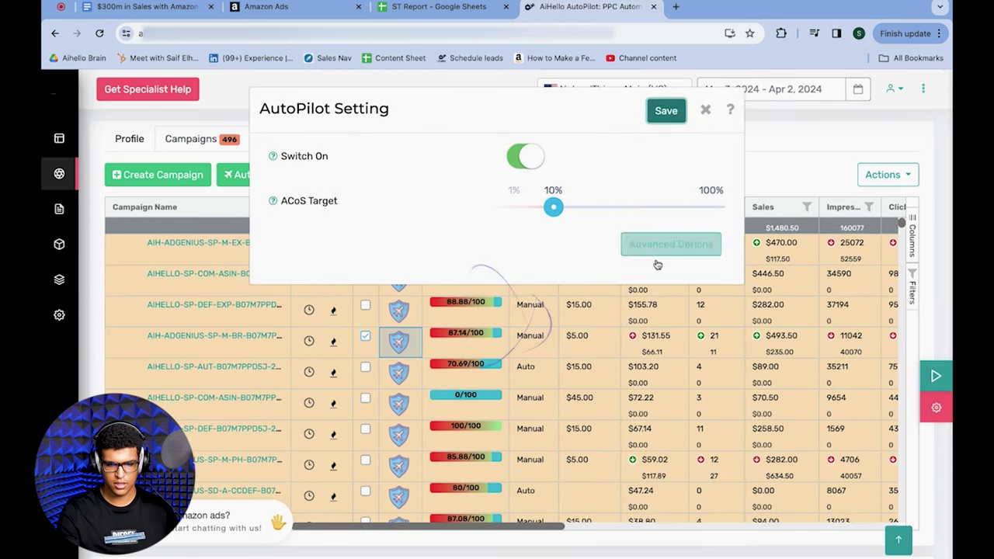
{"action": "left_click", "coordinate": [657, 255]}
{"action": "scroll", "coordinate": [588, 319], "scroll_direction": "down", "scroll_amount": 5}
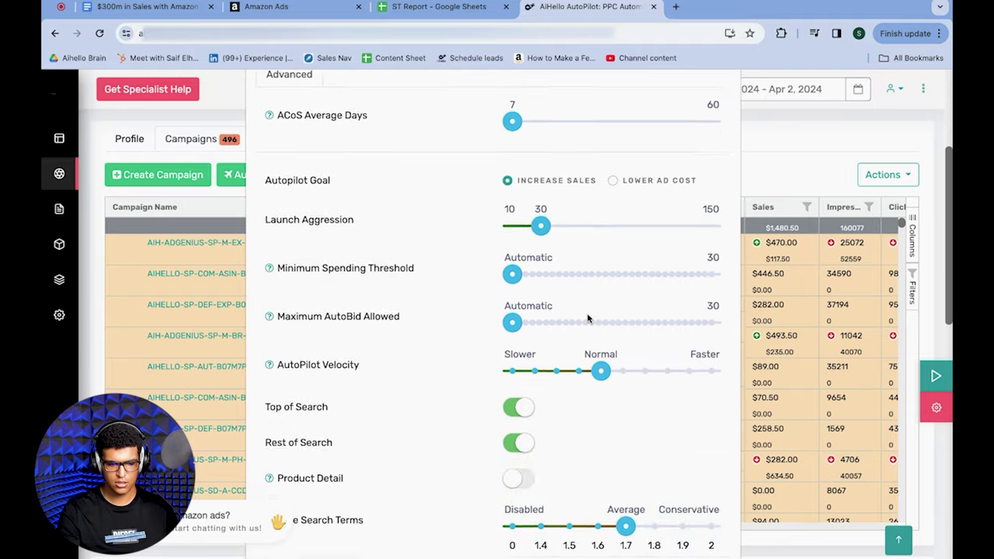
{"action": "scroll", "coordinate": [588, 318], "scroll_direction": "down", "scroll_amount": 4}
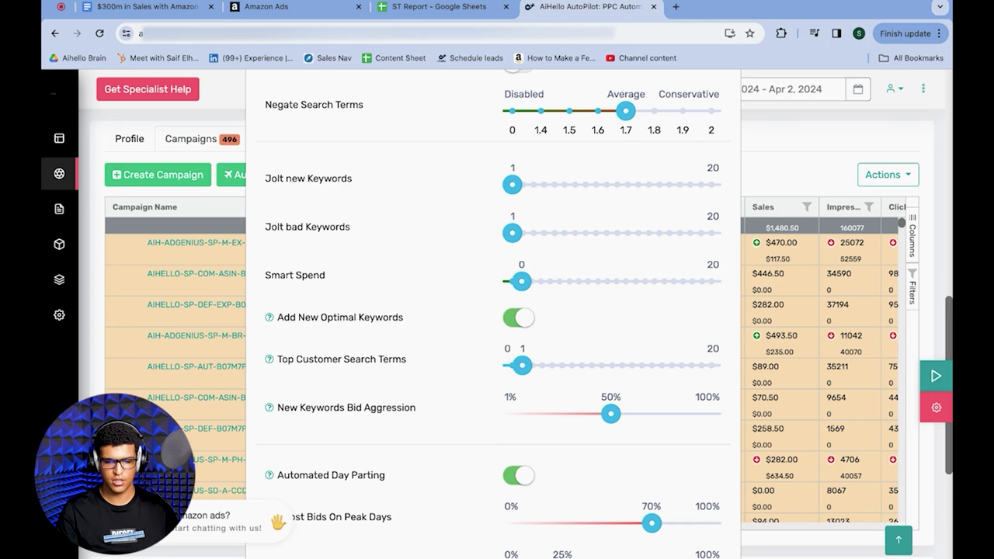
{"action": "scroll", "coordinate": [642, 306], "scroll_direction": "up", "scroll_amount": 10}
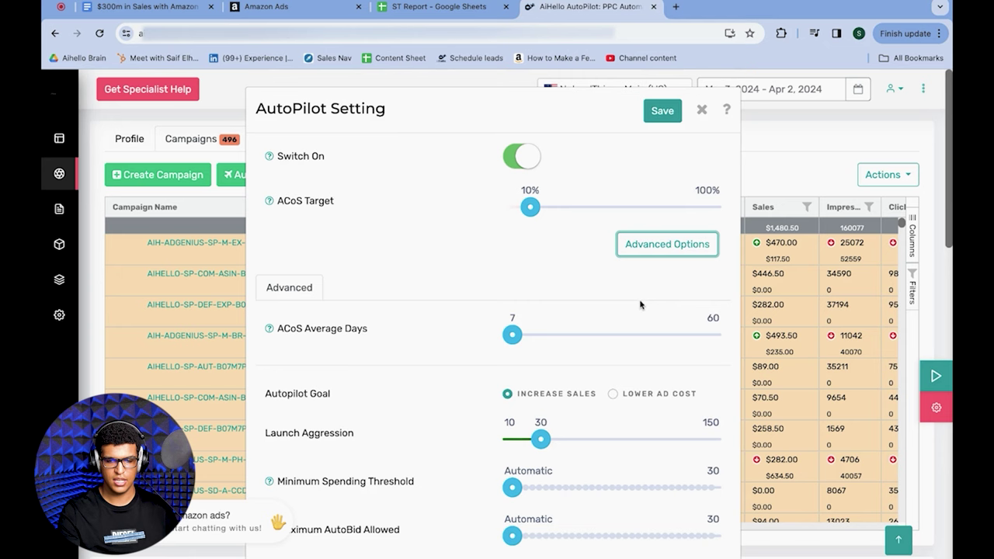
{"action": "left_click", "coordinate": [663, 111]}
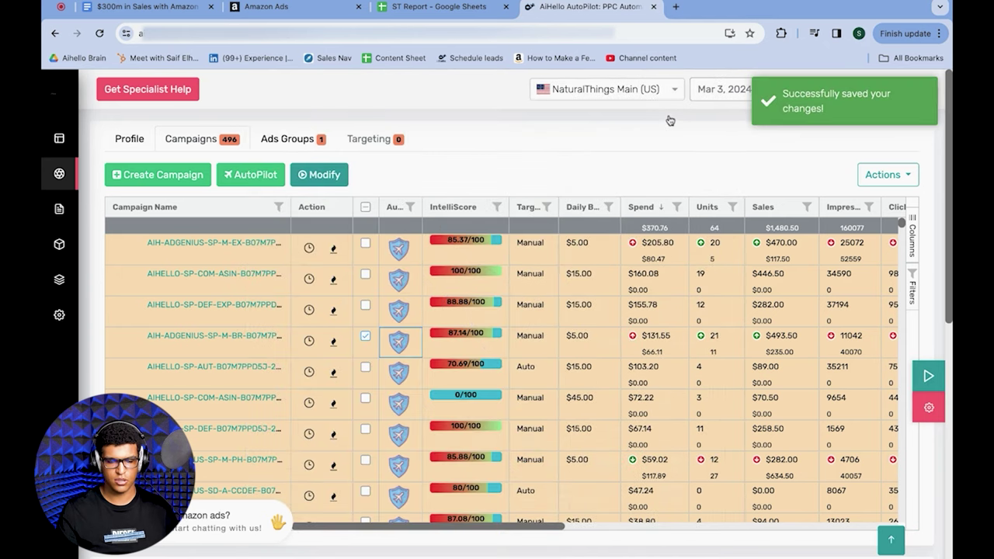
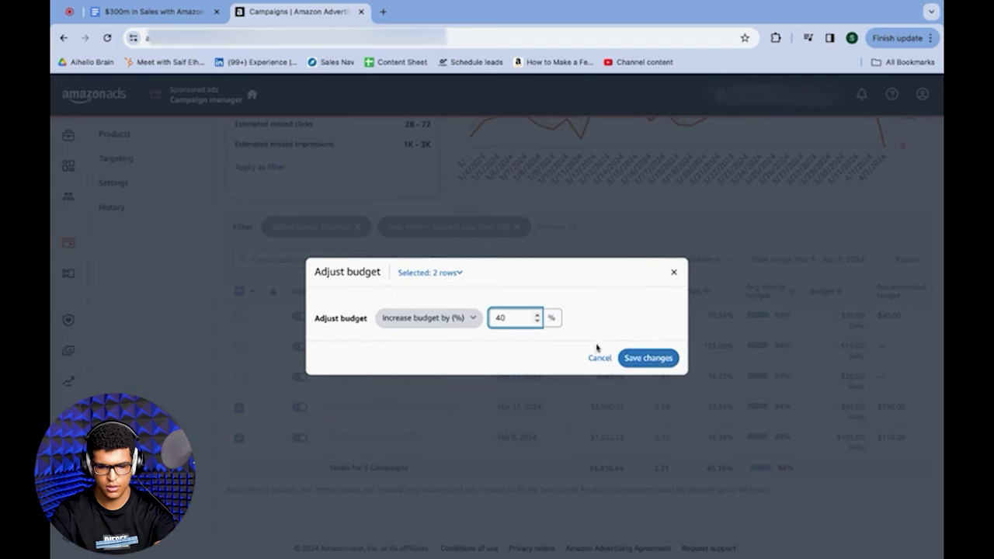
- In the Amazon Ads campaign manager, save a 40% budget increase for the two selected campaigns
{"action": "left_click", "coordinate": [630, 358]}
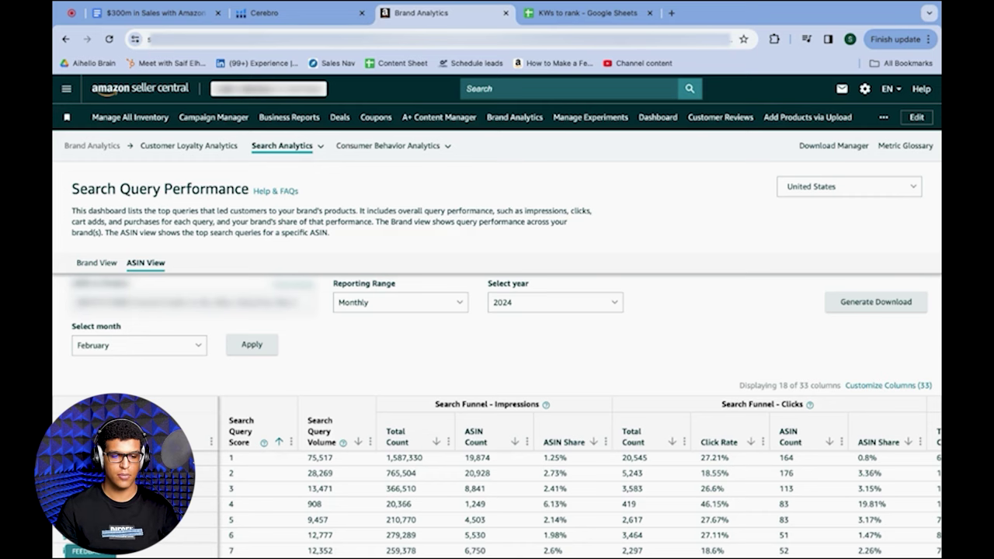
- Examine the Search Query Performance ASIN View for February 2024, comparing impression, click, cart add and purchase shares per query
{"action": "scroll", "coordinate": [587, 373], "scroll_direction": "down", "scroll_amount": 3}
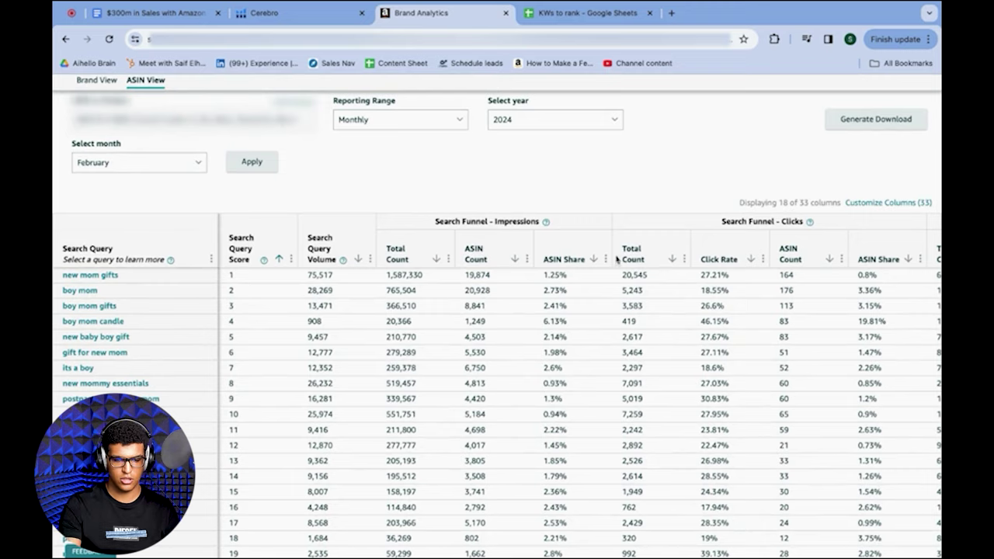
{"action": "scroll", "coordinate": [626, 201], "scroll_direction": "down", "scroll_amount": 1}
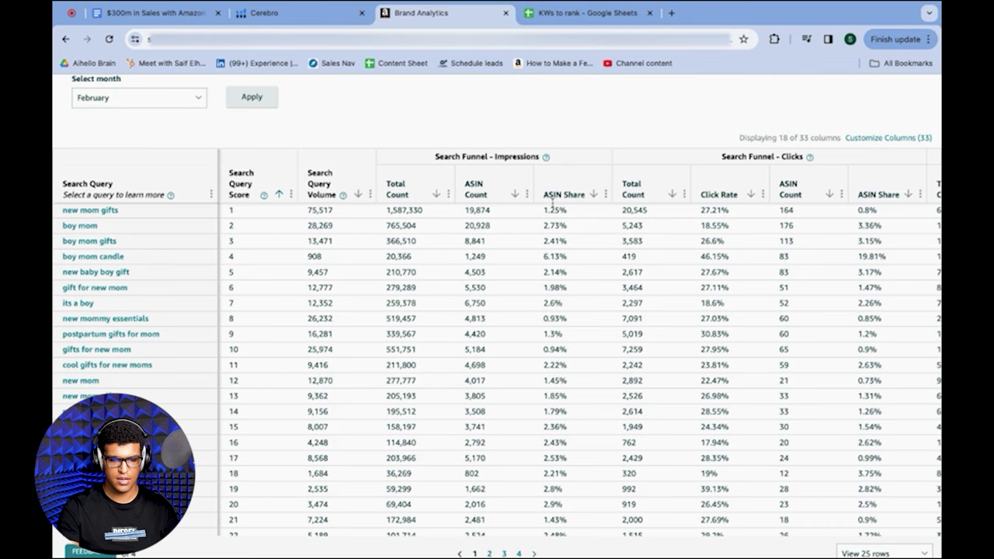
{"action": "scroll", "coordinate": [755, 269], "scroll_direction": "right", "scroll_amount": 5}
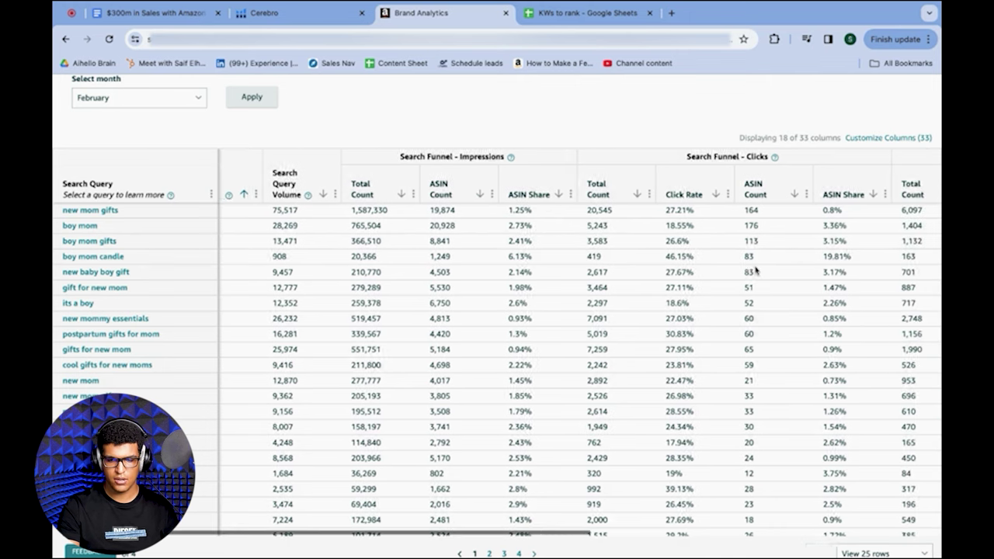
{"action": "scroll", "coordinate": [755, 269], "scroll_direction": "right", "scroll_amount": 5}
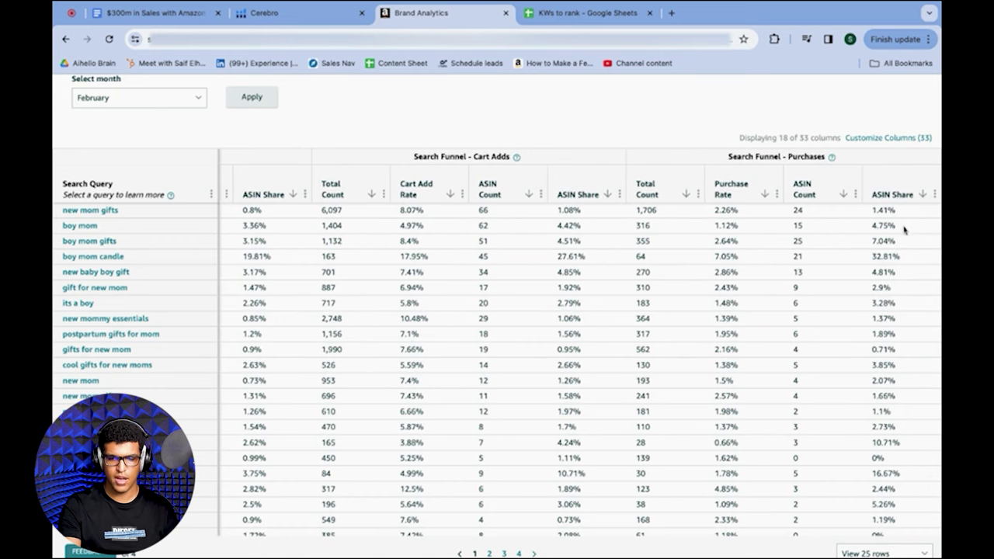
{"action": "scroll", "coordinate": [805, 255], "scroll_direction": "left", "scroll_amount": 5}
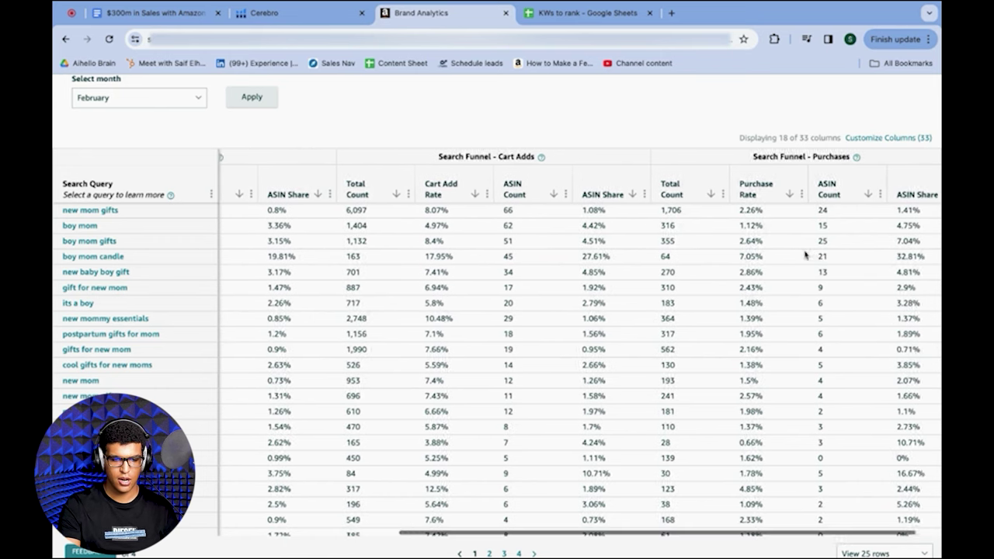
{"action": "scroll", "coordinate": [597, 277], "scroll_direction": "left", "scroll_amount": 3}
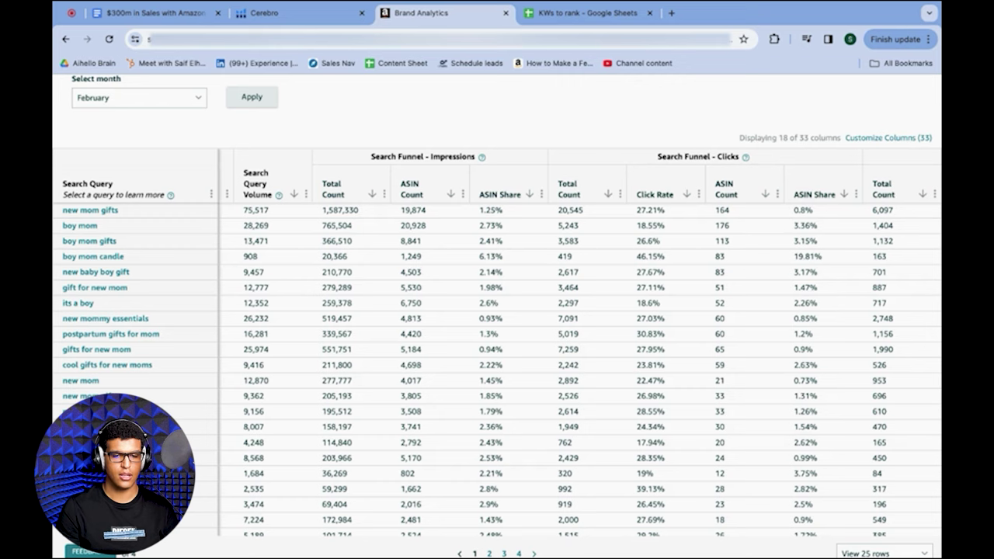
{"action": "scroll", "coordinate": [719, 154], "scroll_direction": "down", "scroll_amount": 2}
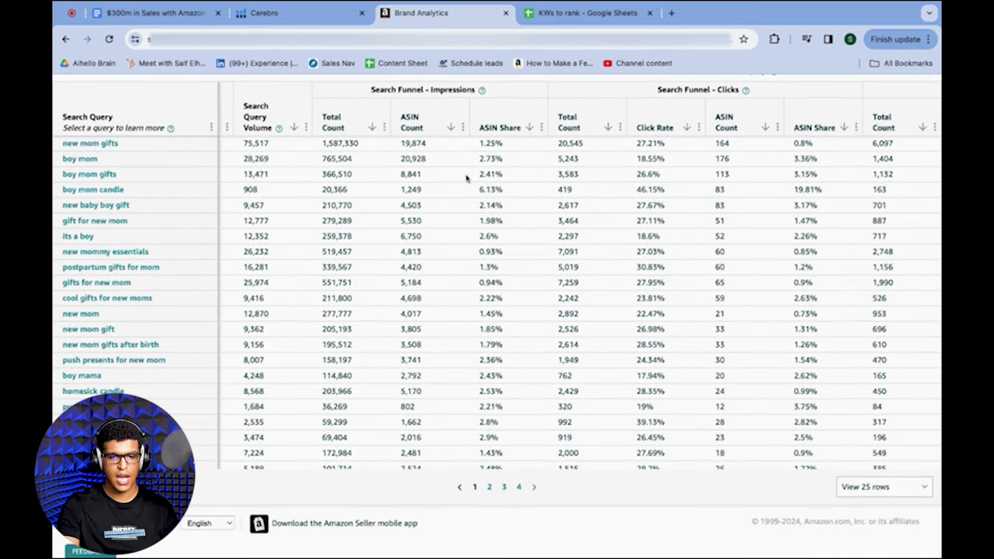
- Switch to the KWs to rank spreadsheet in Google Sheets and select the keywords in A1:A6
{"action": "left_click", "coordinate": [546, 16]}
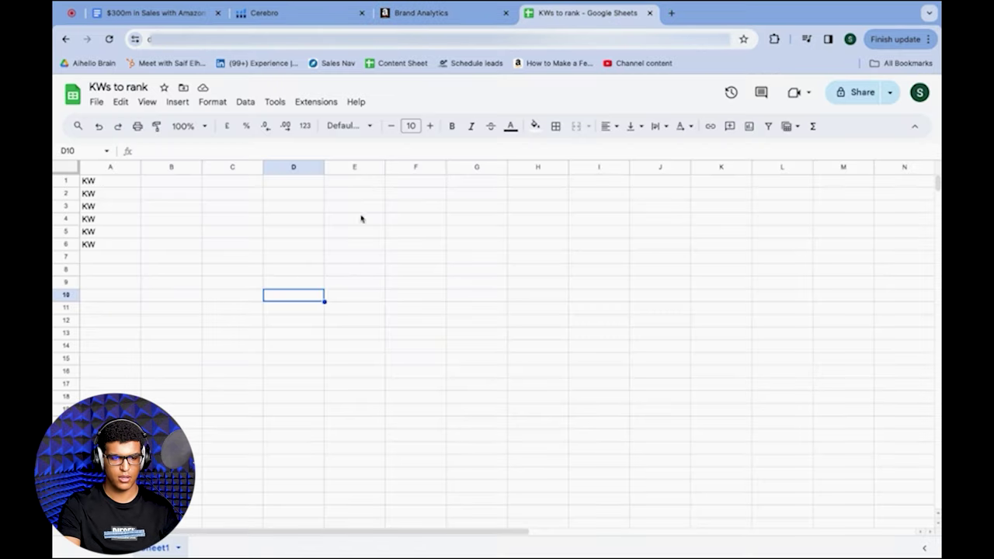
{"action": "left_click", "coordinate": [105, 185]}
{"action": "key", "text": "ctrl+shift+Down"}
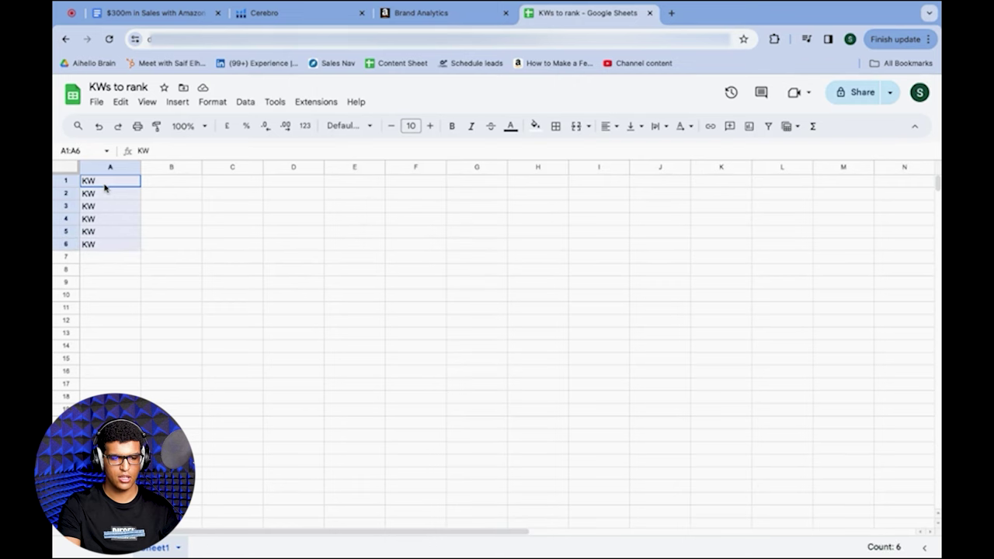
- Switch to Cerebro and set the keyword filters to an organic rank of 10 to 30 and a minimum search volume of 200
{"action": "left_click", "coordinate": [443, 247]}
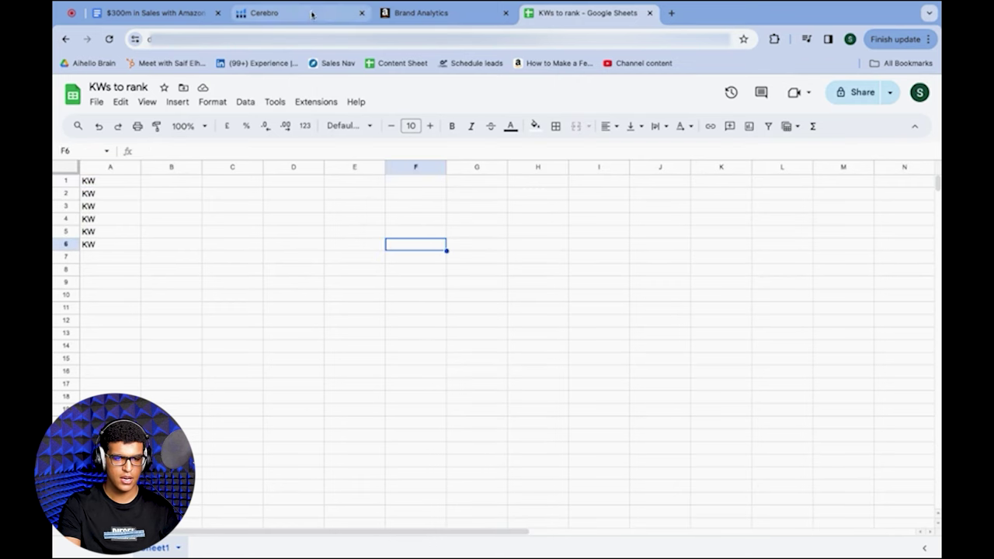
{"action": "left_click", "coordinate": [312, 14]}
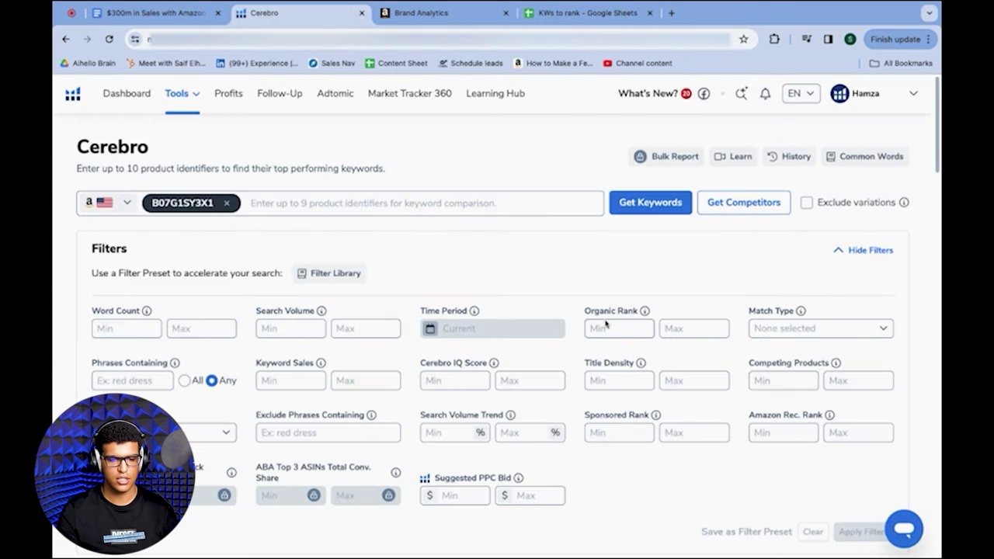
{"action": "scroll", "coordinate": [475, 293], "scroll_direction": "down", "scroll_amount": 2}
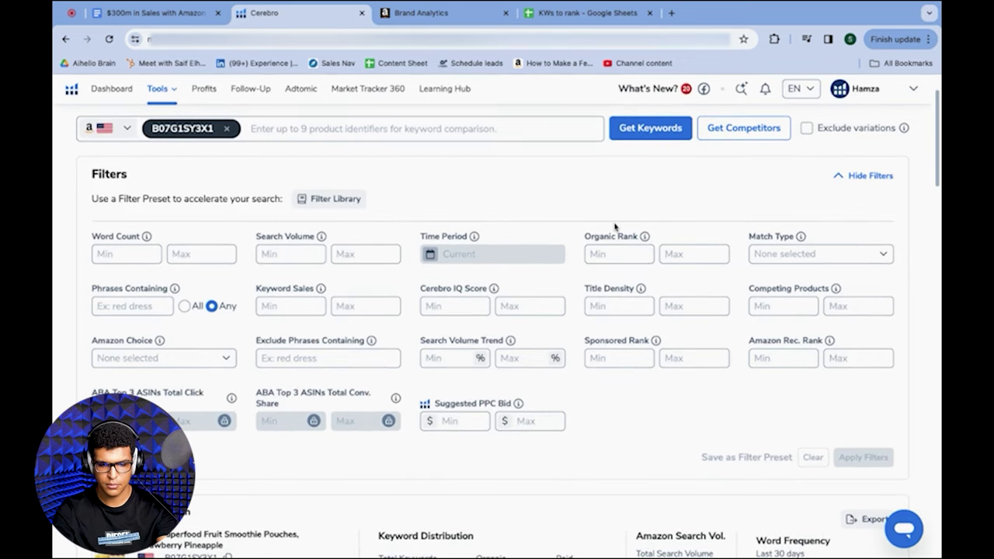
{"action": "scroll", "coordinate": [616, 226], "scroll_direction": "down", "scroll_amount": 1}
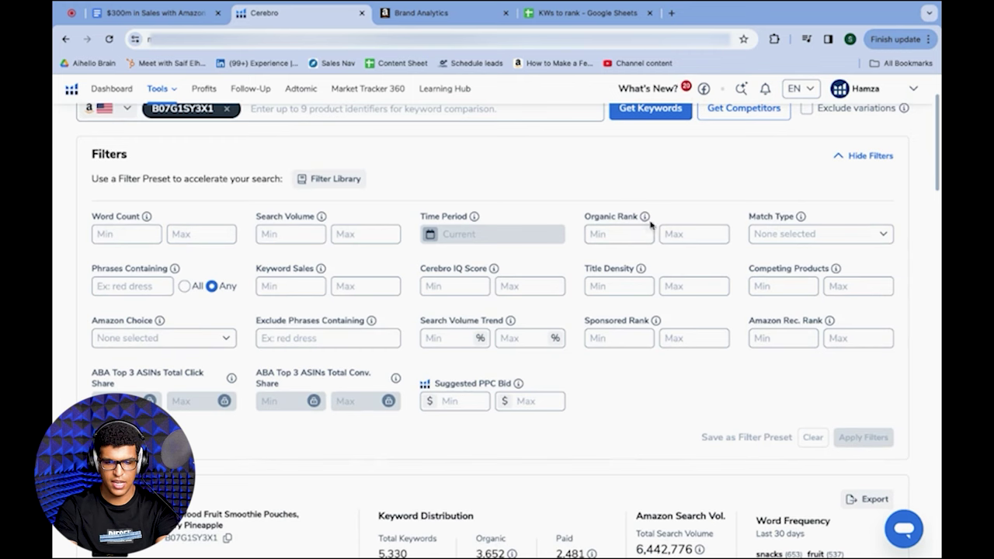
{"action": "left_click", "coordinate": [621, 237]}
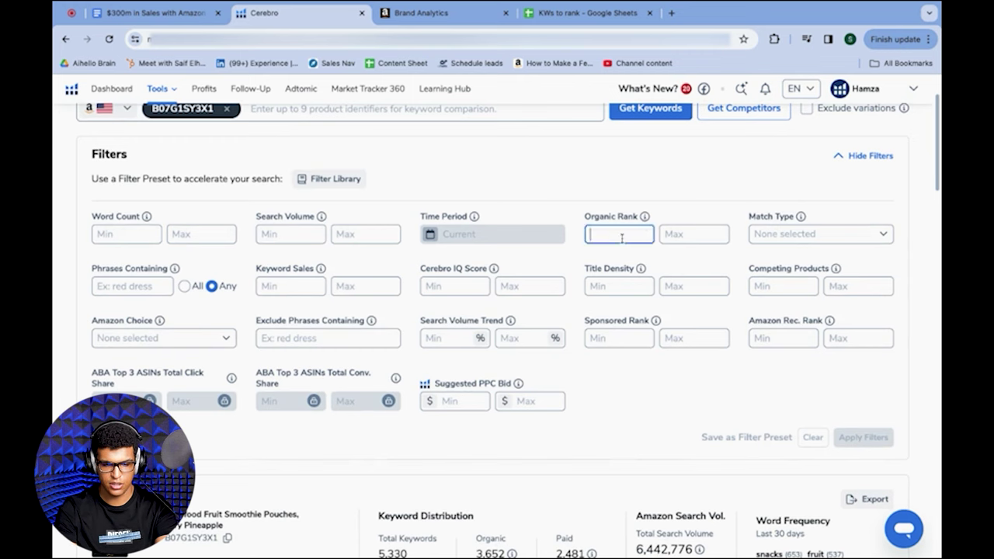
{"action": "type", "text": "10"}
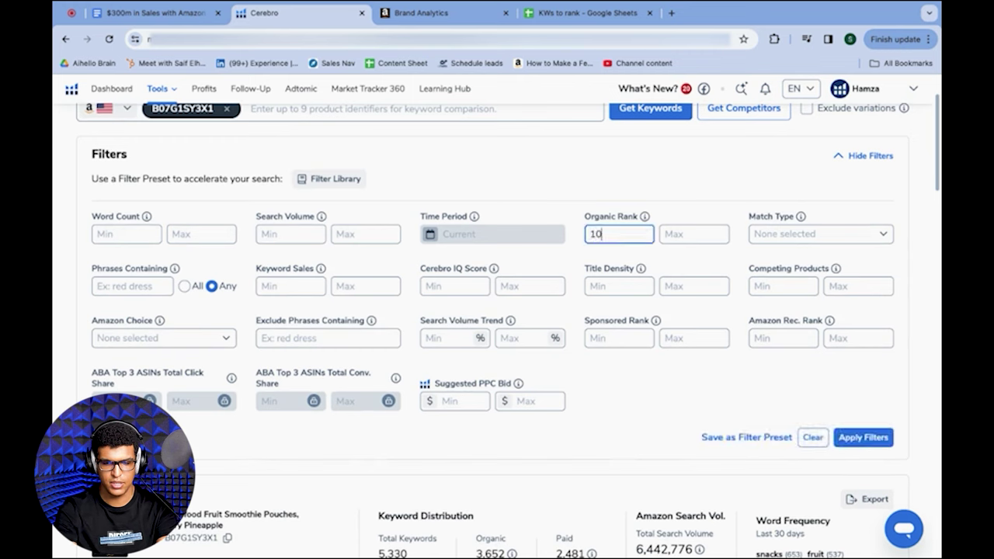
{"action": "left_click", "coordinate": [680, 236]}
{"action": "type", "text": "30"}
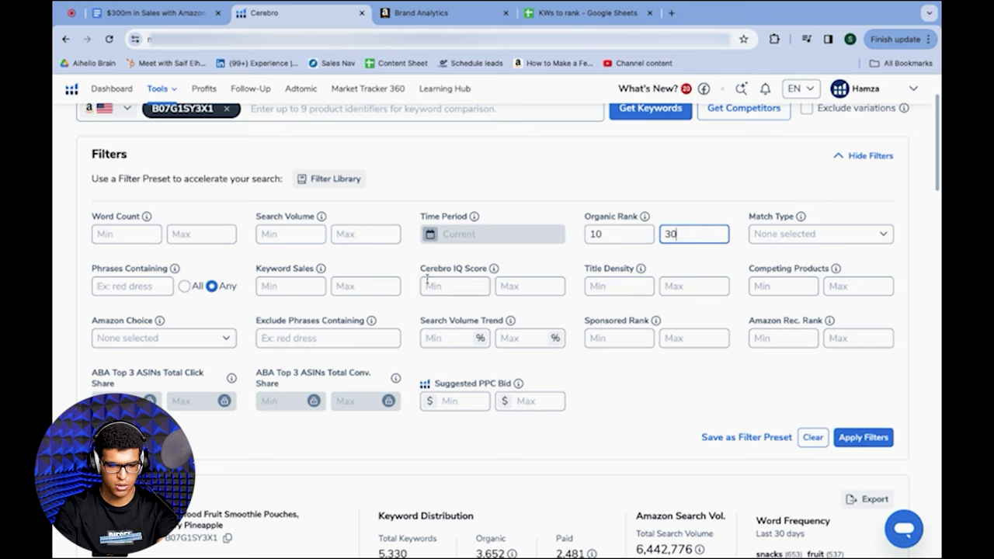
{"action": "left_click", "coordinate": [271, 235]}
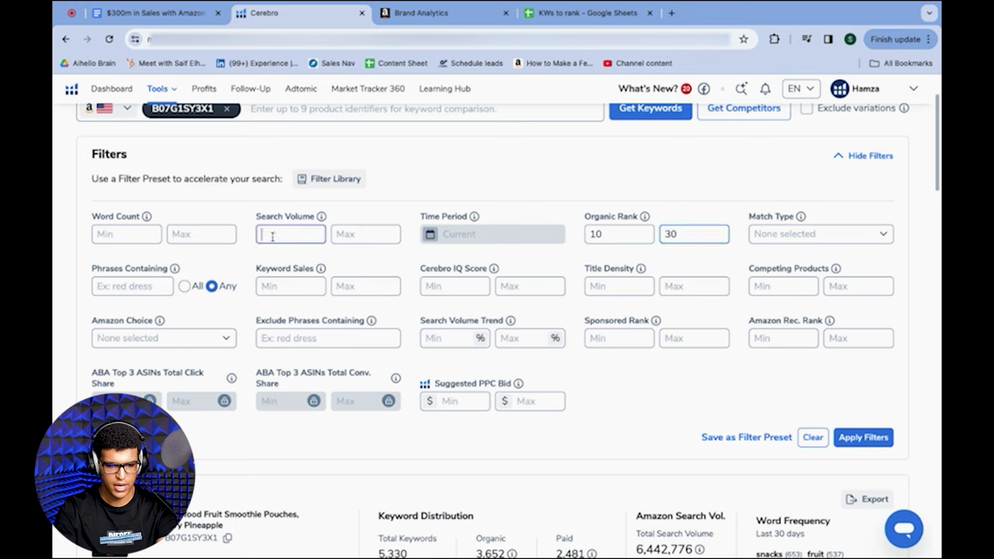
{"action": "type", "text": "200"}
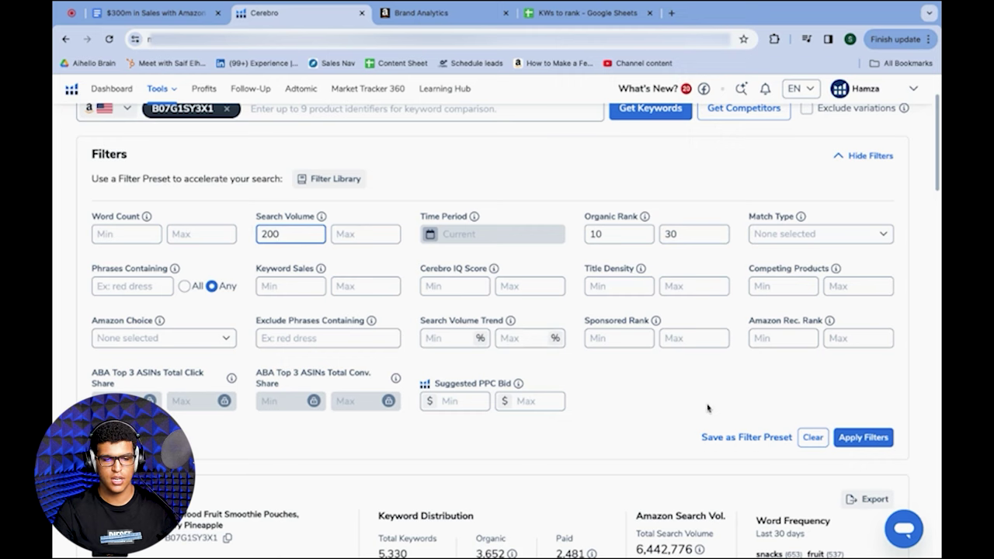
{"action": "left_click", "coordinate": [307, 341]}
{"action": "type", "text": "BRAND"}
{"action": "key", "text": "ctrl+a"}
{"action": "key", "text": "BackSpace"}
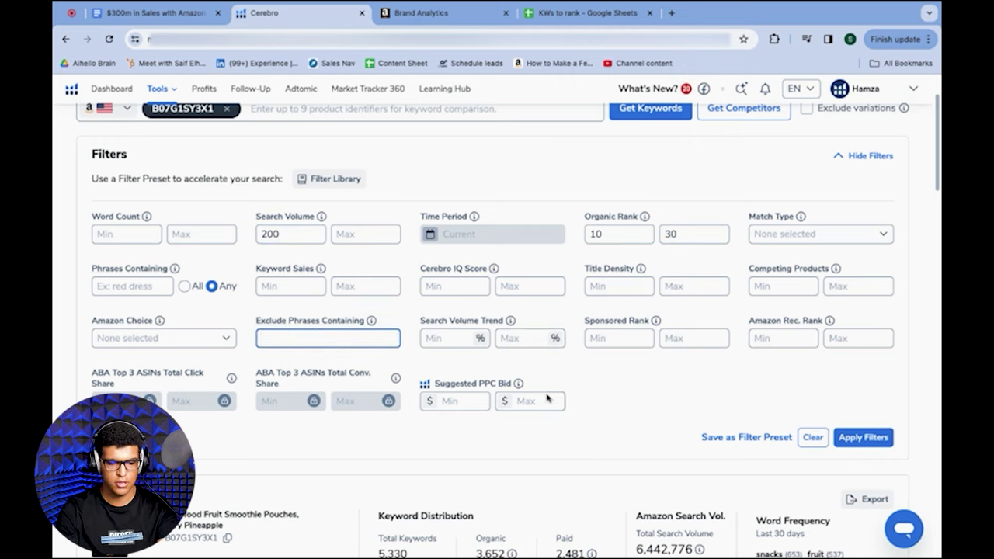
- Apply the Cerebro filters and review the filtered keyword list with its sales, search volume and suggested bids
{"action": "left_click", "coordinate": [865, 438]}
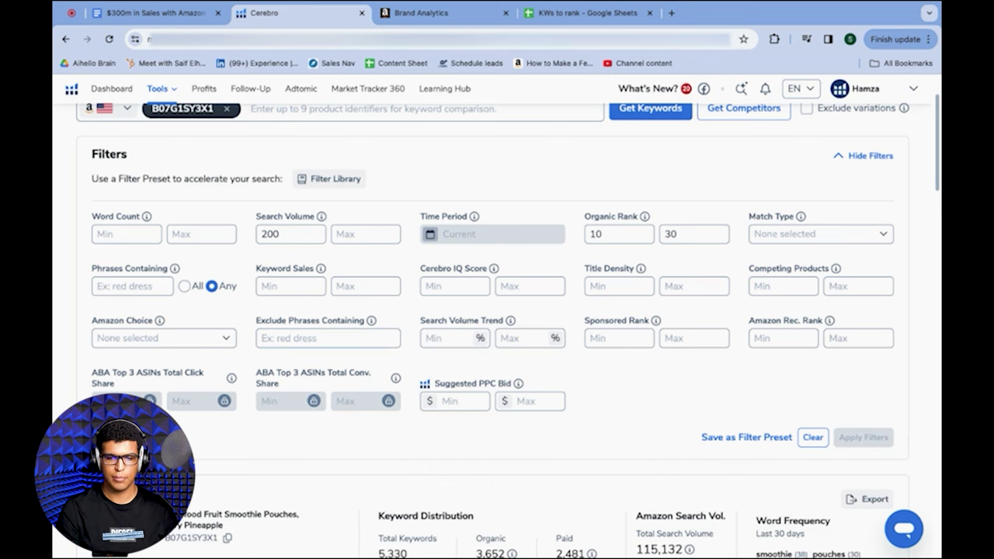
{"action": "scroll", "coordinate": [642, 386], "scroll_direction": "down", "scroll_amount": 5}
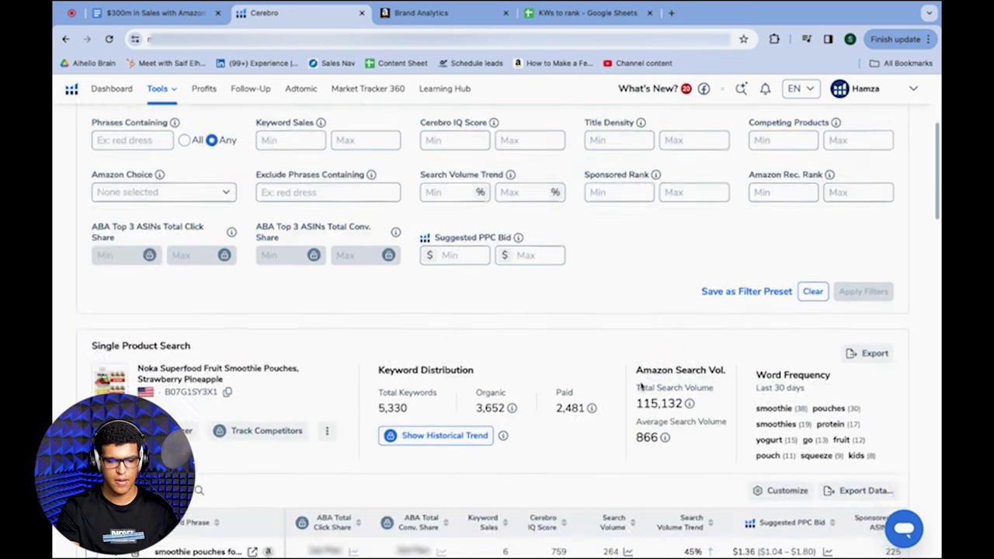
{"action": "scroll", "coordinate": [500, 307], "scroll_direction": "down", "scroll_amount": 3}
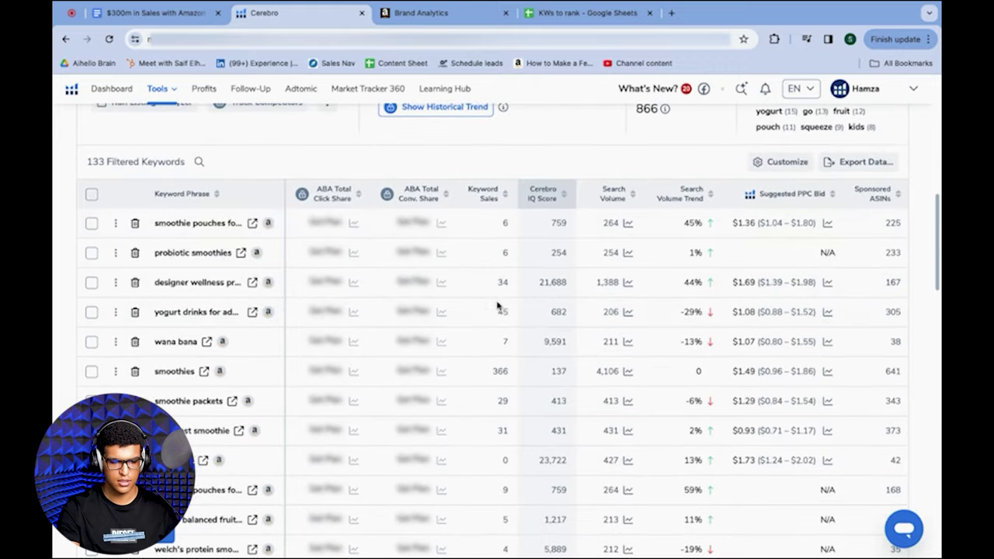
{"action": "scroll", "coordinate": [404, 173], "scroll_direction": "up", "scroll_amount": 1}
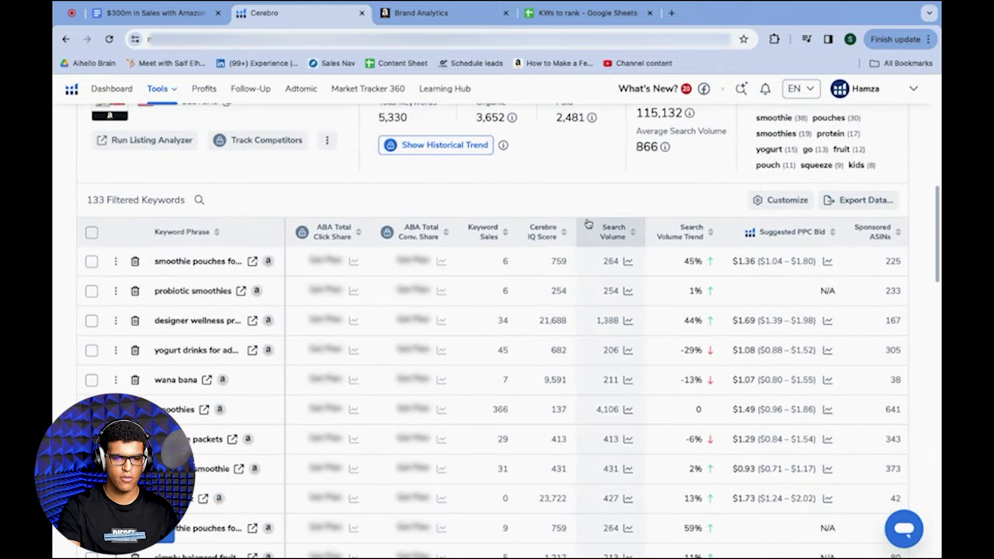
{"action": "scroll", "coordinate": [589, 224], "scroll_direction": "down", "scroll_amount": 3}
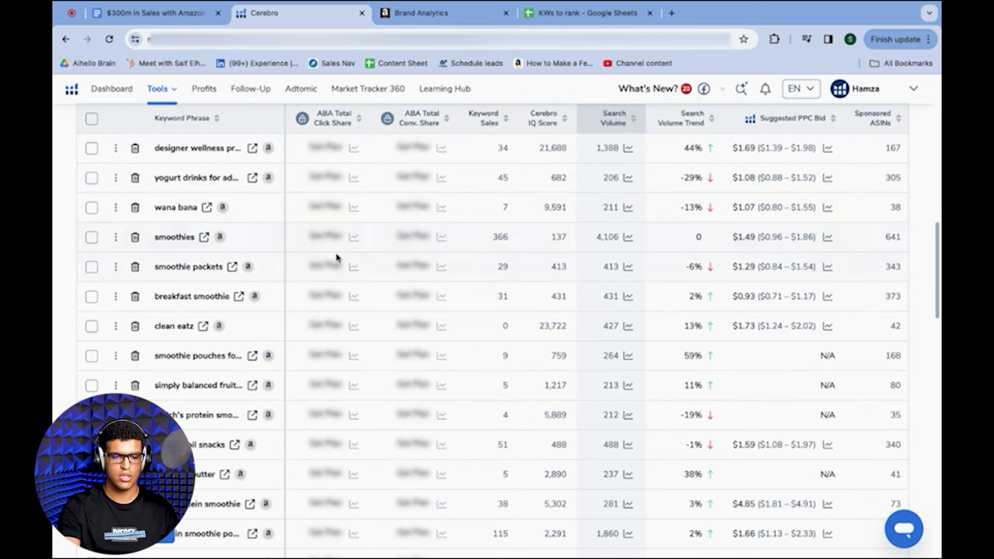
{"action": "scroll", "coordinate": [338, 257], "scroll_direction": "down", "scroll_amount": 5}
{"action": "scroll", "coordinate": [336, 257], "scroll_direction": "down", "scroll_amount": 3}
{"action": "scroll", "coordinate": [377, 238], "scroll_direction": "down", "scroll_amount": 4}
{"action": "scroll", "coordinate": [367, 291], "scroll_direction": "down", "scroll_amount": 4}
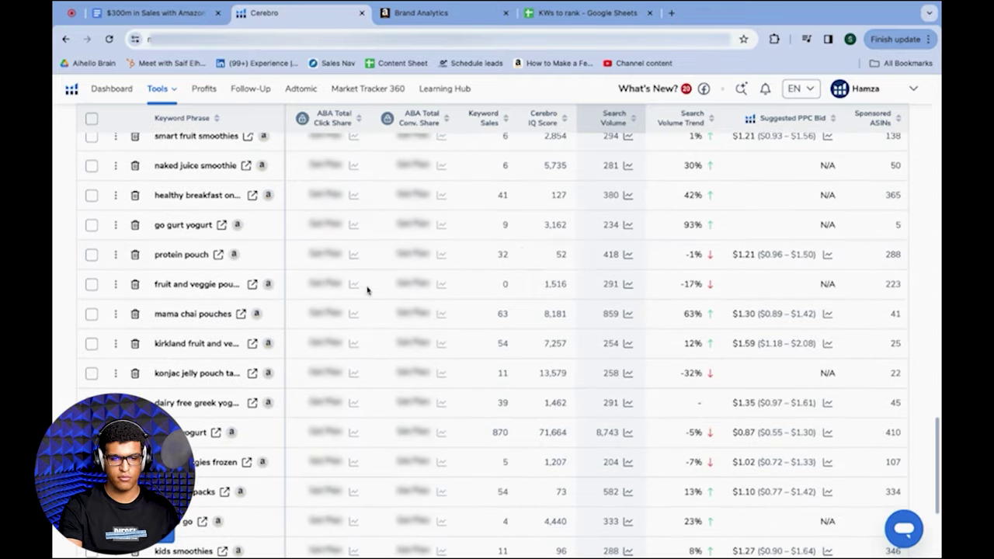
- Switch back to the KWs to rank spreadsheet in Google Sheets
{"action": "left_click", "coordinate": [544, 14]}
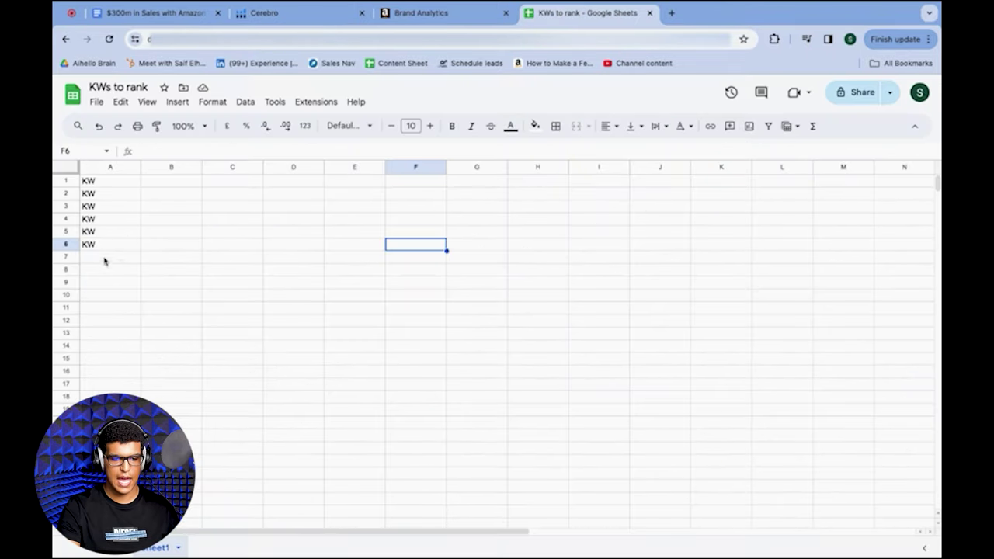
{"action": "left_click_drag", "start_coordinate": [103, 260], "coordinate": [105, 261]}
{"action": "left_click", "coordinate": [329, 398]}
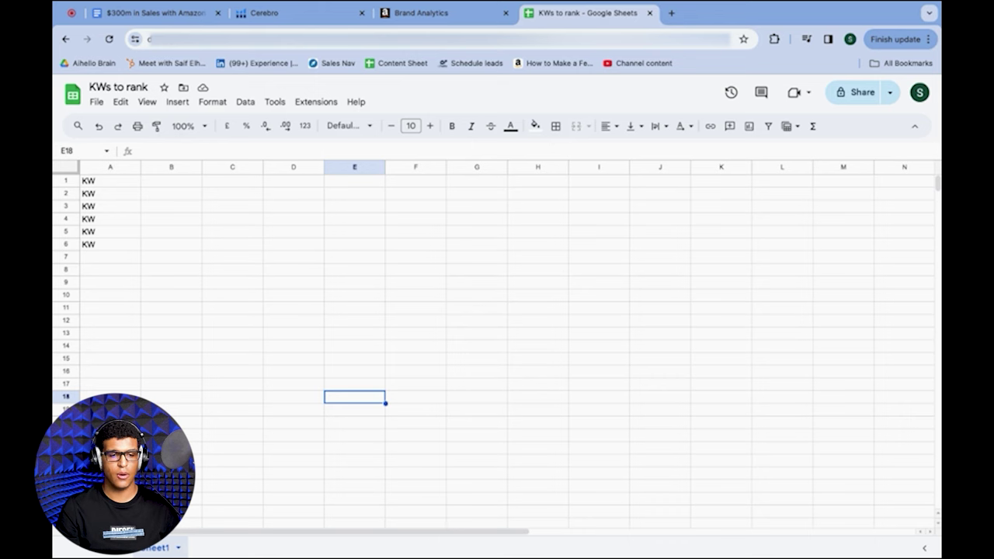
{"action": "left_click", "coordinate": [161, 191]}
{"action": "right_click", "coordinate": [168, 200]}
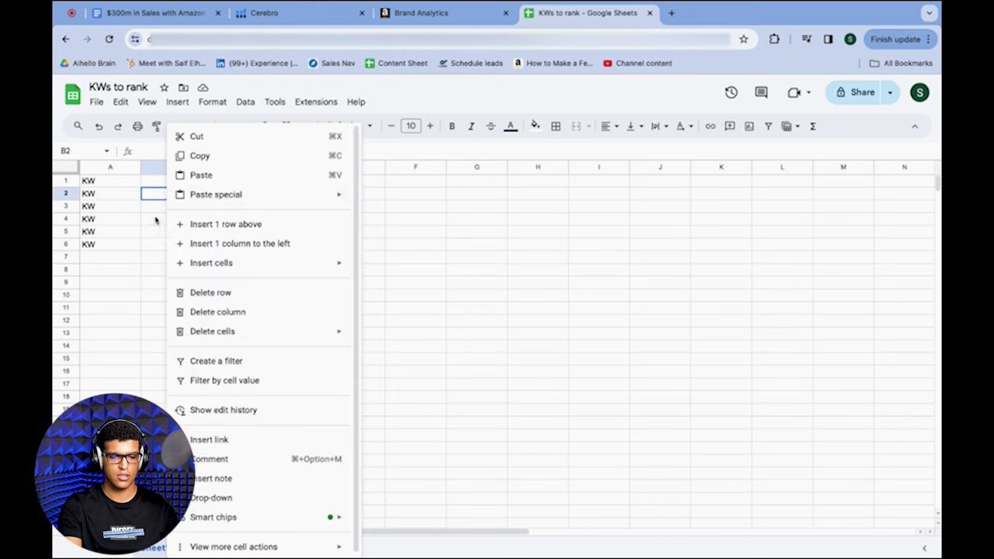
{"action": "left_click", "coordinate": [157, 220]}
- Enter 10, 6, 7, 11, 16 and 18 beside the keywords in B1:B6, and select cell C1
{"action": "left_click", "coordinate": [166, 184]}
{"action": "double_click", "coordinate": [167, 184]}
{"action": "type", "text": "10"}
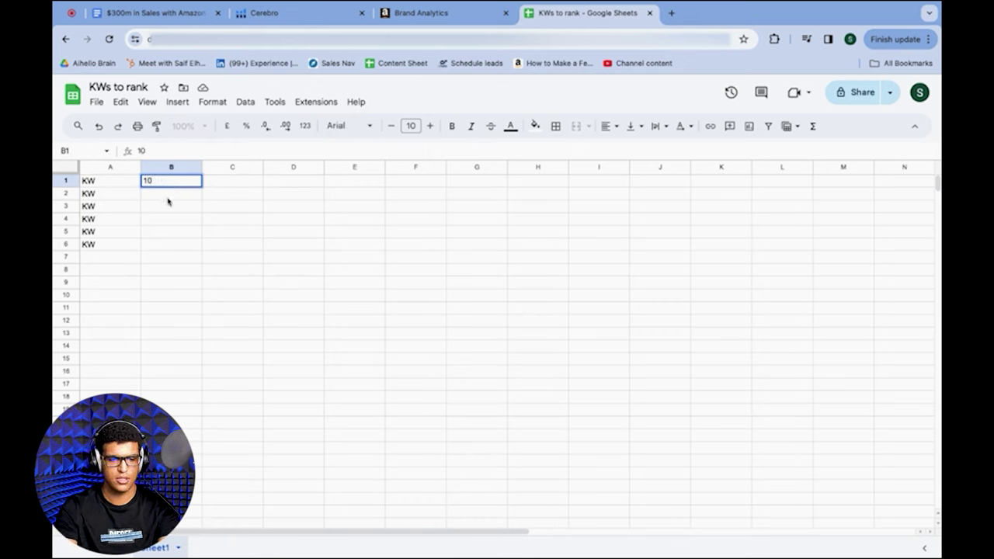
{"action": "key", "text": "Return"}
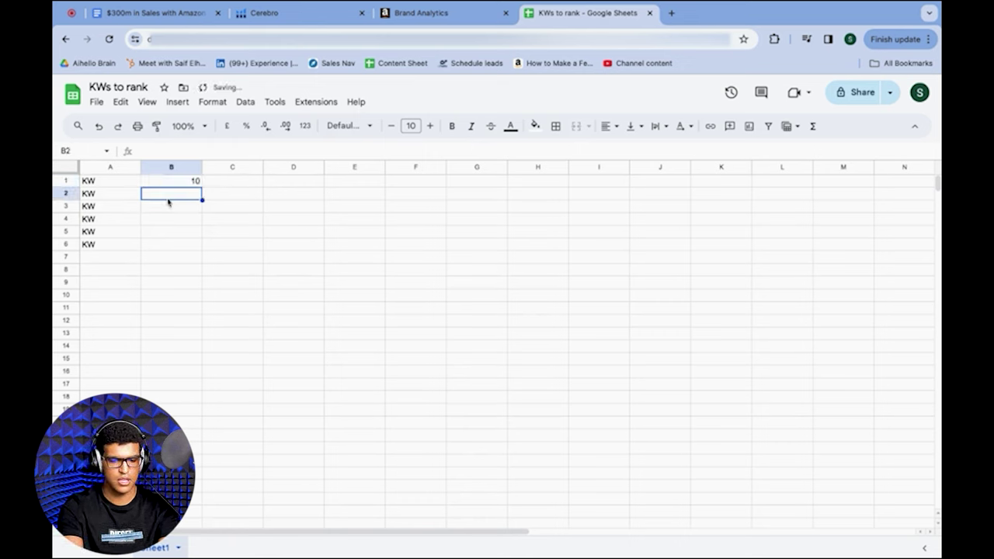
{"action": "type", "text": "6"}
{"action": "key", "text": "Return"}
{"action": "type", "text": "7"}
{"action": "key", "text": "Return"}
{"action": "type", "text": "11"}
{"action": "key", "text": "Return"}
{"action": "type", "text": "16"}
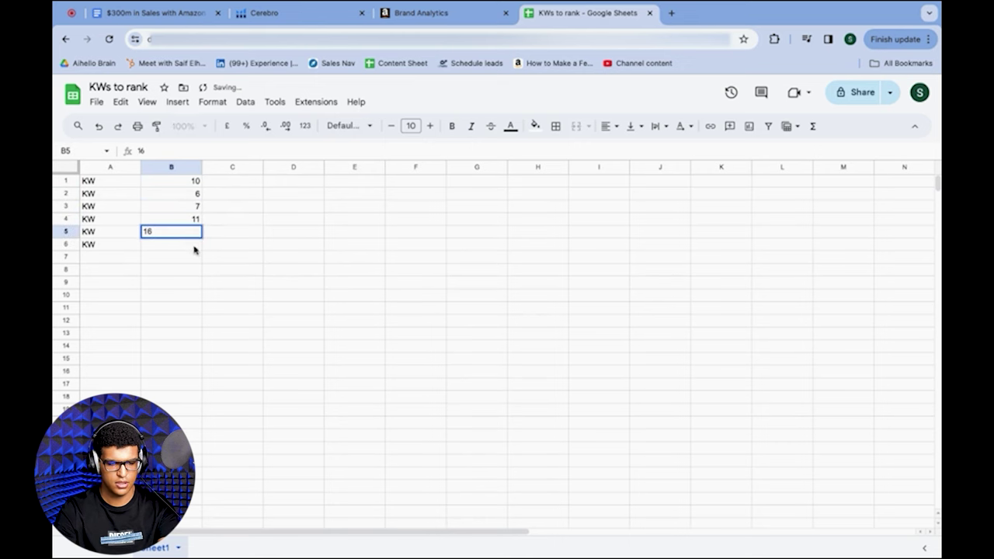
{"action": "key", "text": "Return"}
{"action": "type", "text": "18"}
{"action": "left_click", "coordinate": [351, 287]}
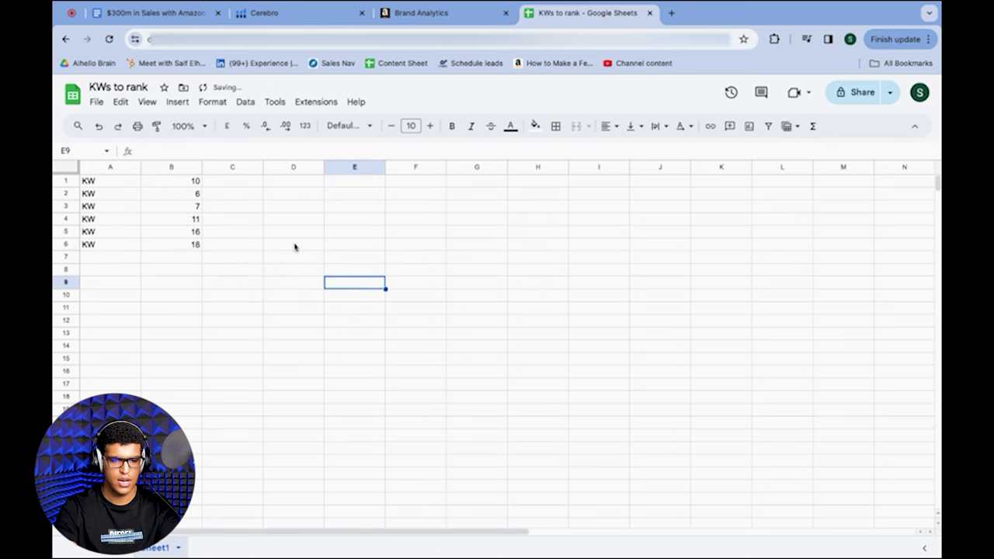
{"action": "left_click", "coordinate": [238, 184]}
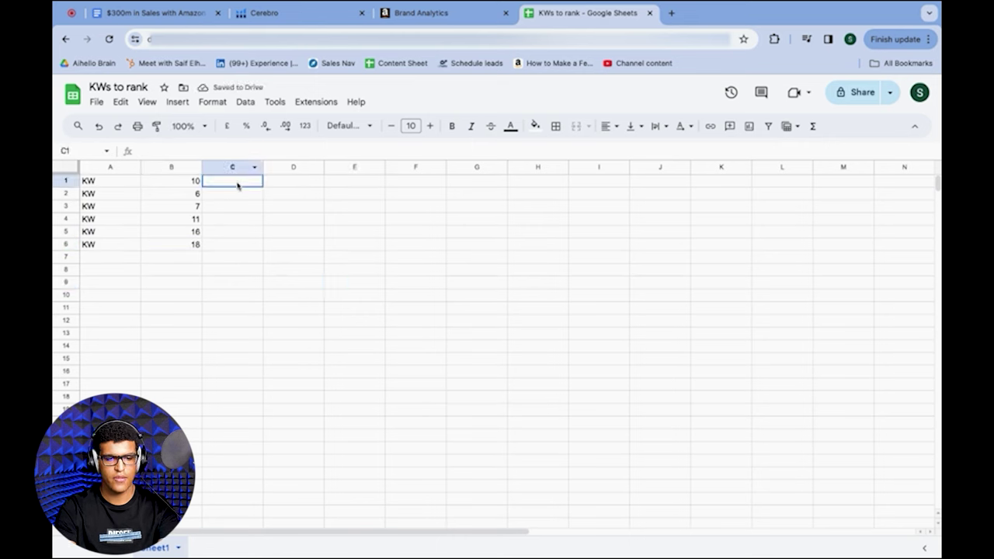